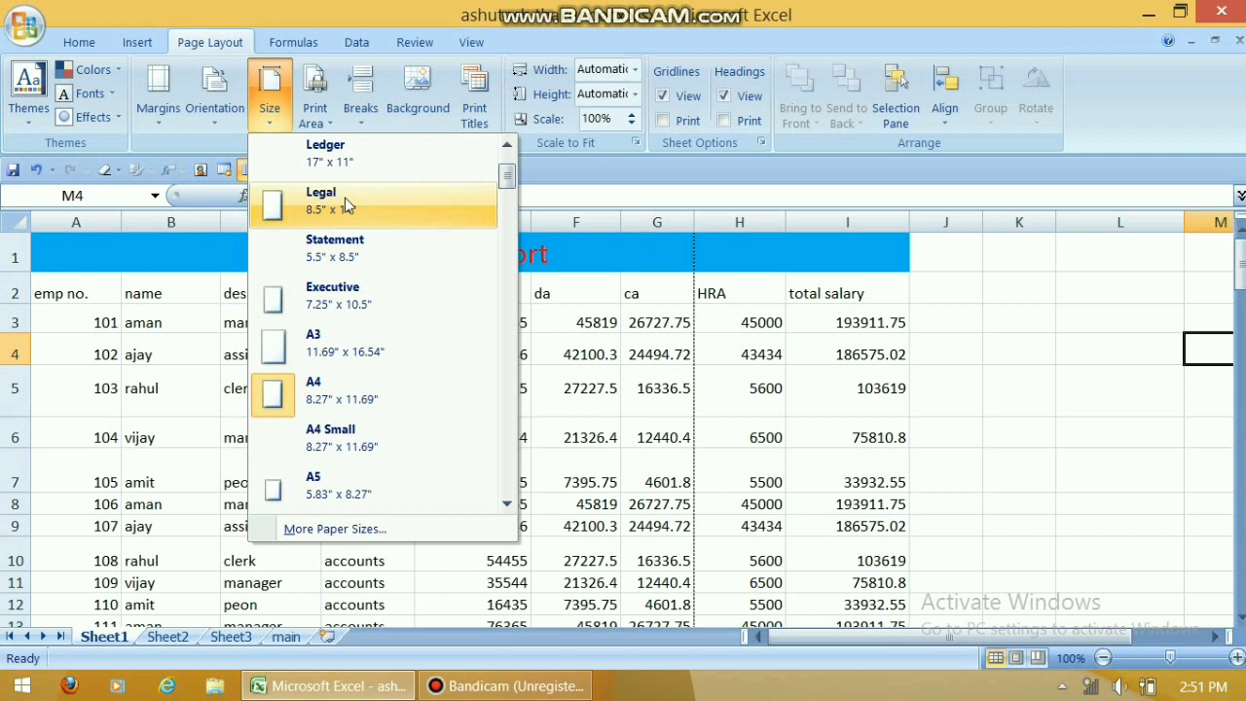
Configure the salary report page as A4 paper in portrait orientation with Normal margins
click(341, 409)
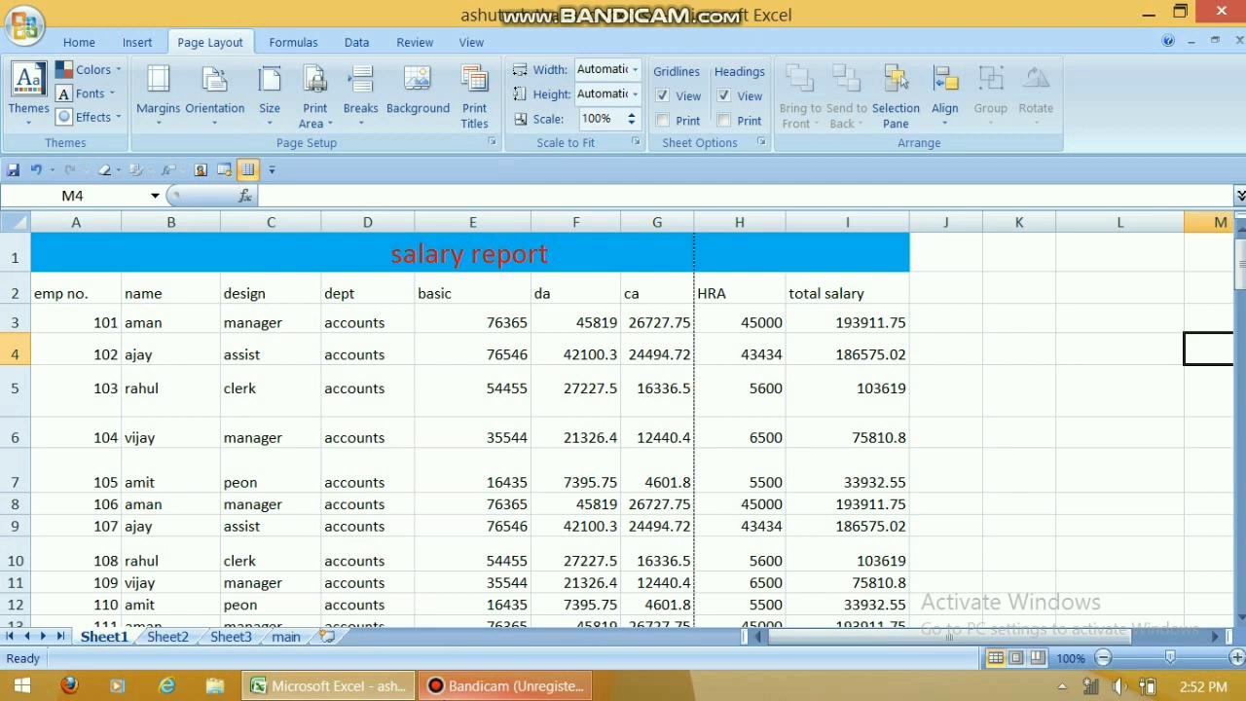
click(222, 123)
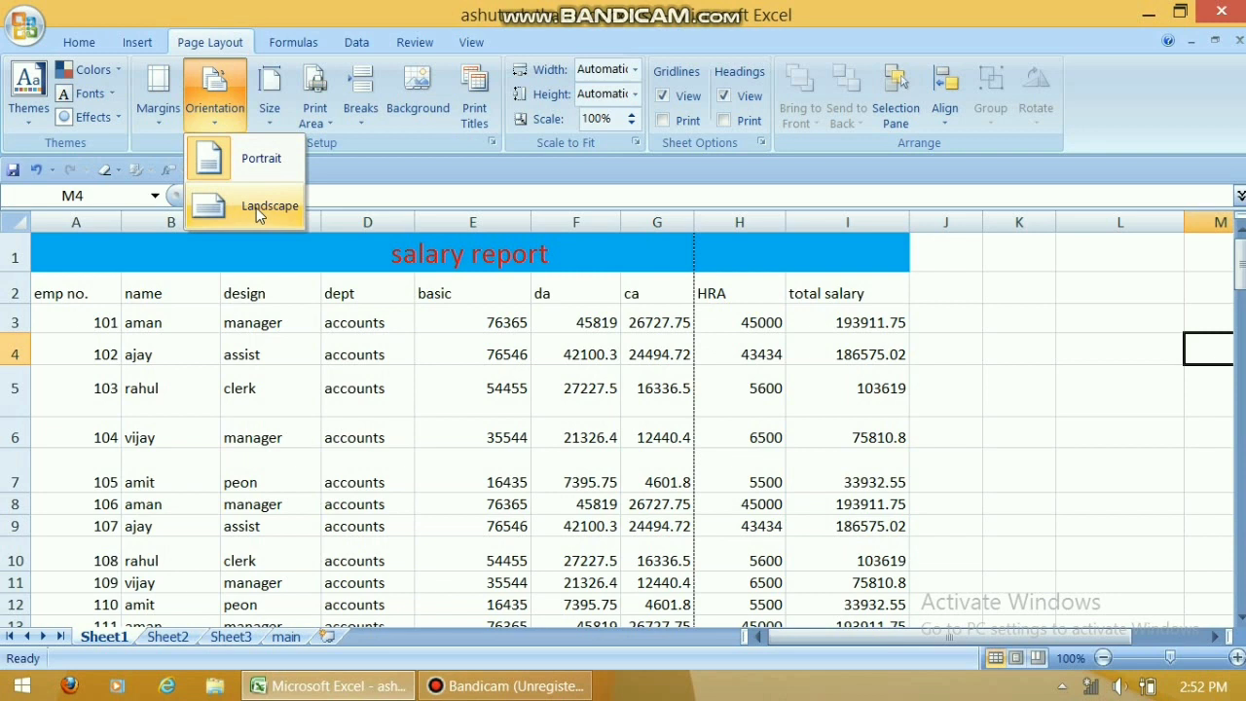
click(226, 159)
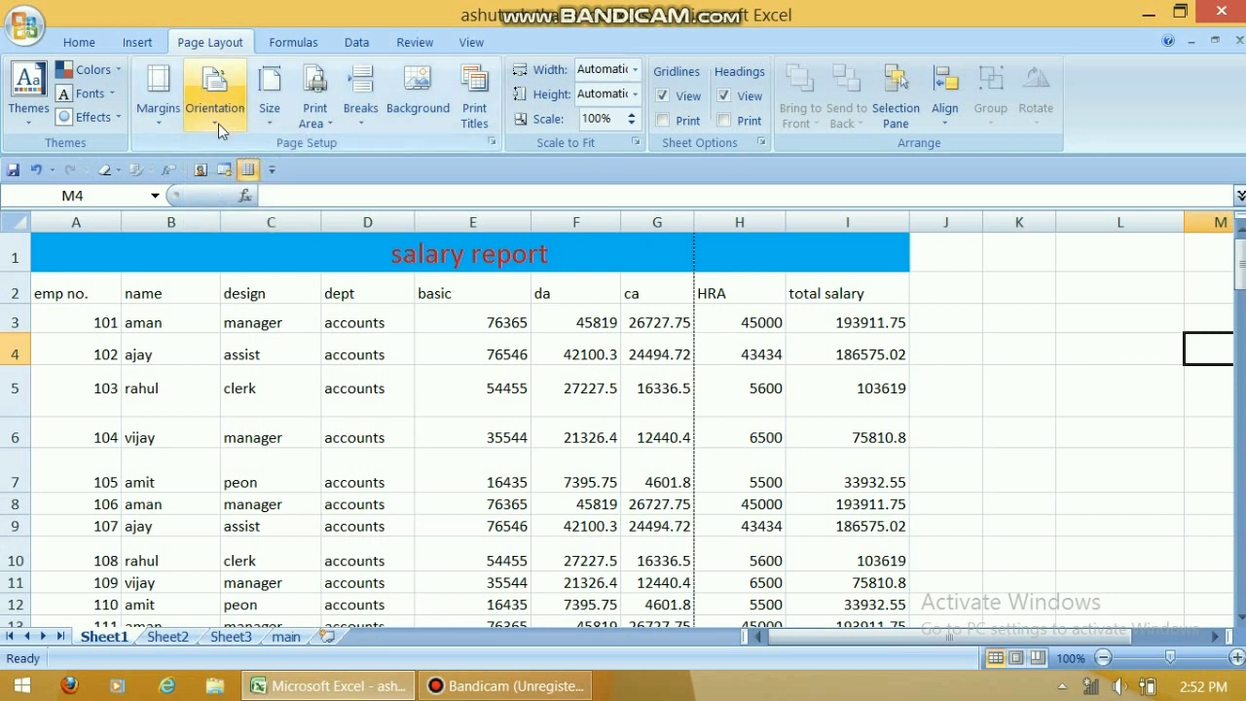
click(160, 115)
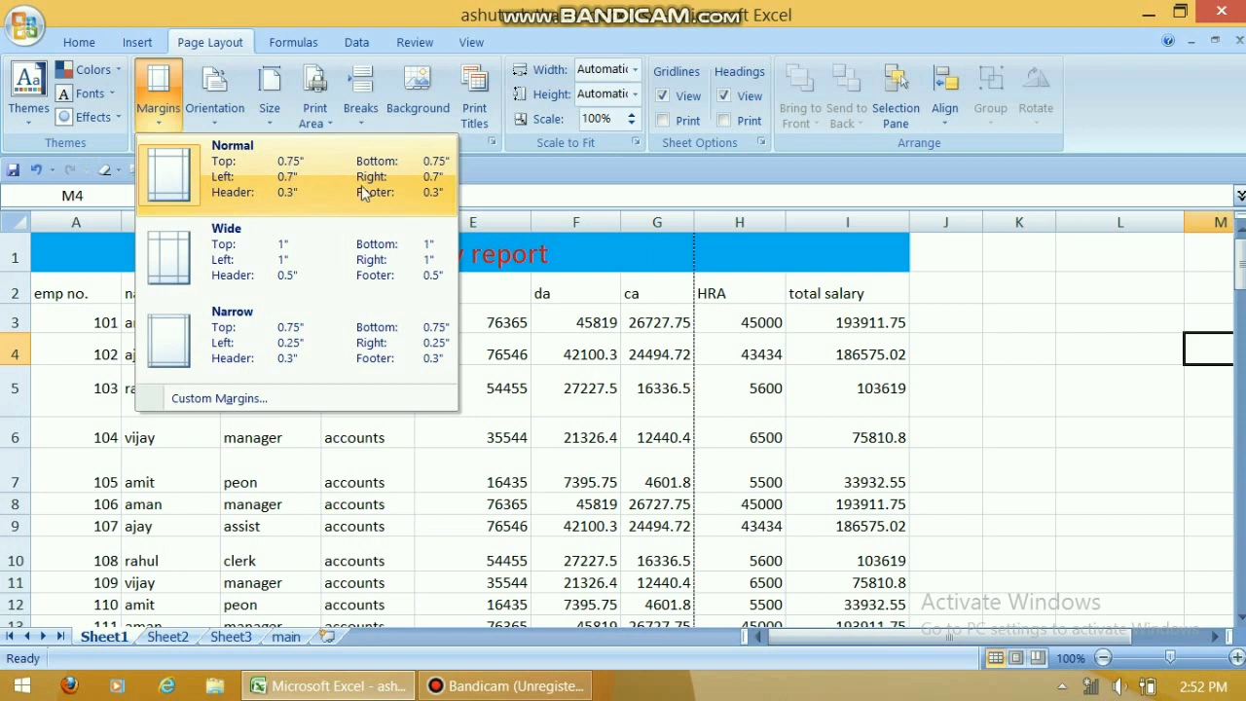
click(229, 175)
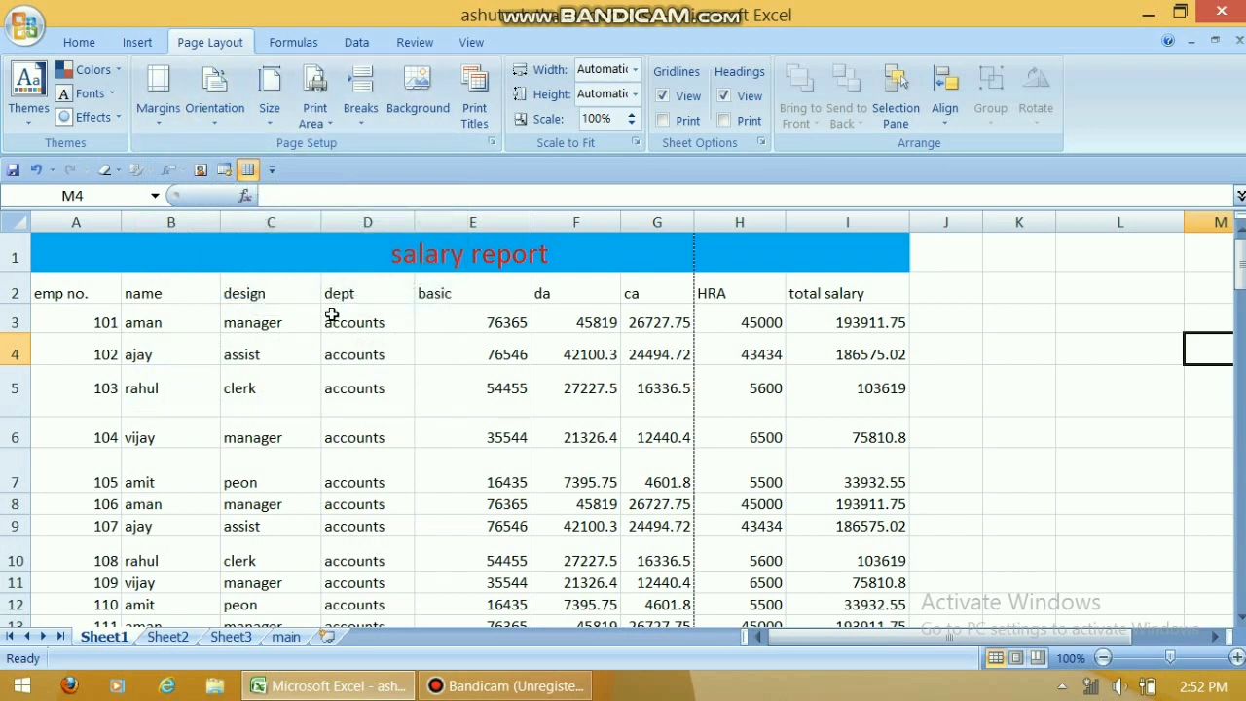
Examine which salary report columns fit on the first page in a zoomed-in print preview, and return to the sheet
click(26, 29)
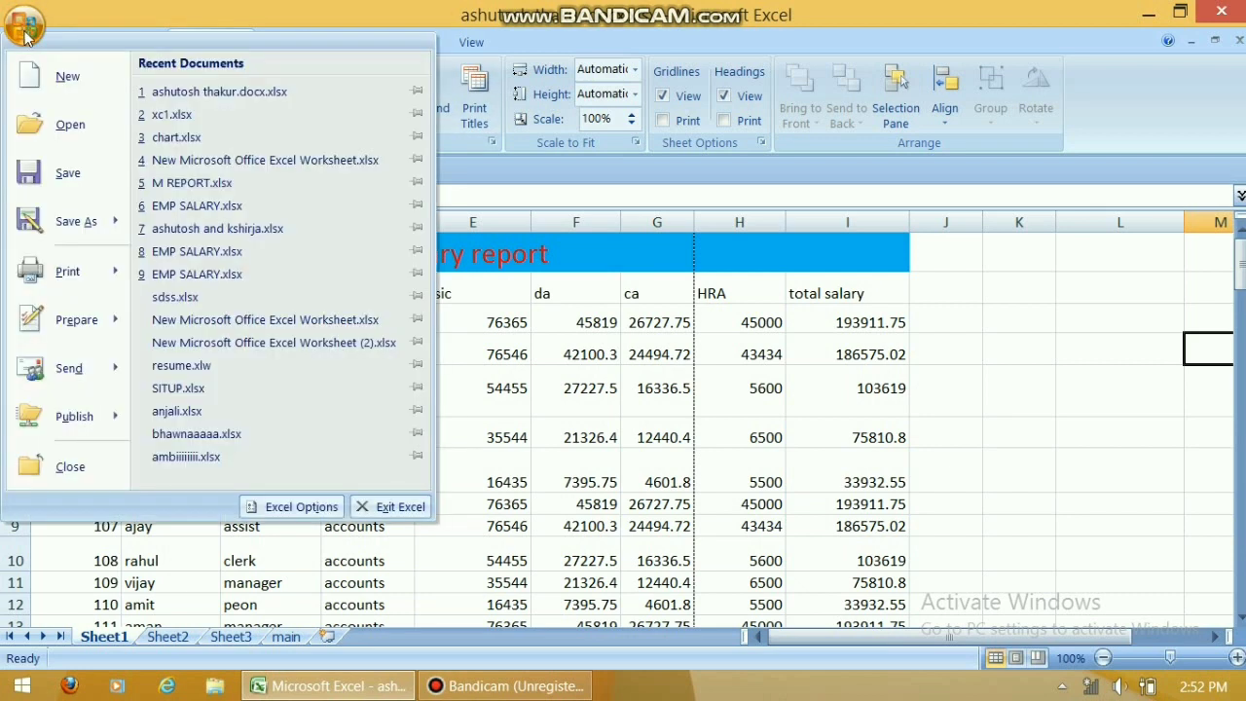
mouse_move(87, 274)
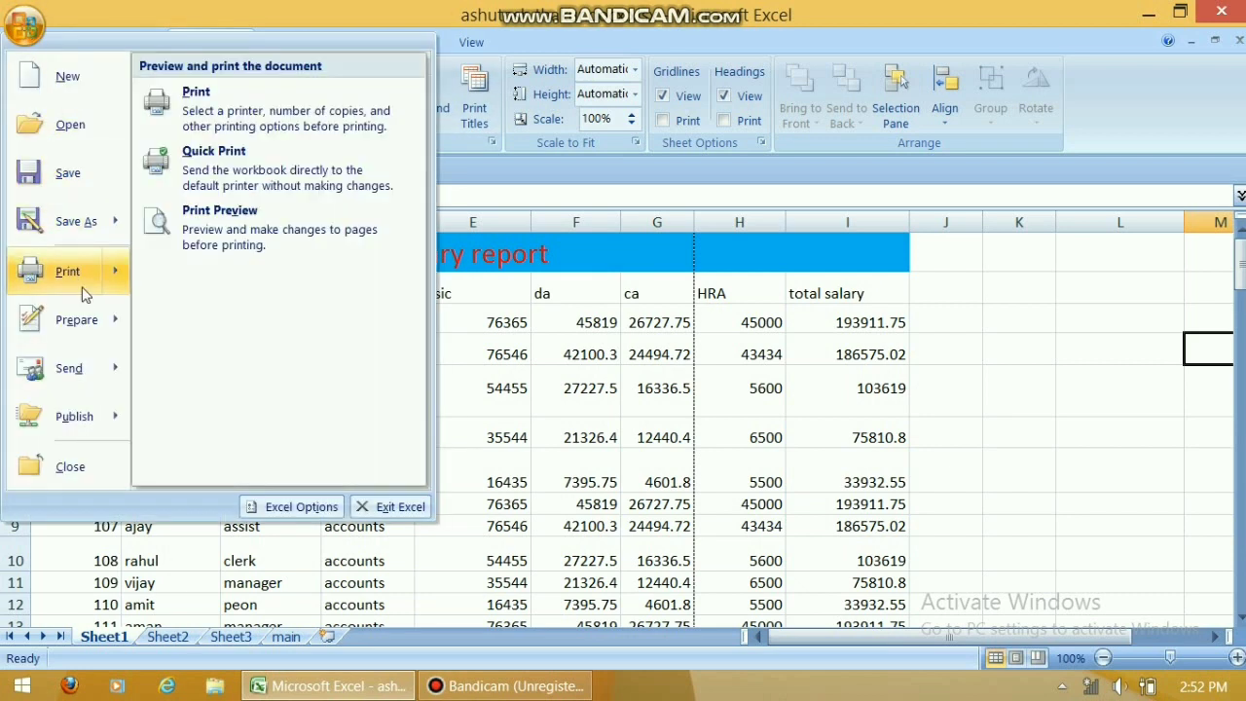
click(206, 251)
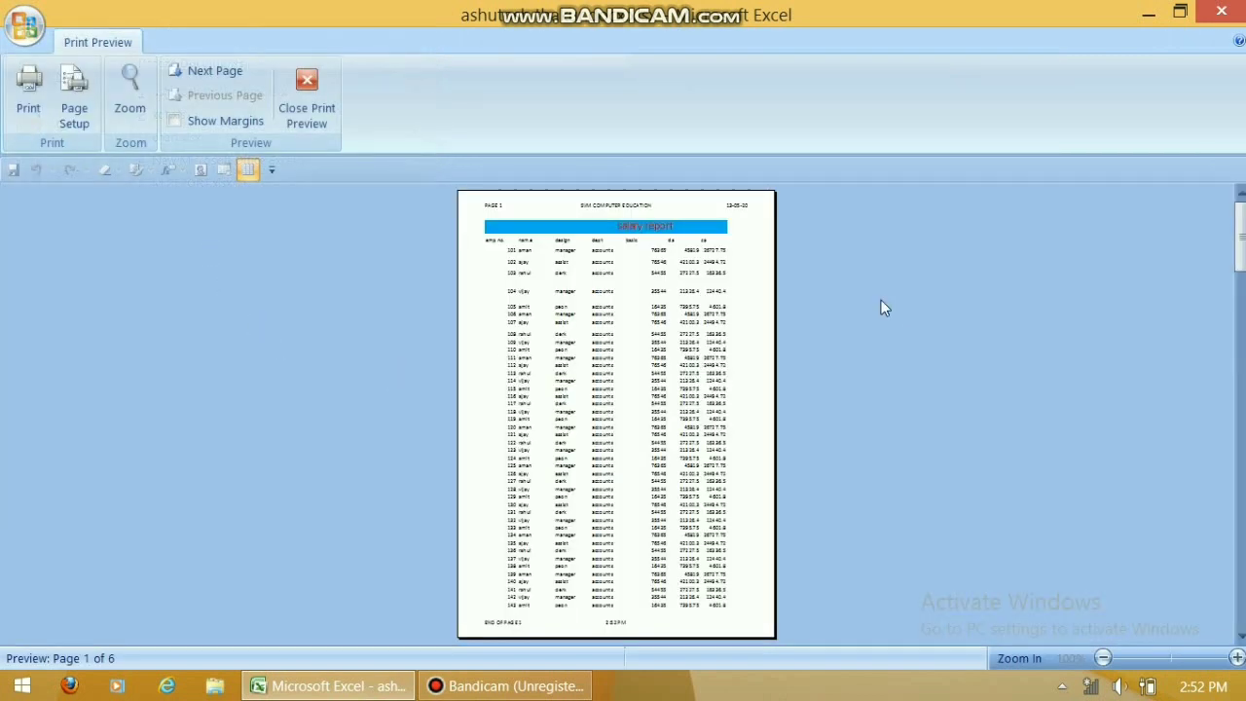
click(664, 228)
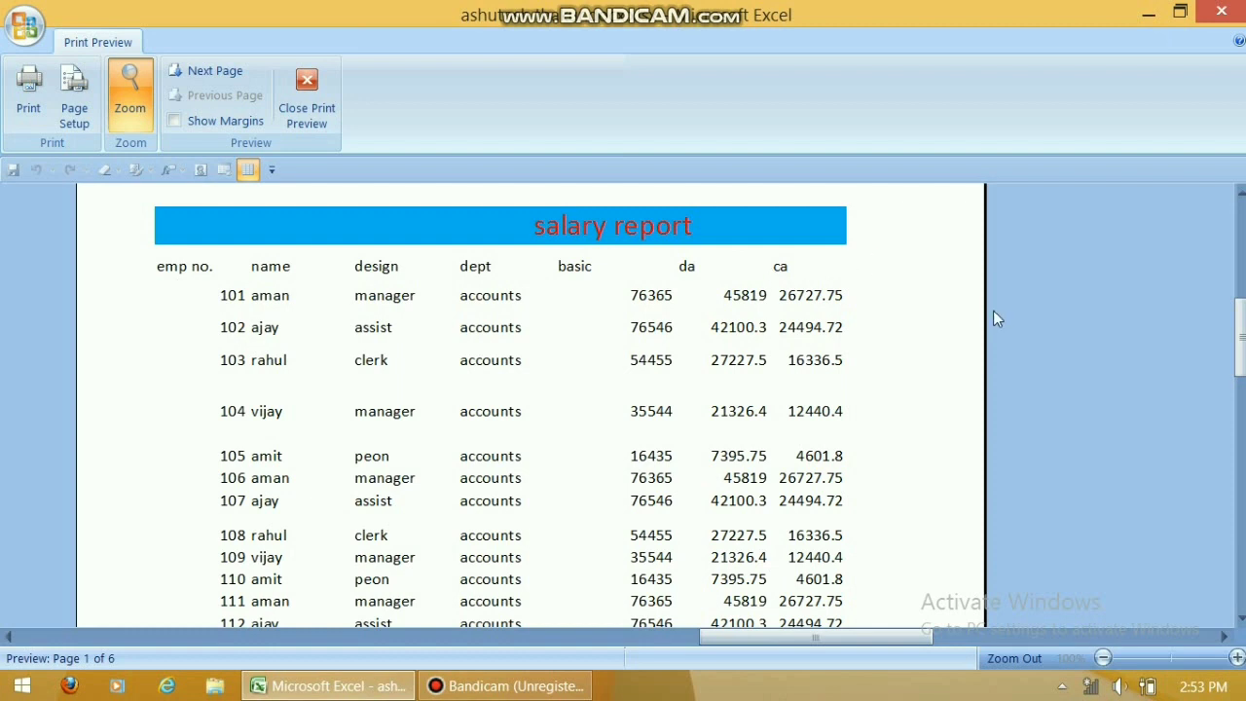
click(297, 107)
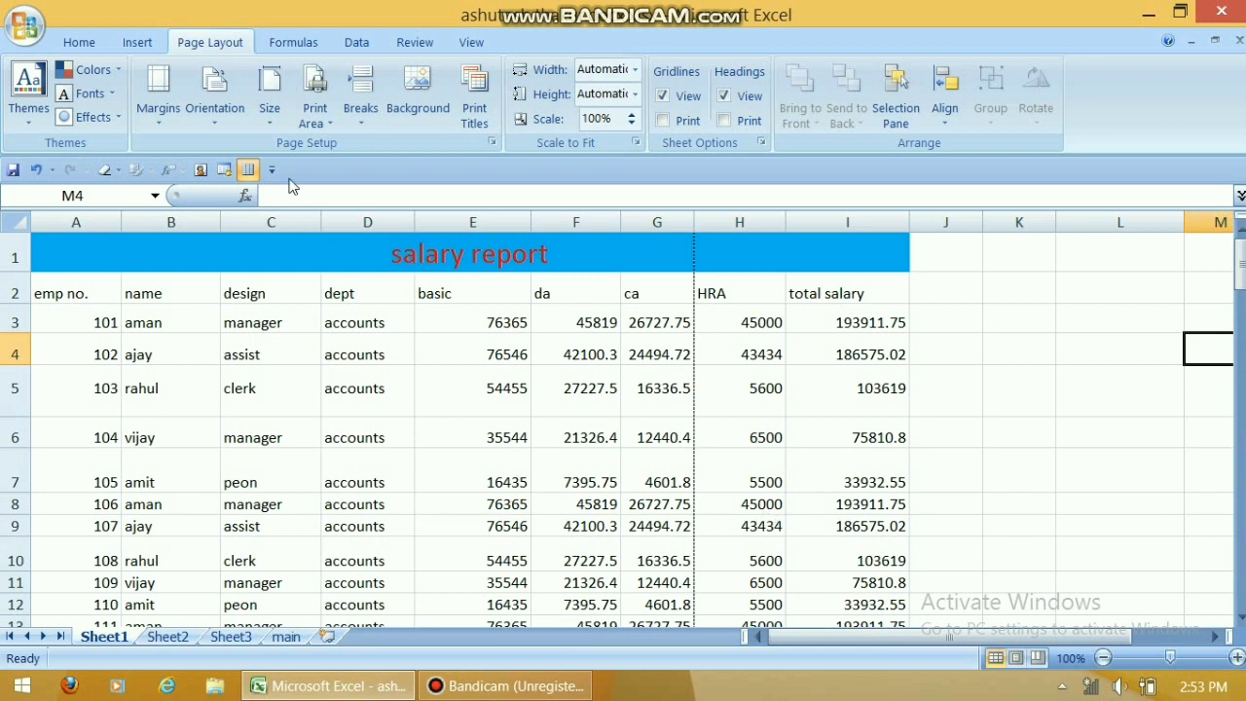
Try landscape orientation with a print preview of the salary report, and return the page to portrait
click(226, 124)
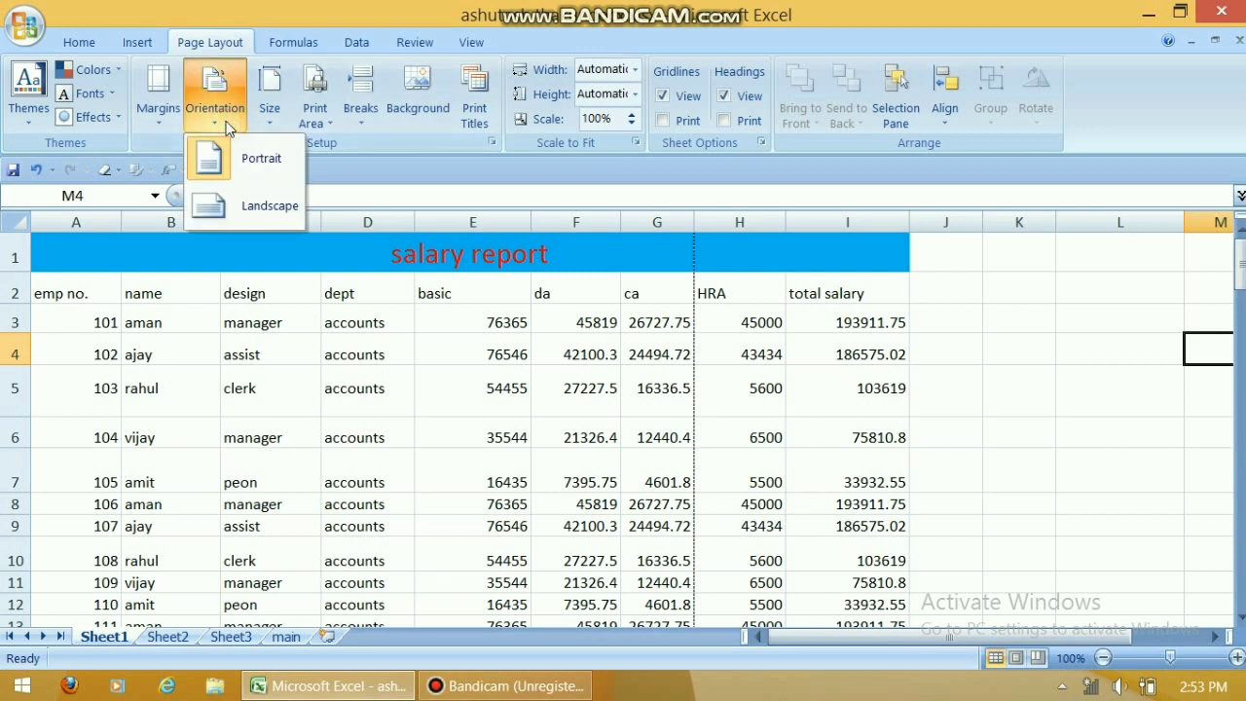
click(269, 213)
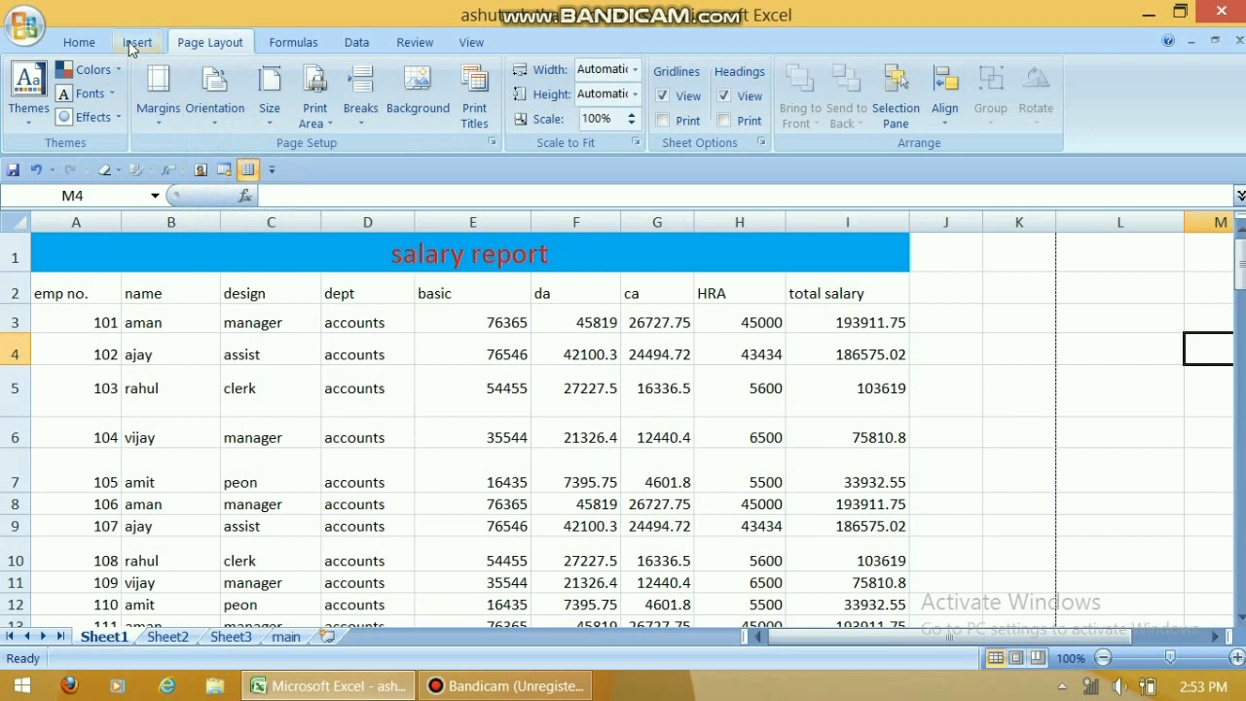
click(24, 33)
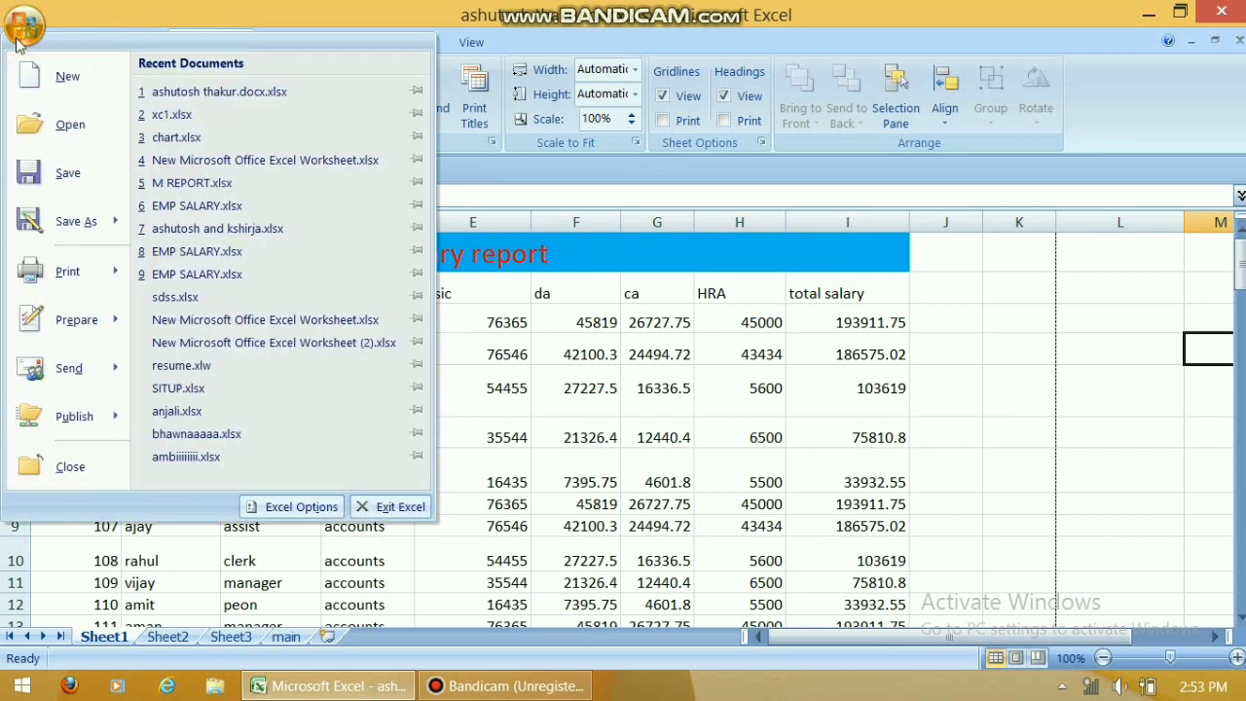
mouse_move(83, 273)
click(289, 236)
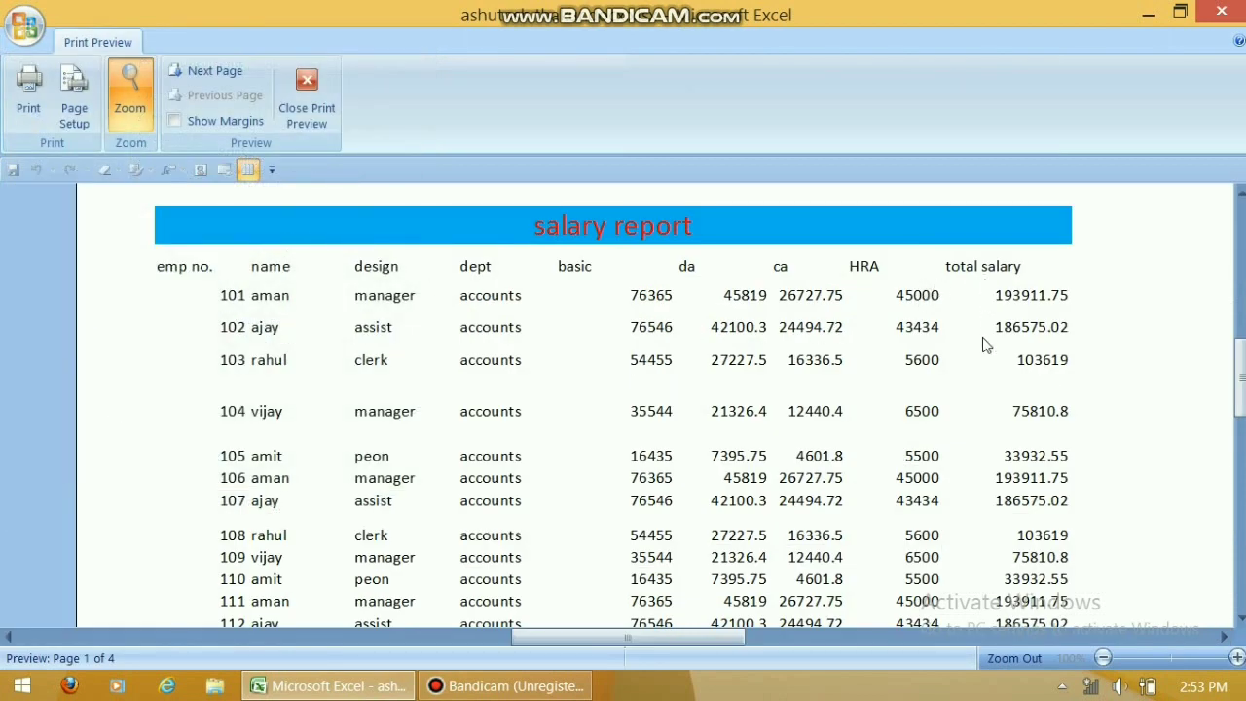
click(292, 105)
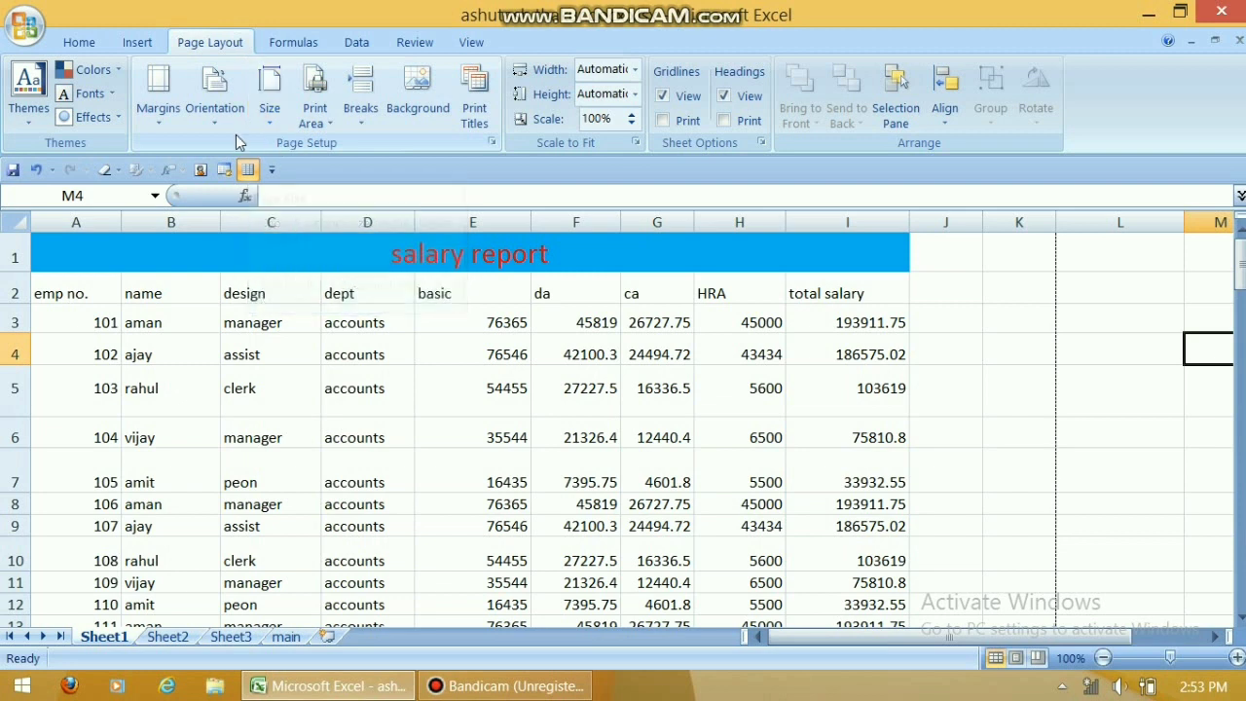
click(229, 125)
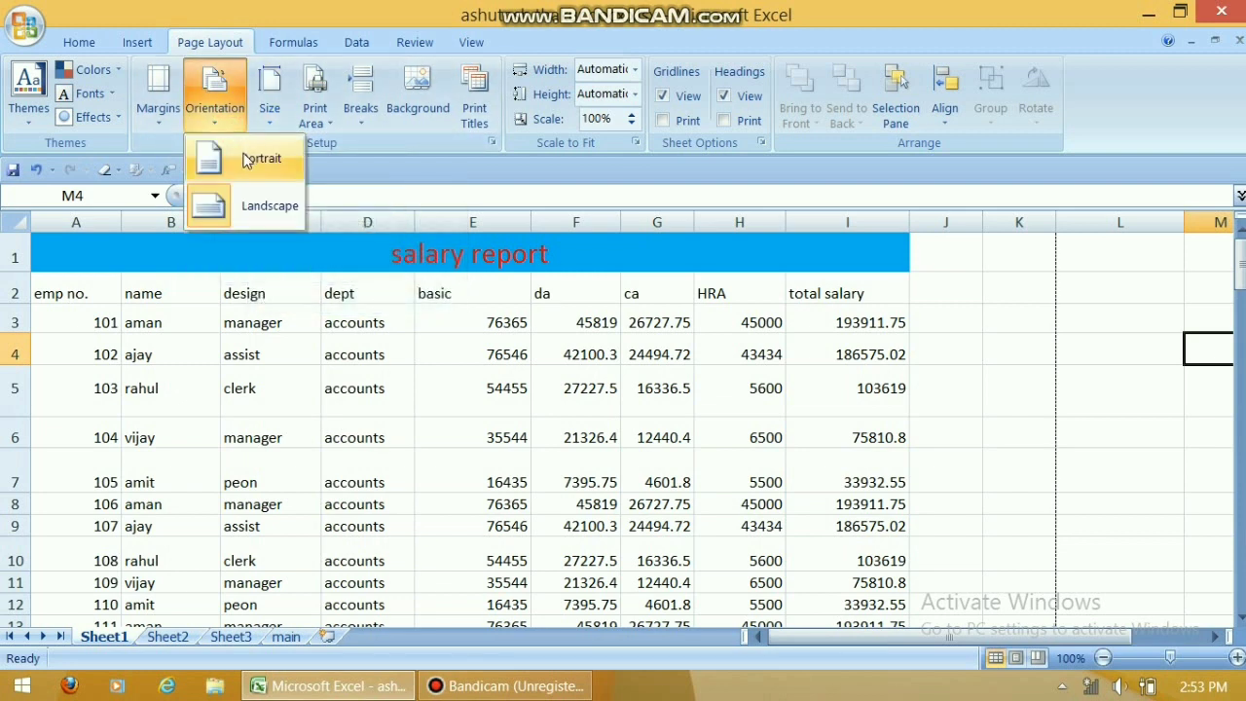
click(246, 159)
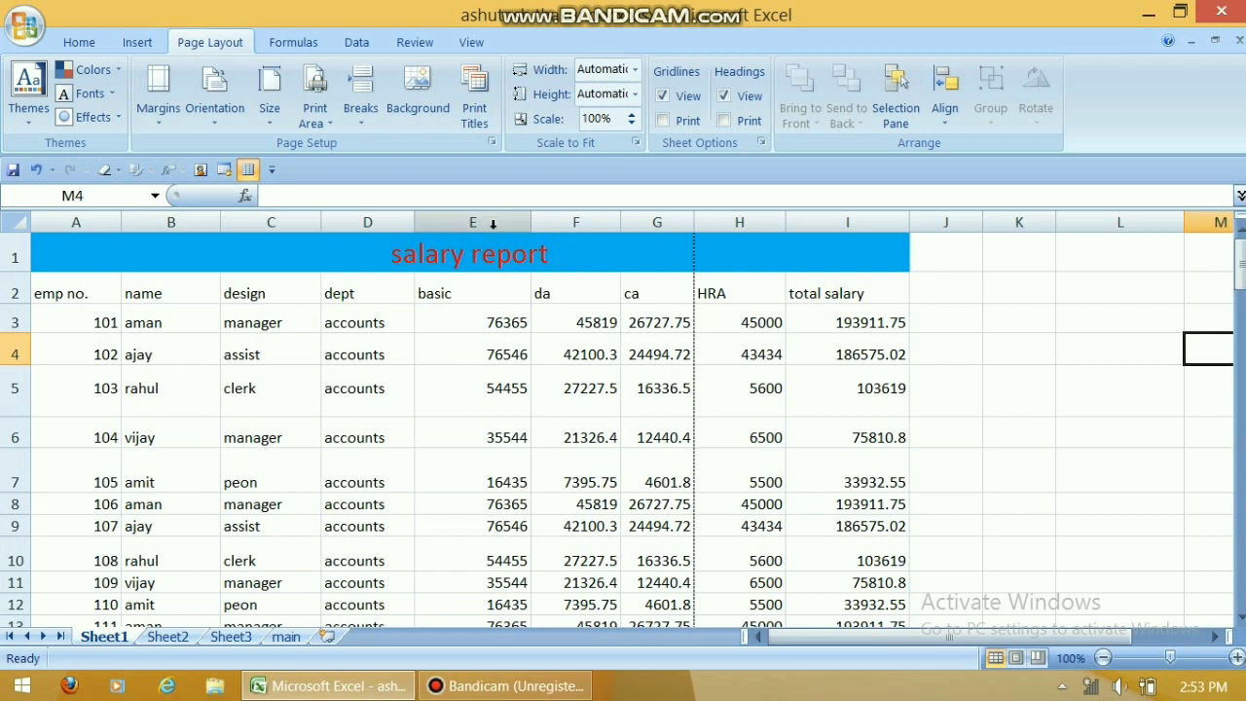
Narrow the basic and HRA columns (E and H) to just fit their values
drag(531, 228, 484, 270)
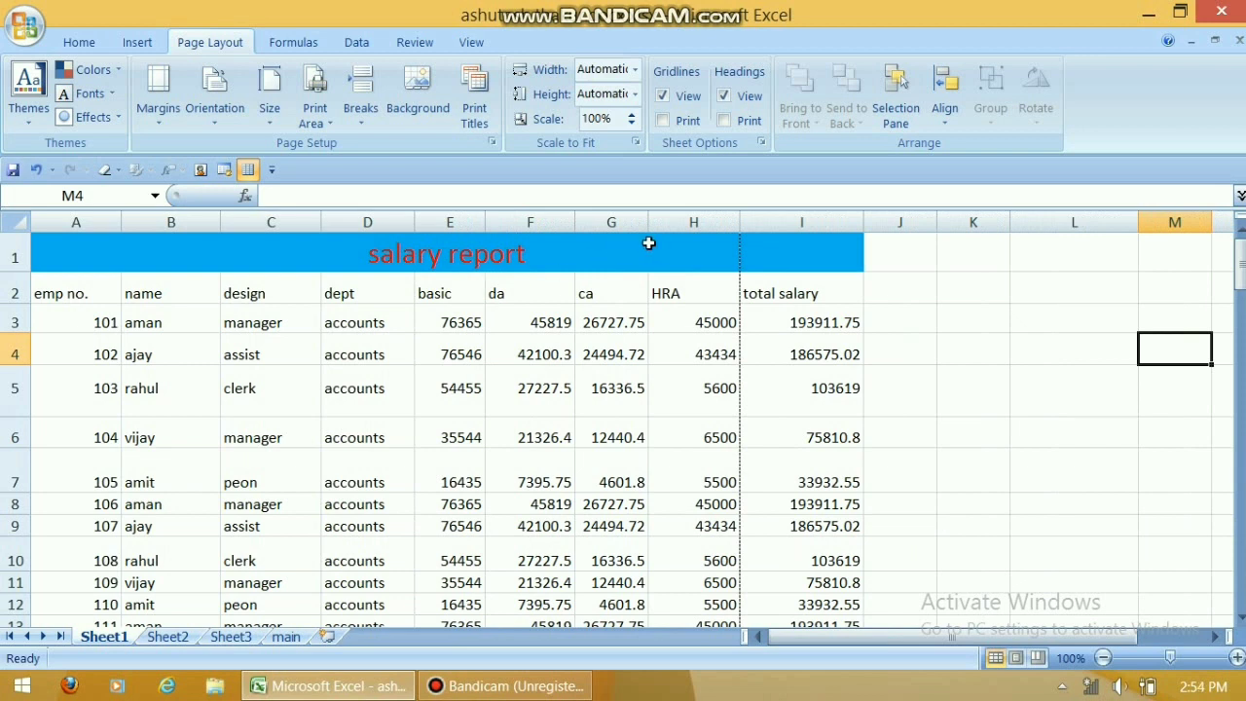
drag(735, 228, 709, 297)
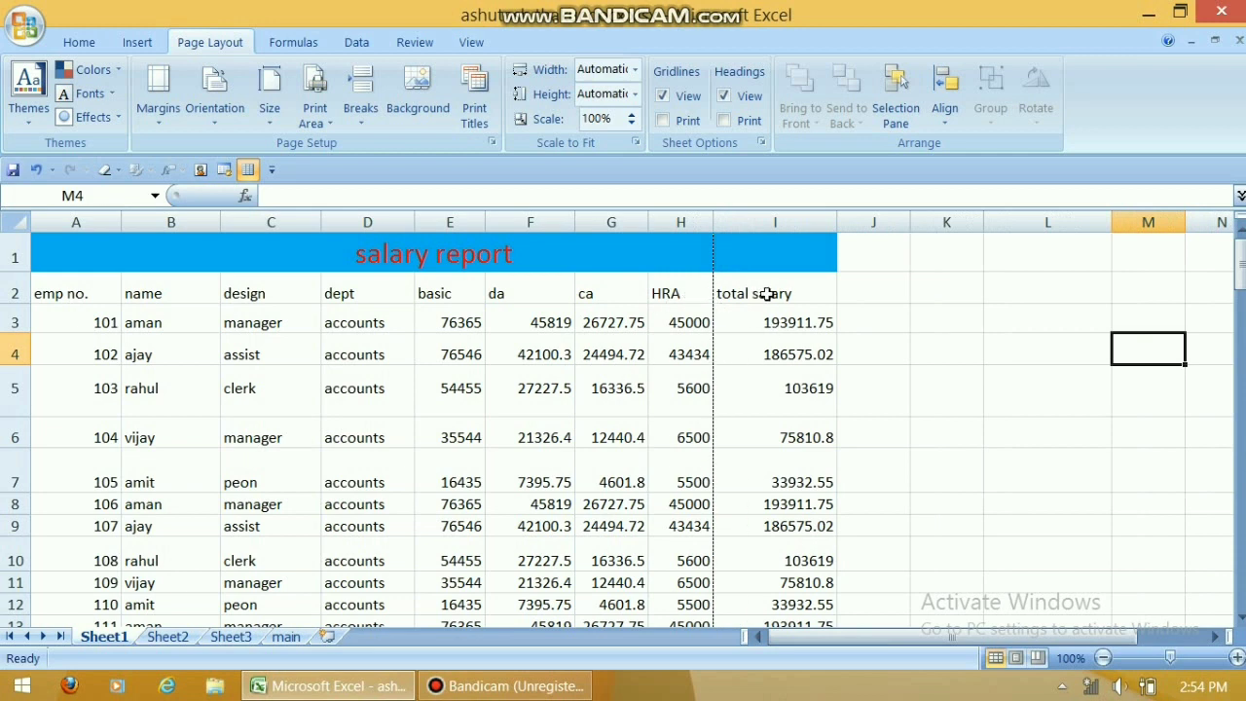
click(543, 302)
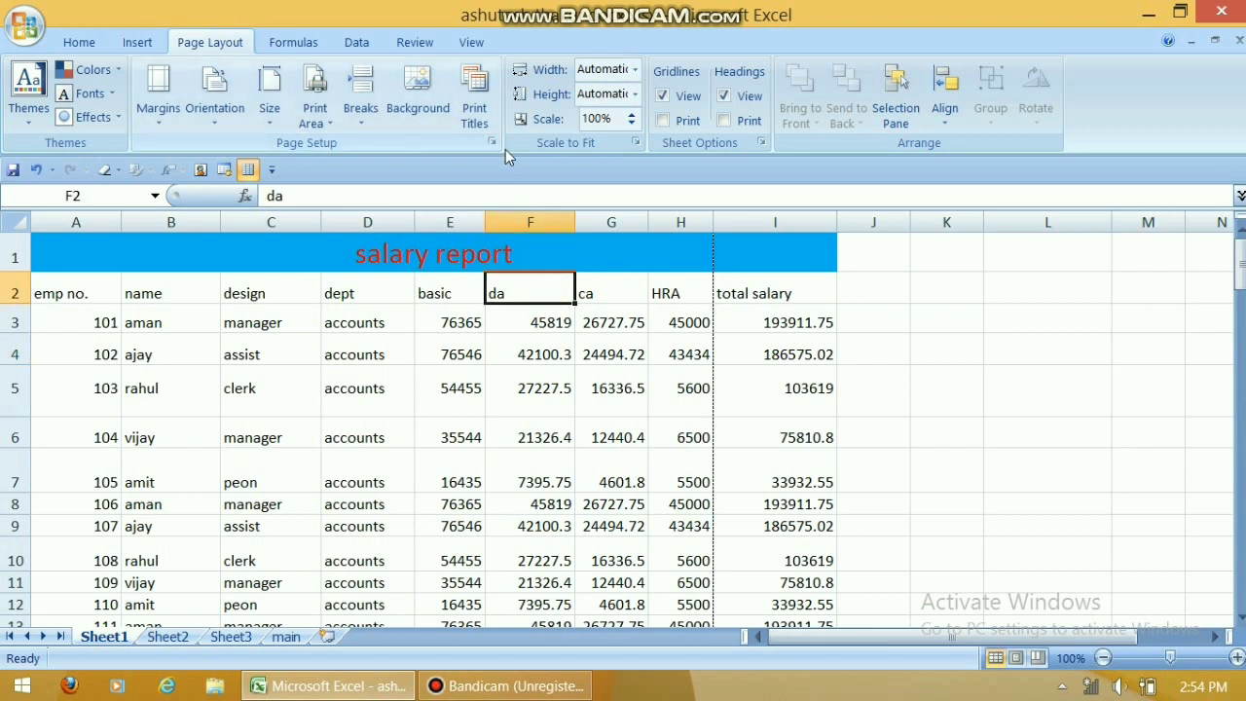
Try Narrow page margins with a print preview of the salary report, and restore the Normal margins
click(157, 121)
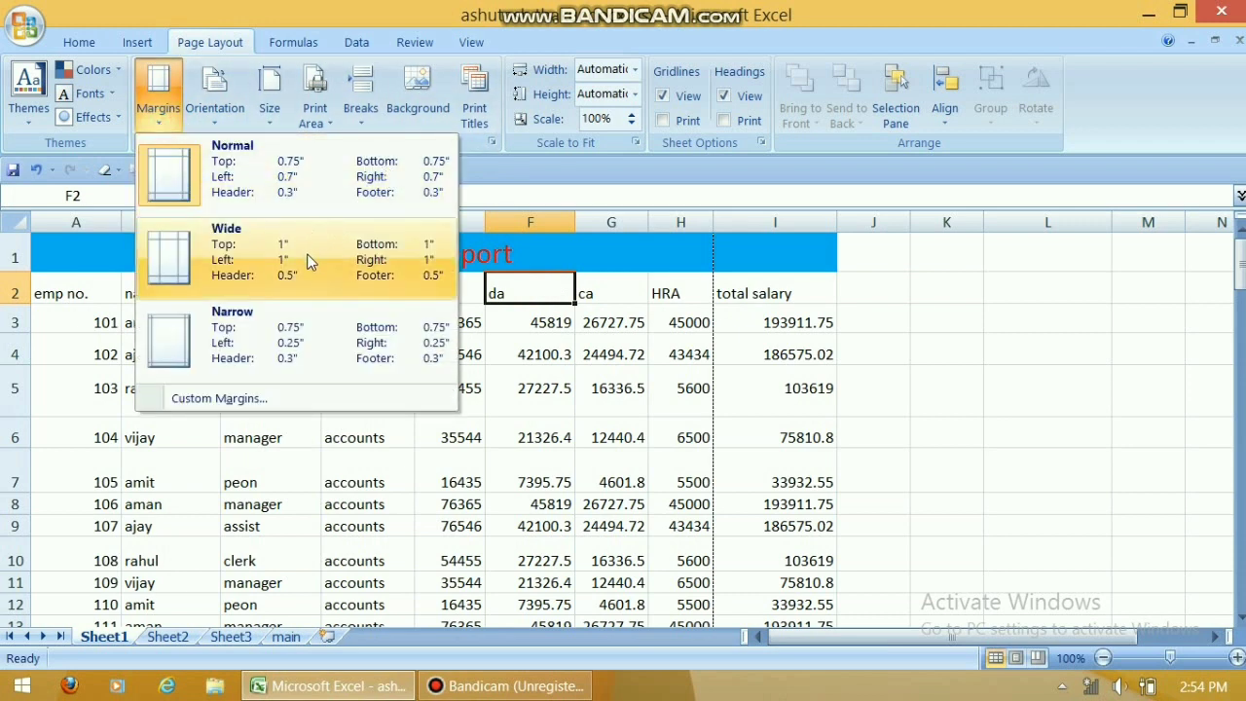
click(290, 340)
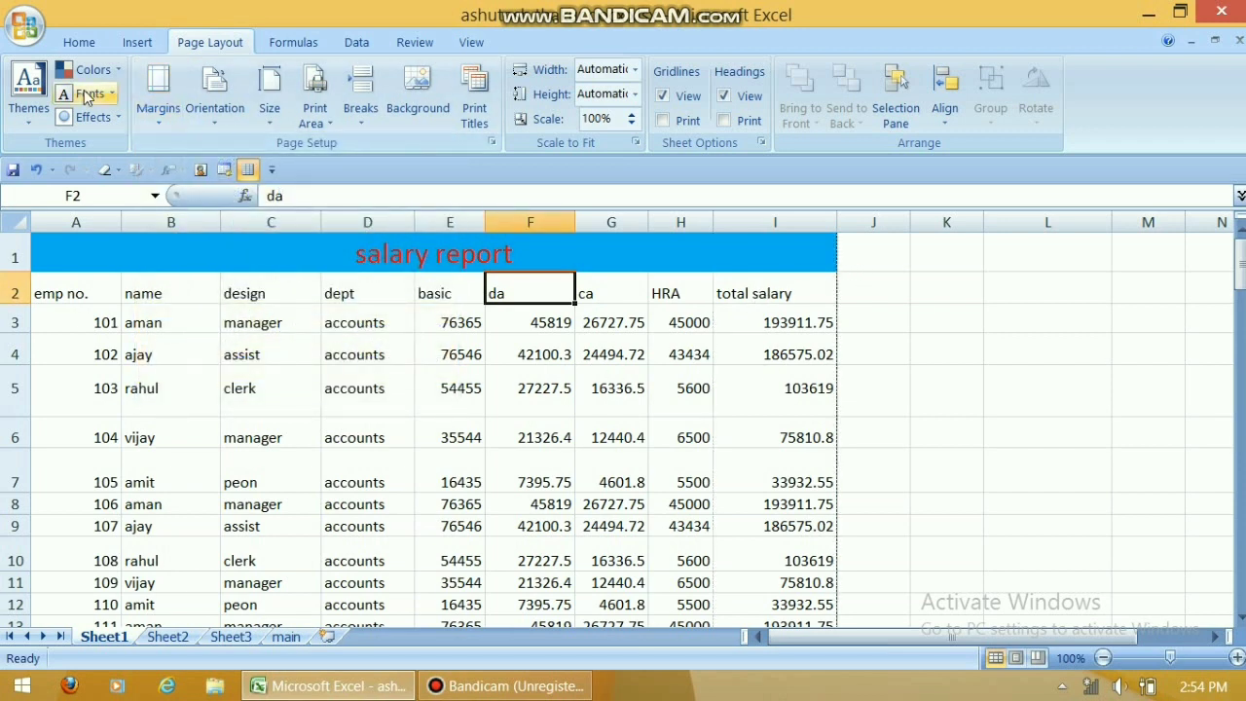
click(25, 27)
mouse_move(36, 234)
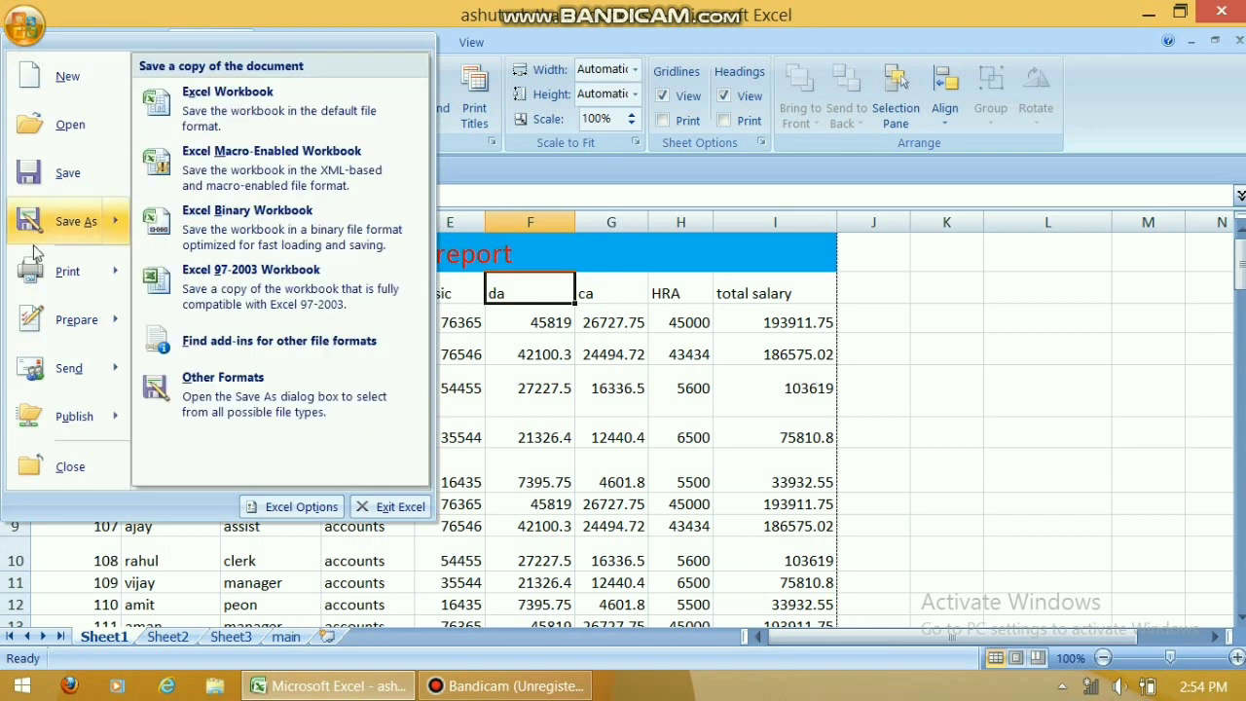
mouse_move(55, 269)
click(244, 250)
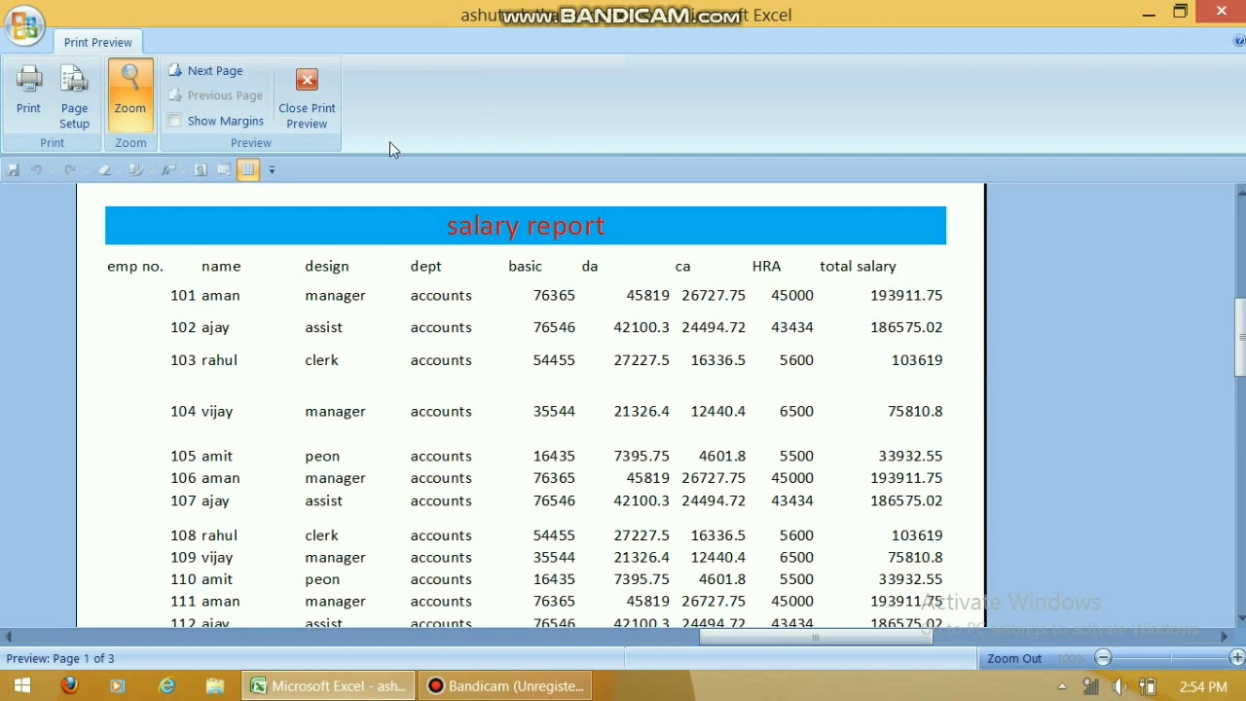
click(306, 125)
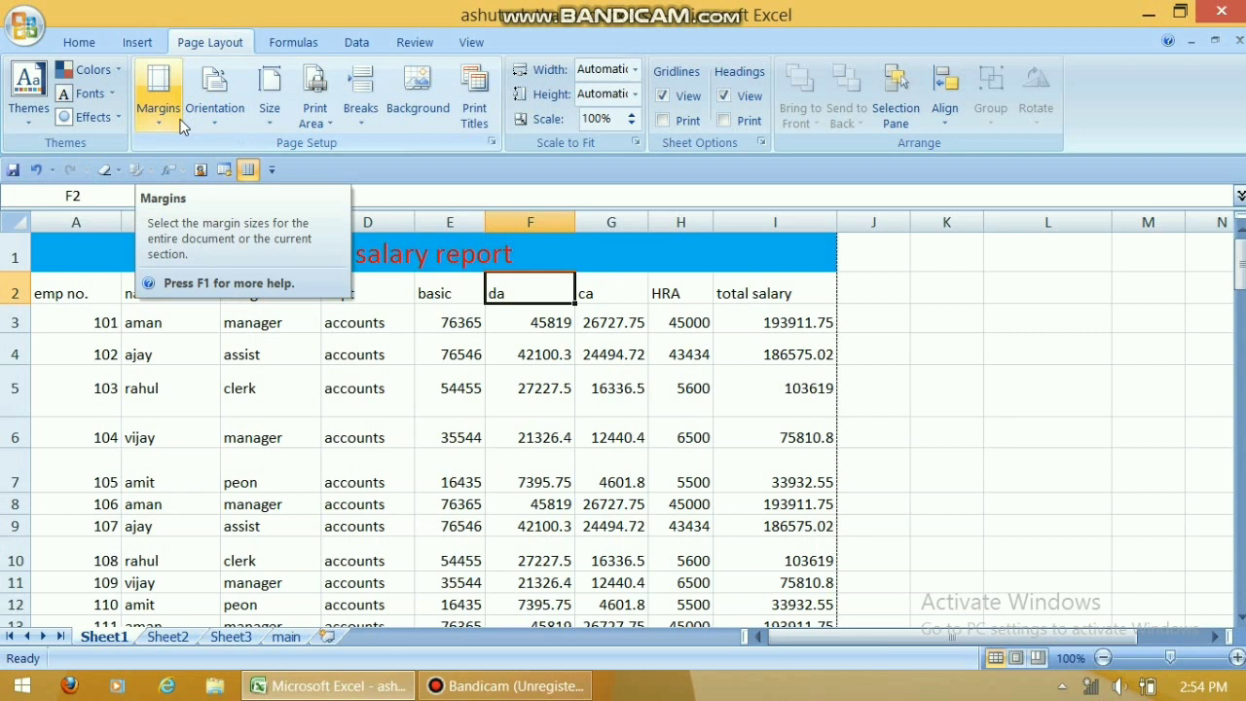
click(157, 107)
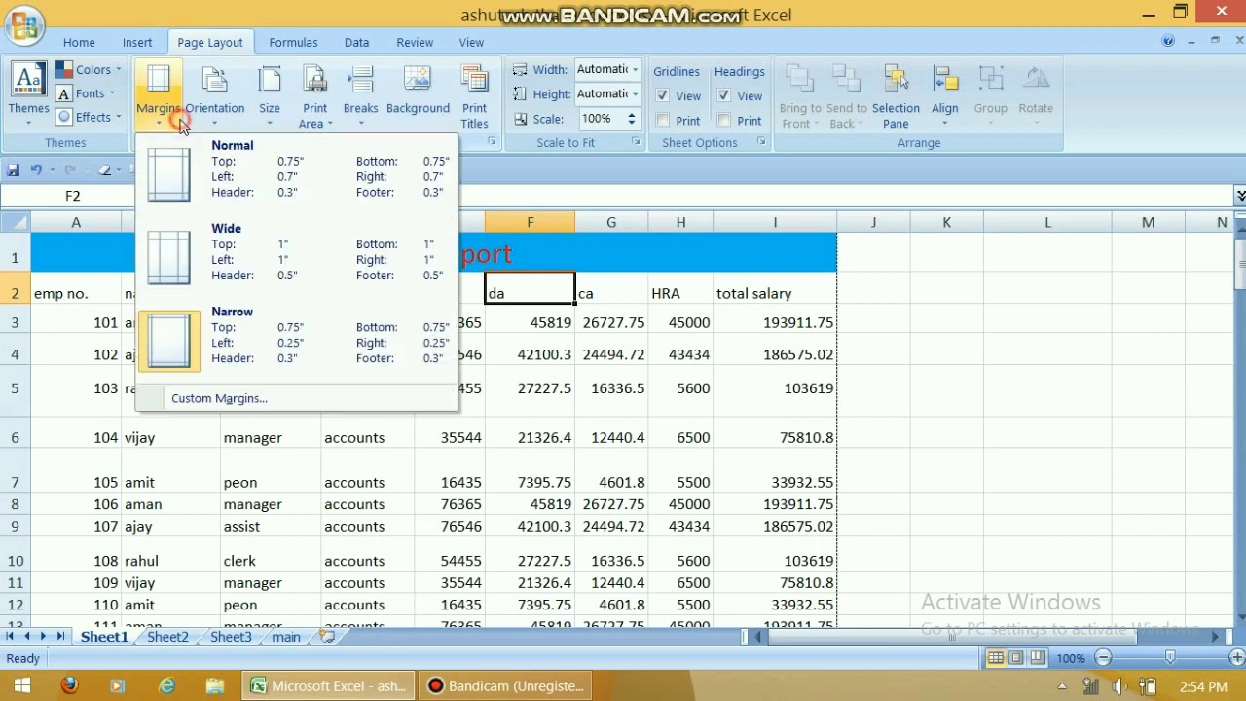
click(248, 197)
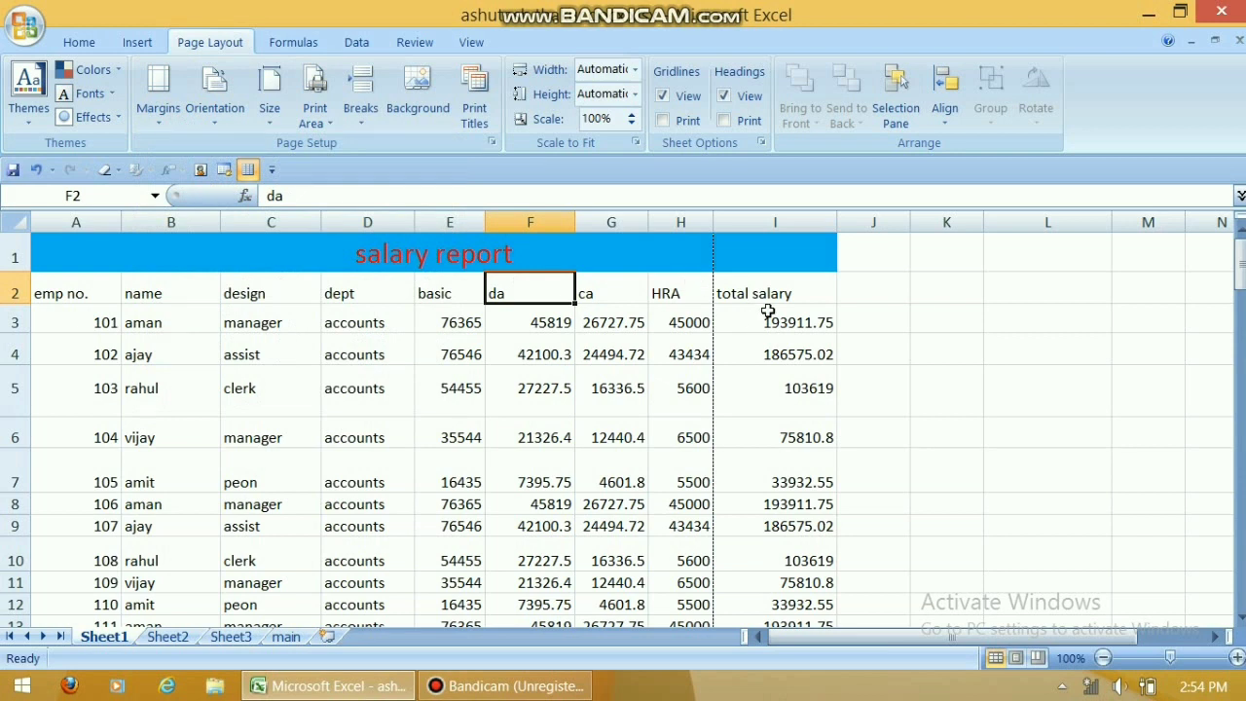
click(681, 342)
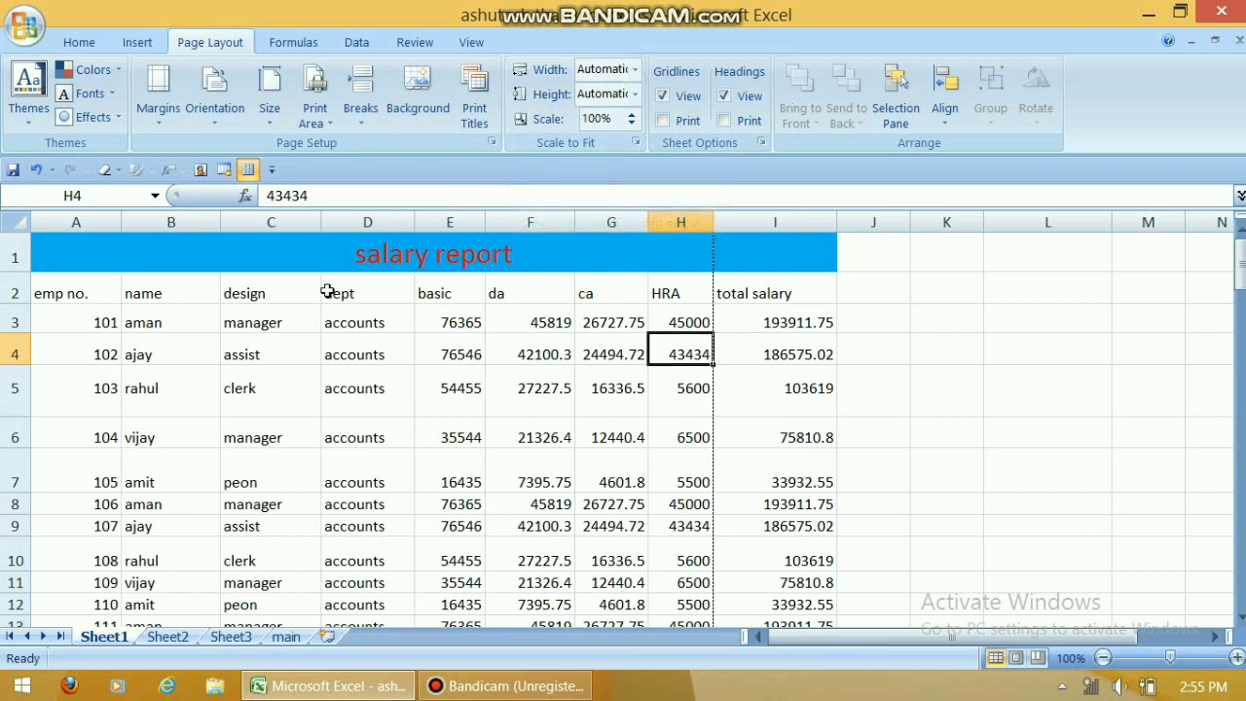
Scale the sheet's print width to fit 1 page and check the result in print preview
click(633, 74)
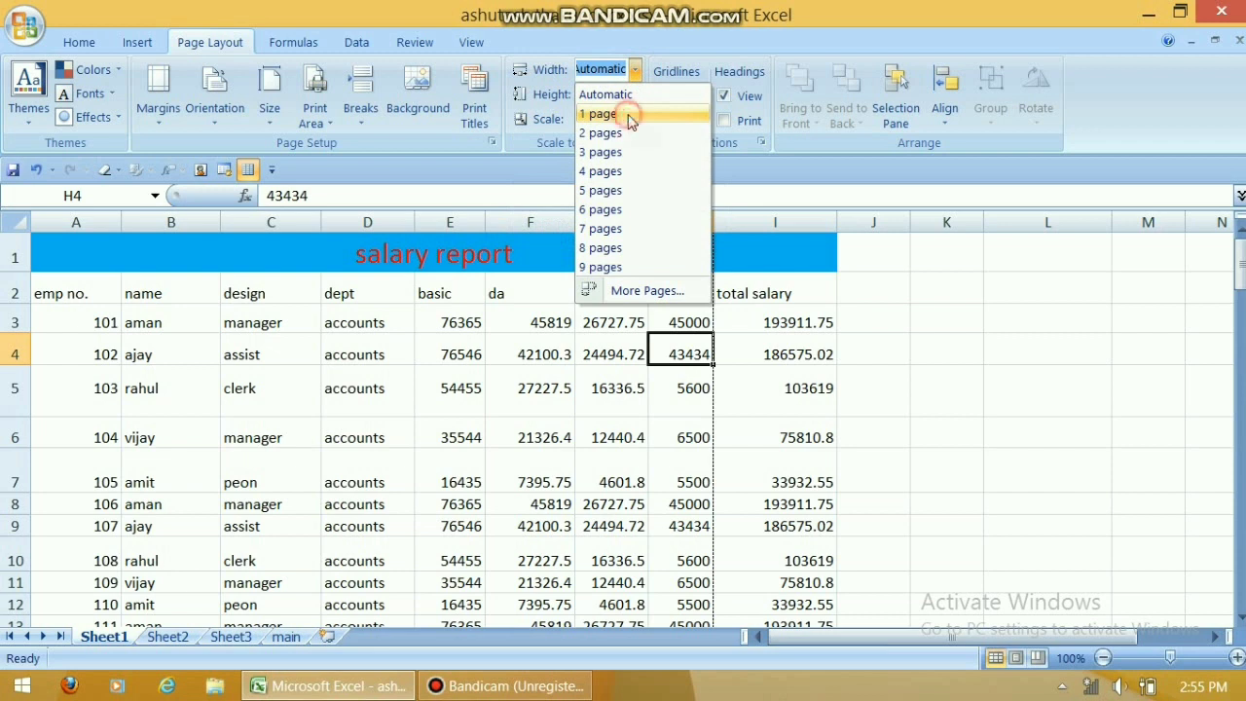
click(628, 117)
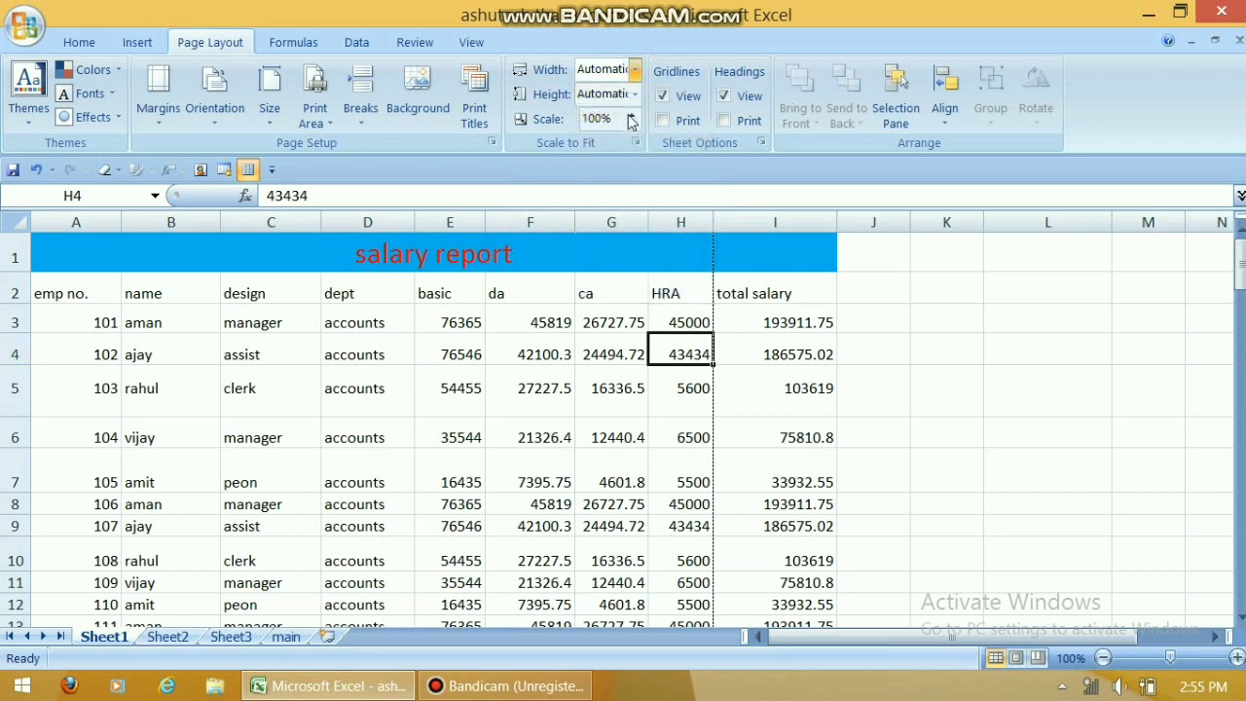
click(37, 27)
mouse_move(60, 239)
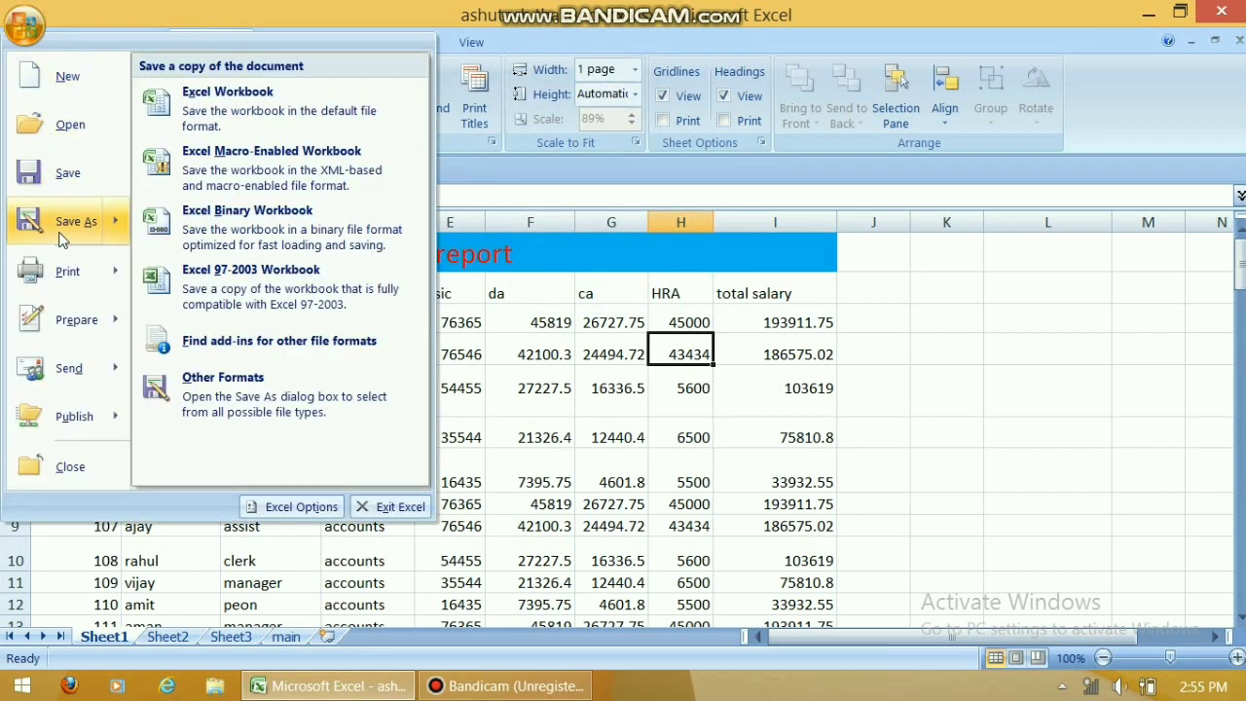
mouse_move(70, 272)
click(216, 242)
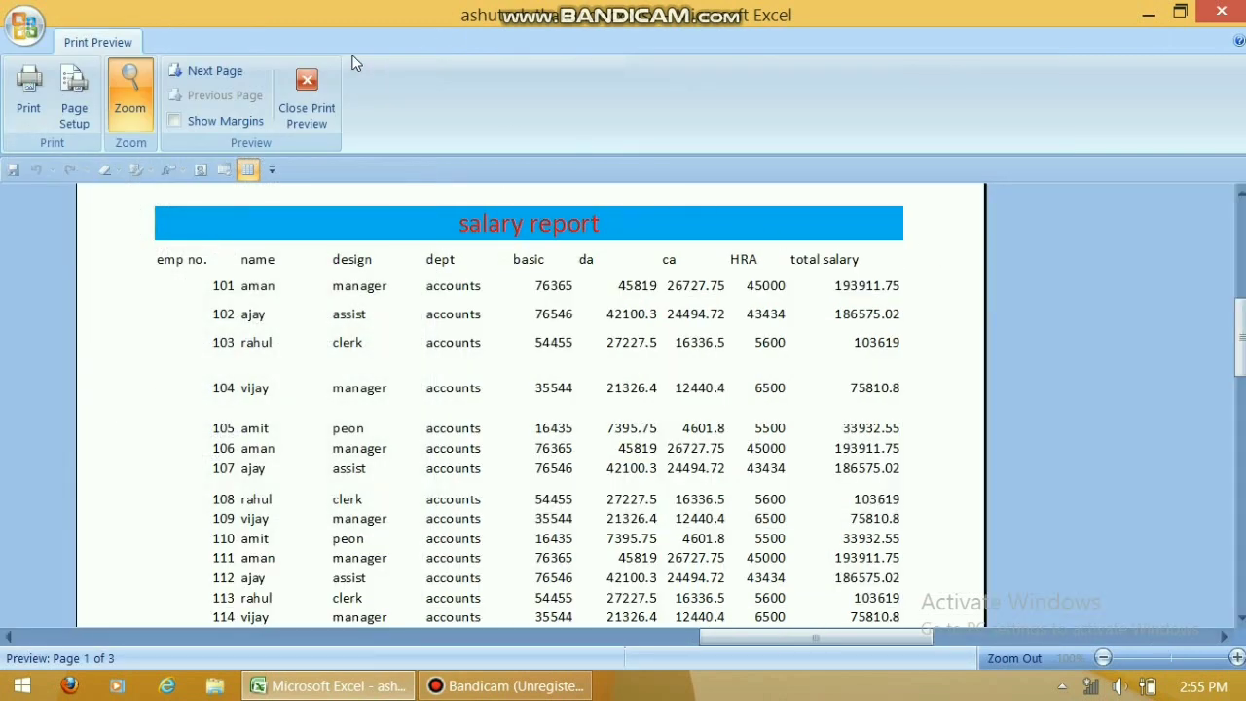
click(312, 104)
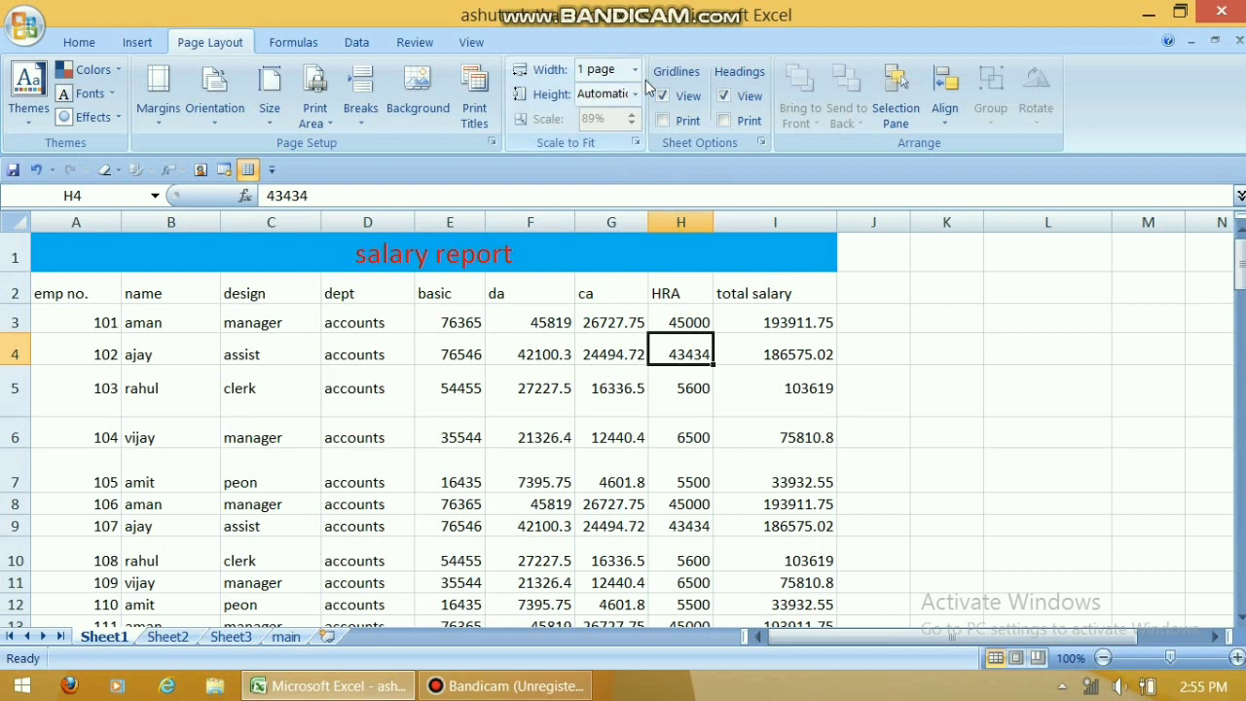
Reopen the print preview to examine the columns of the width-scaled salary report
click(24, 27)
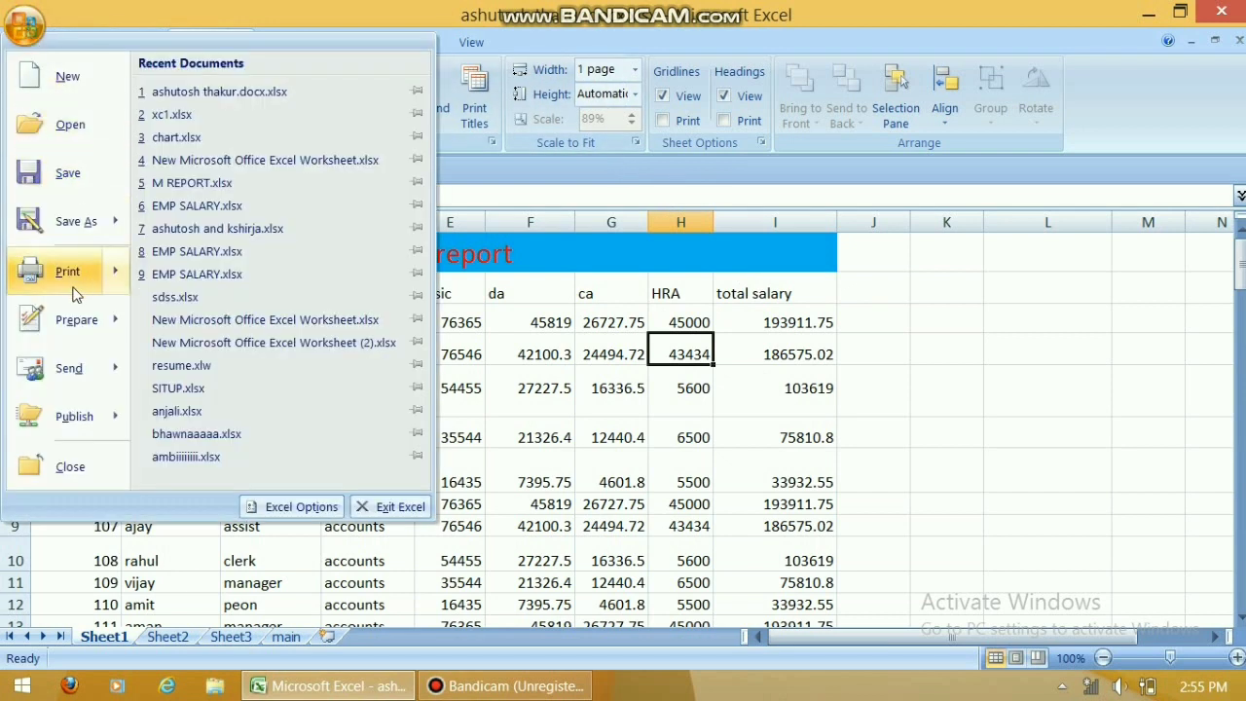
mouse_move(76, 288)
click(232, 242)
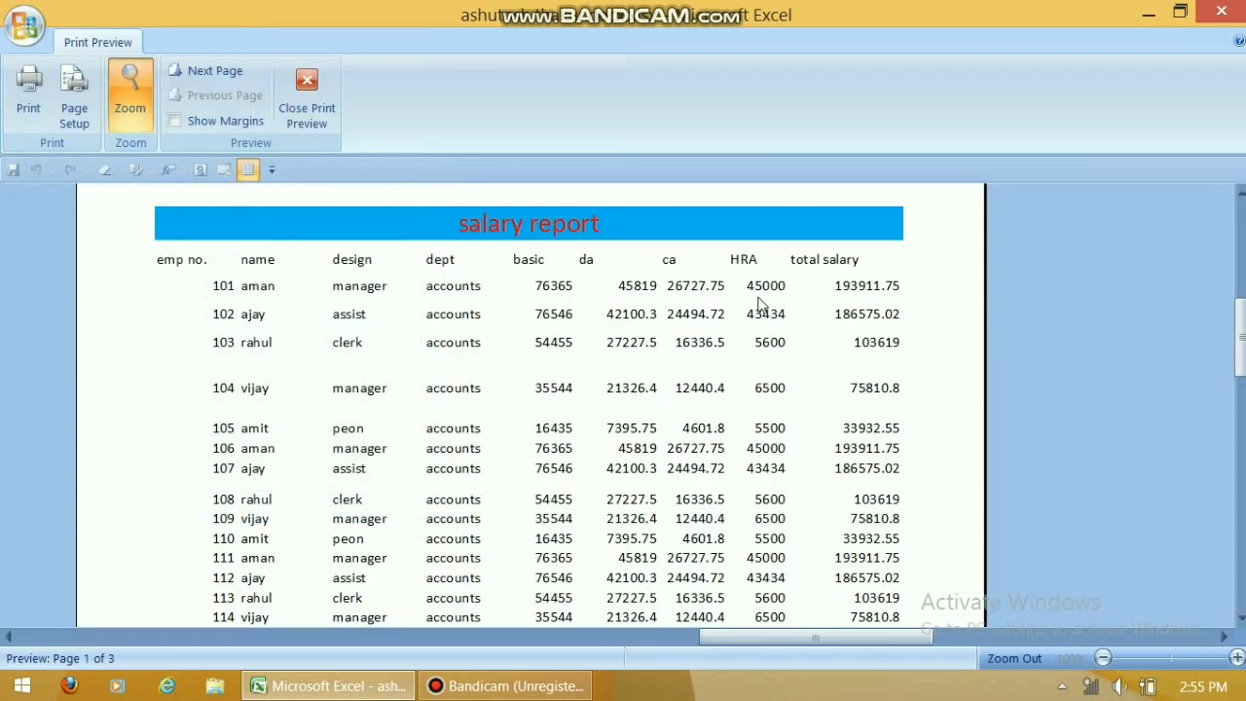
Page through all pages of the salary report's print preview, including a full-page view, and close the preview
click(211, 70)
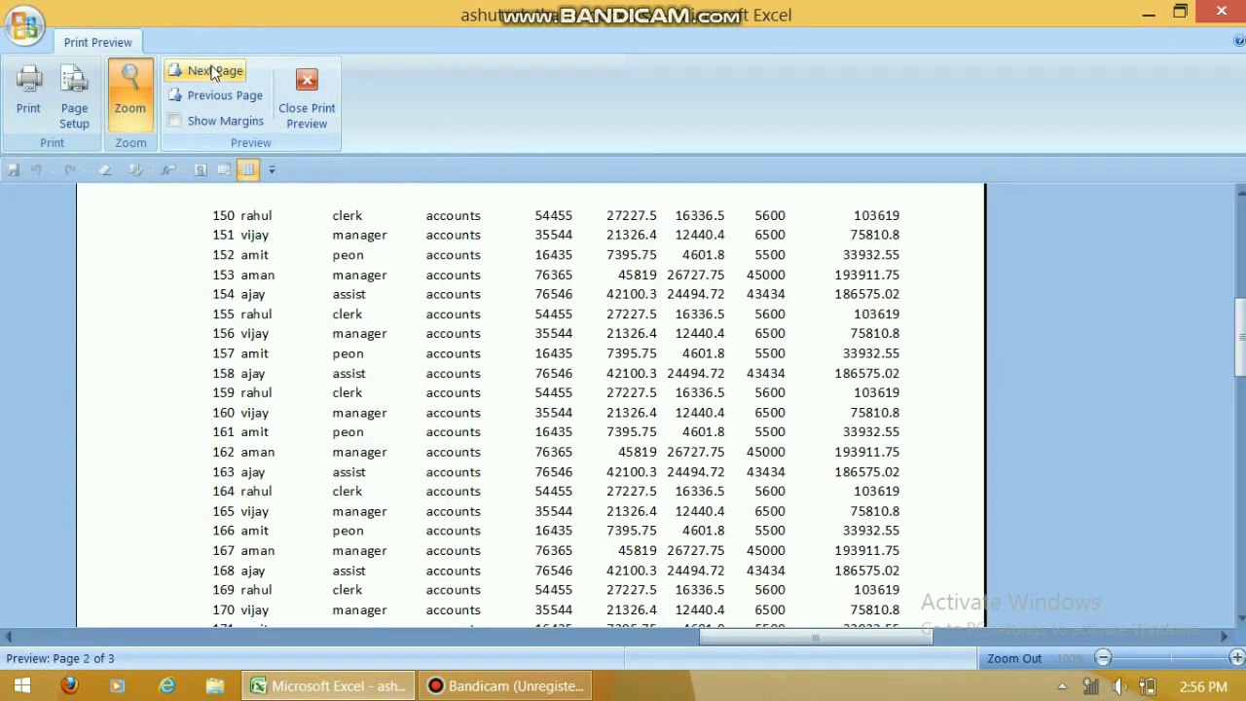
click(221, 71)
click(136, 85)
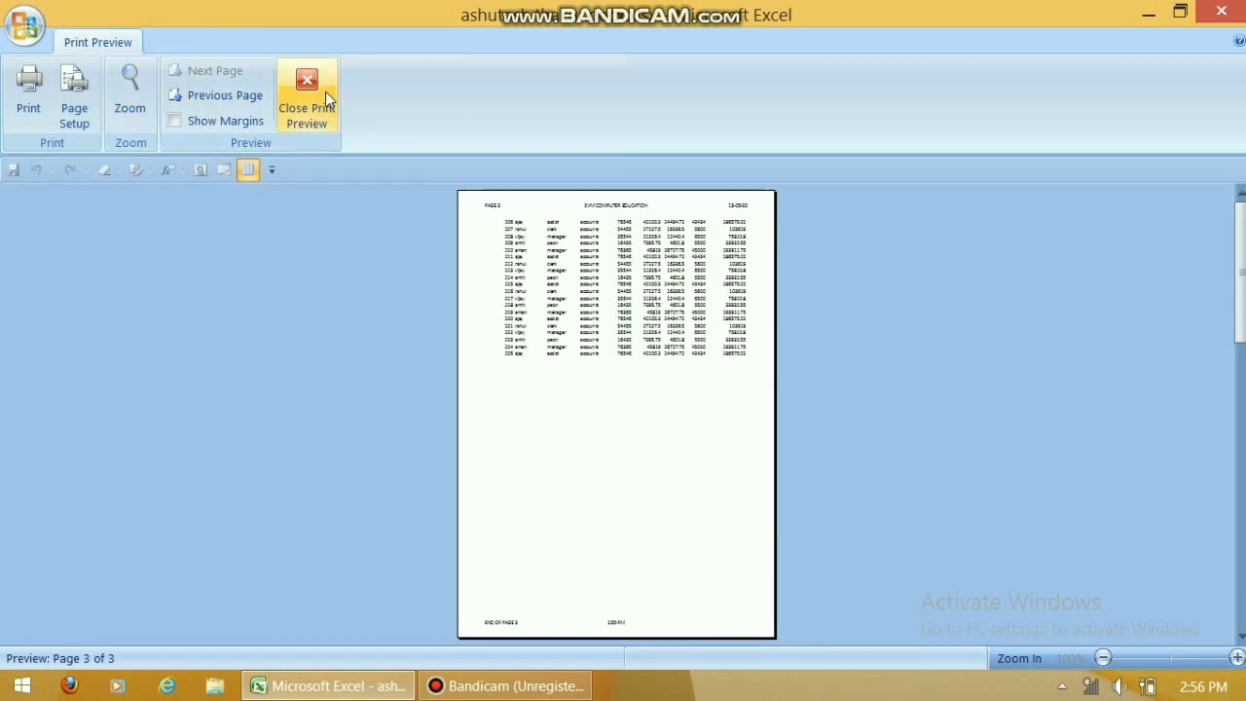
click(233, 95)
click(233, 95)
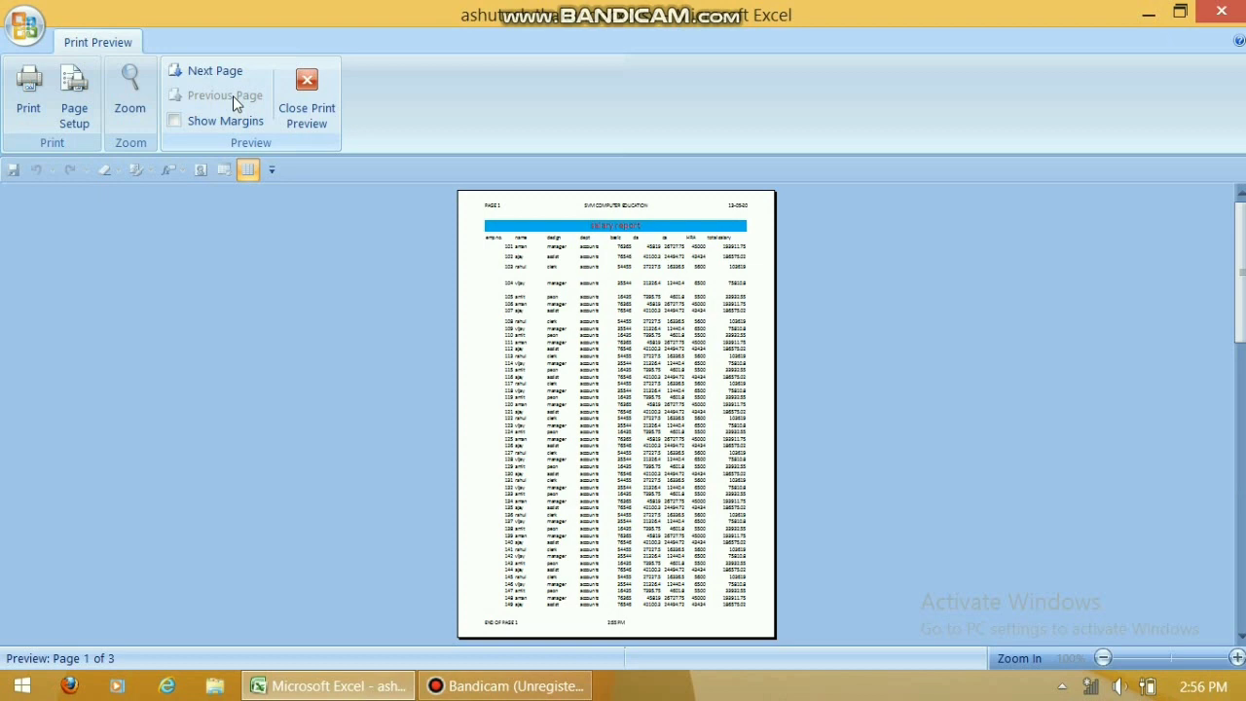
click(317, 100)
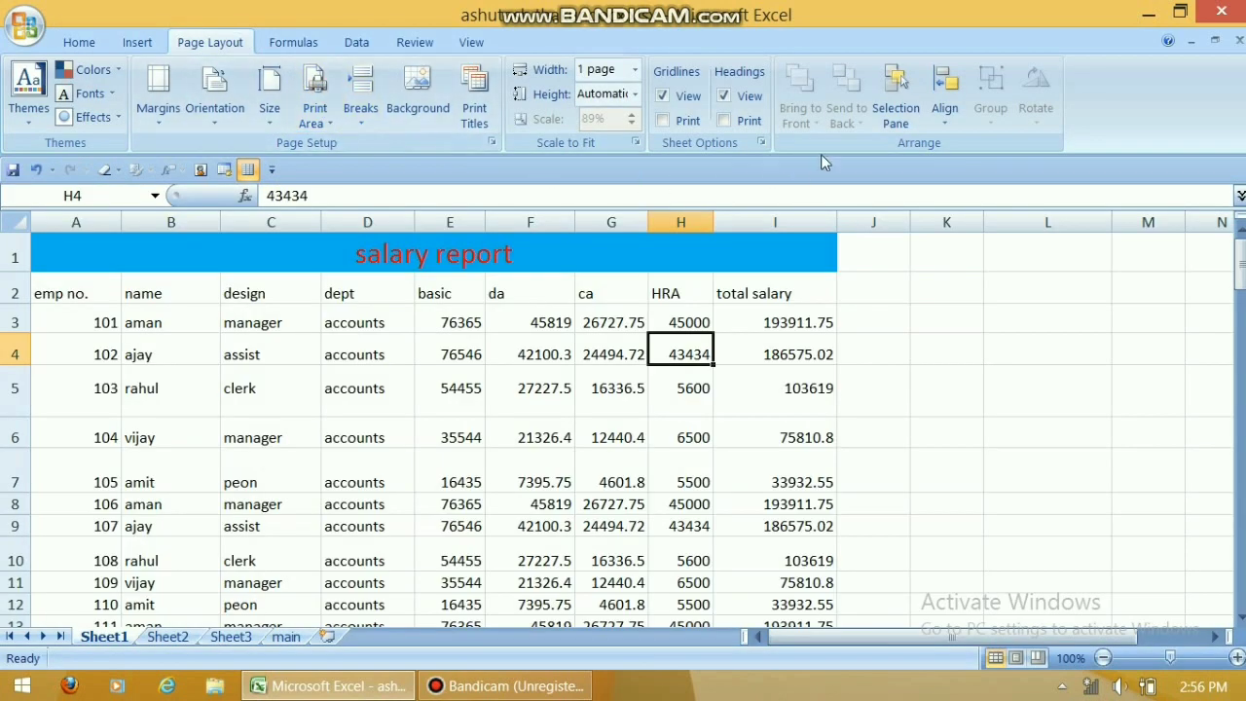
Scale the sheet's print height to fit 2 pages and check both pages in print preview
click(638, 98)
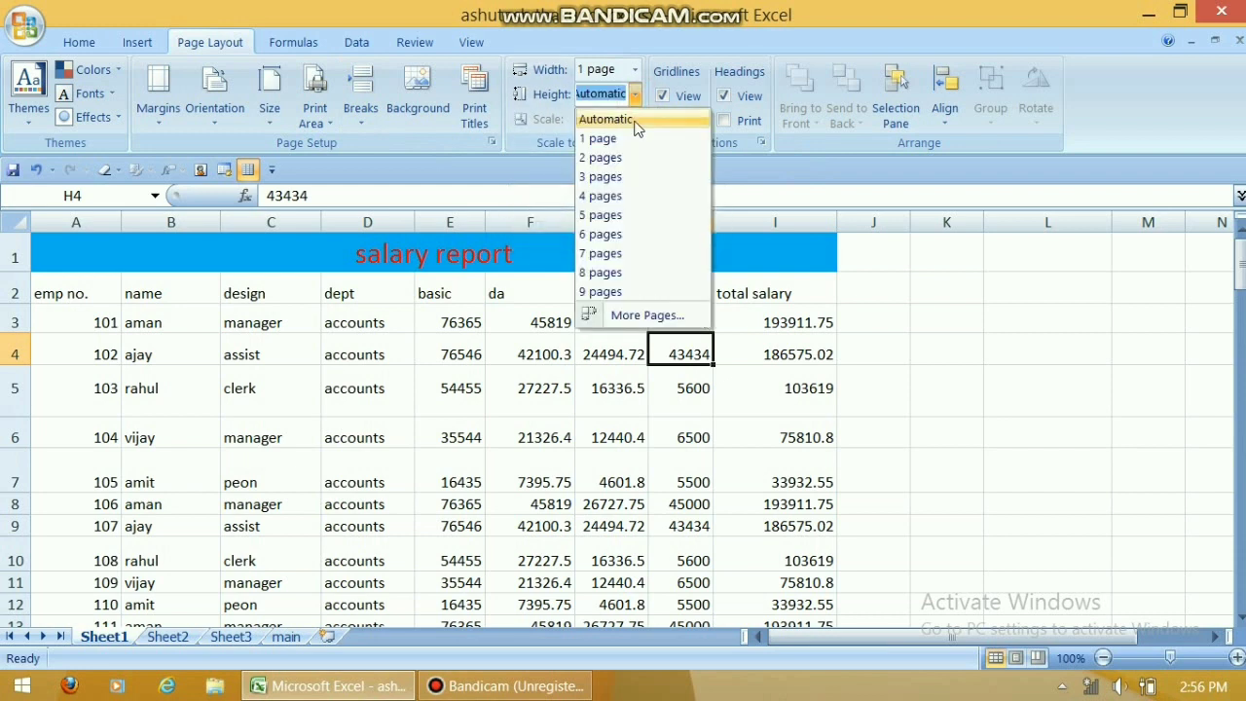
click(634, 157)
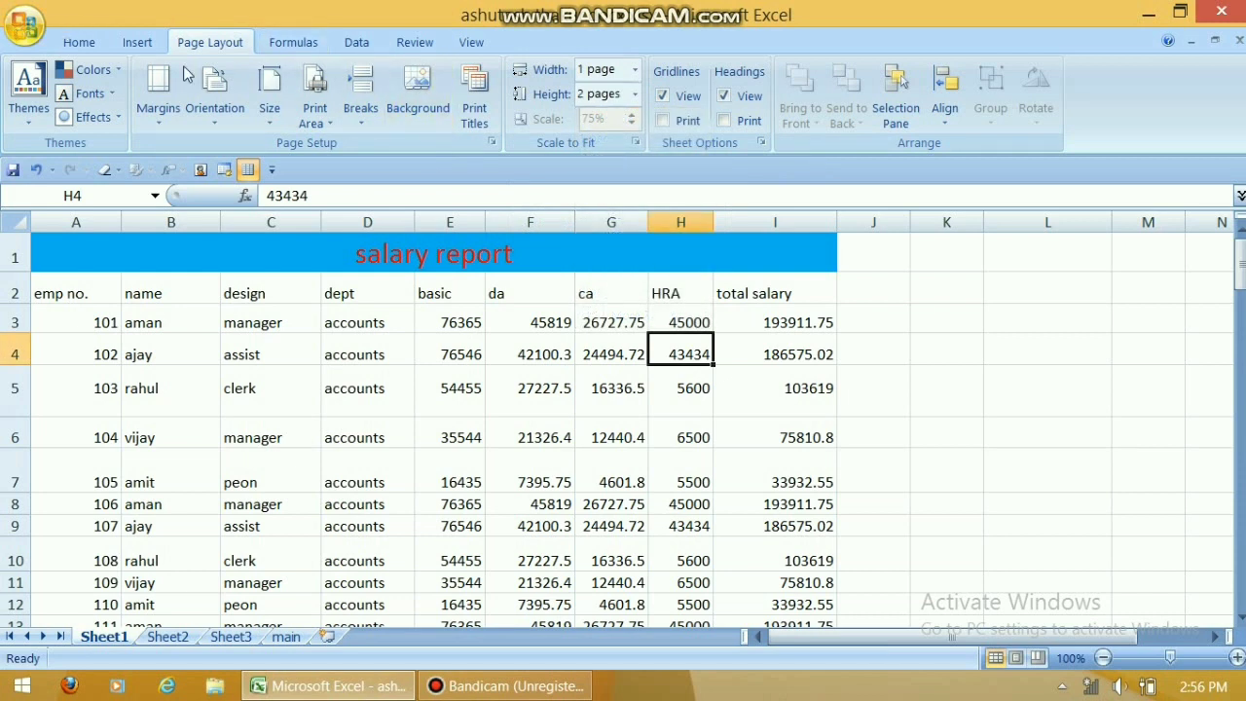
click(25, 25)
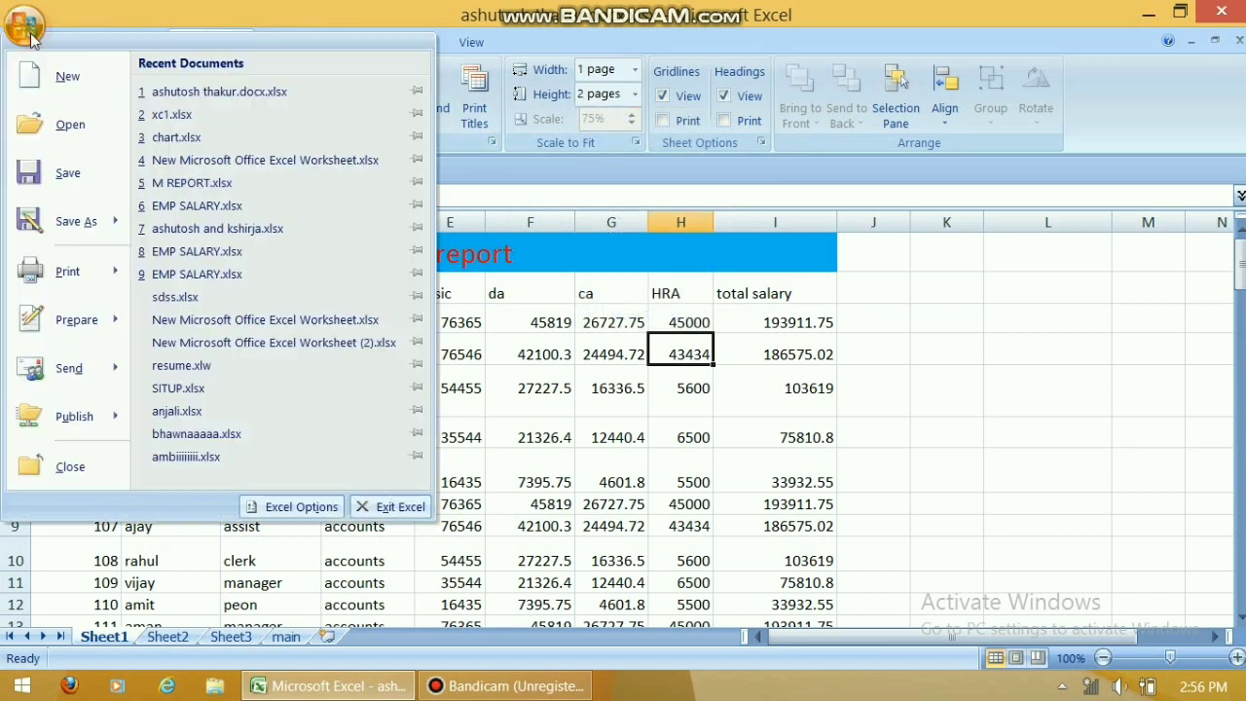
mouse_move(73, 282)
click(294, 227)
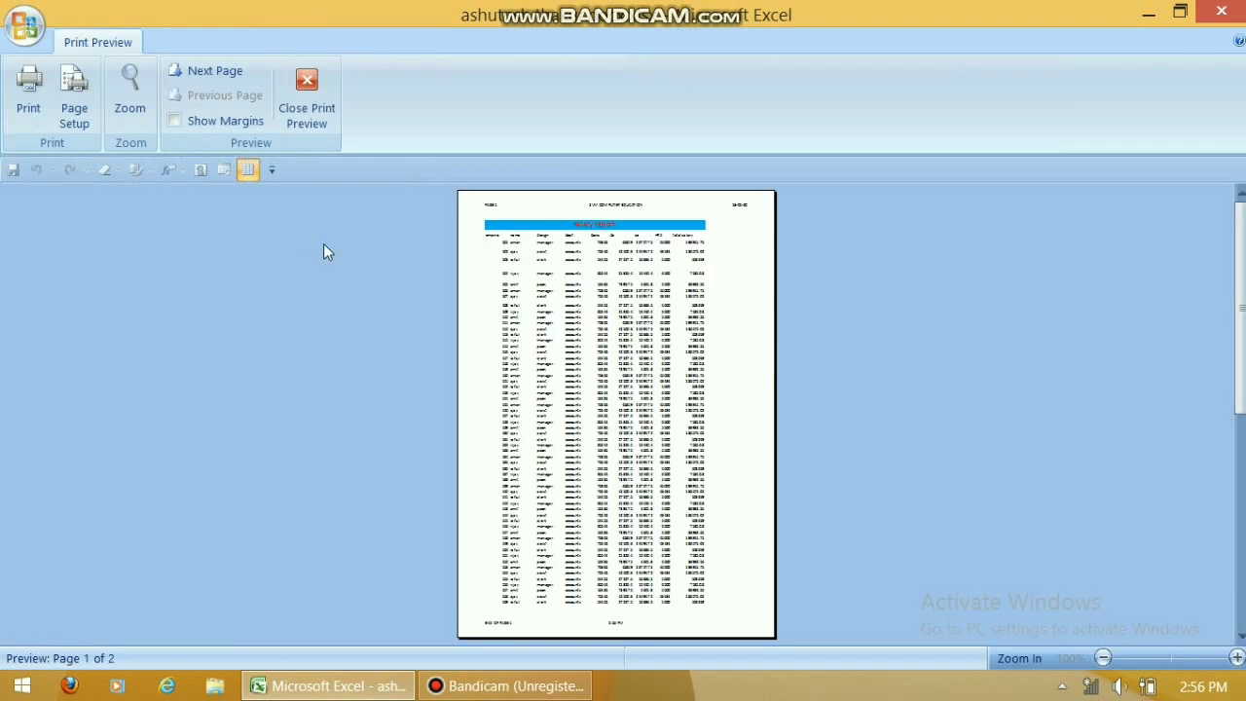
click(241, 72)
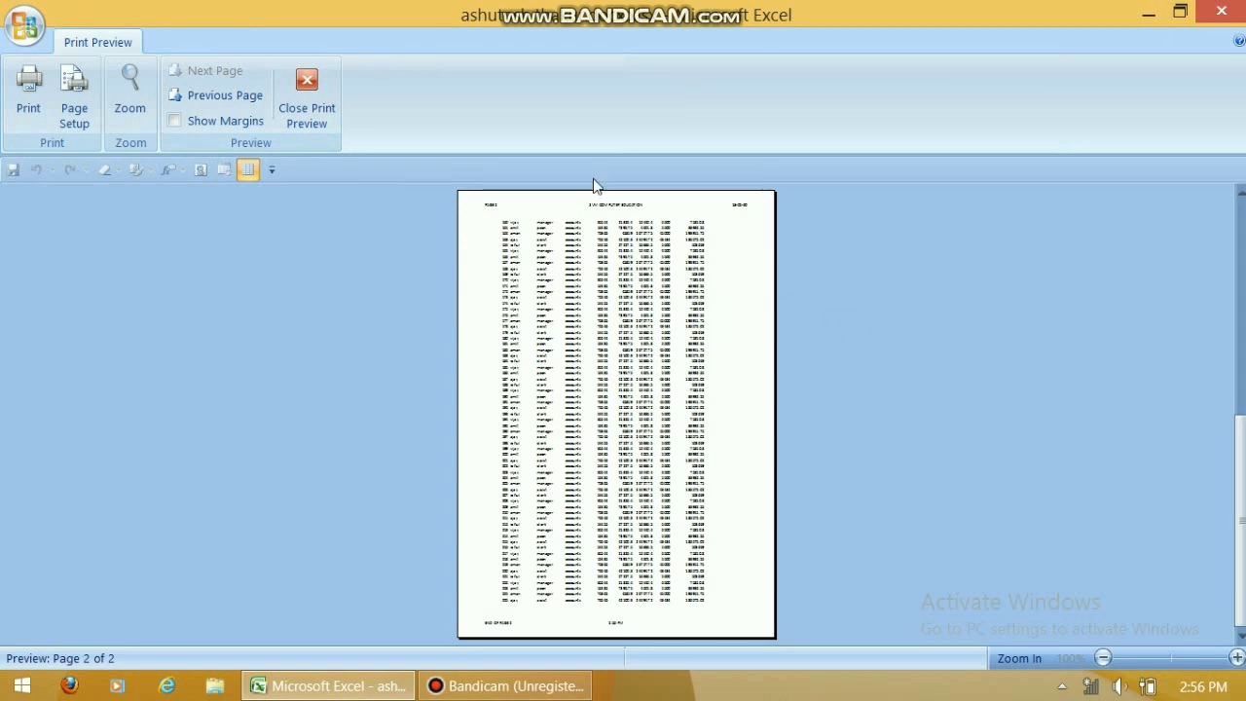
click(308, 103)
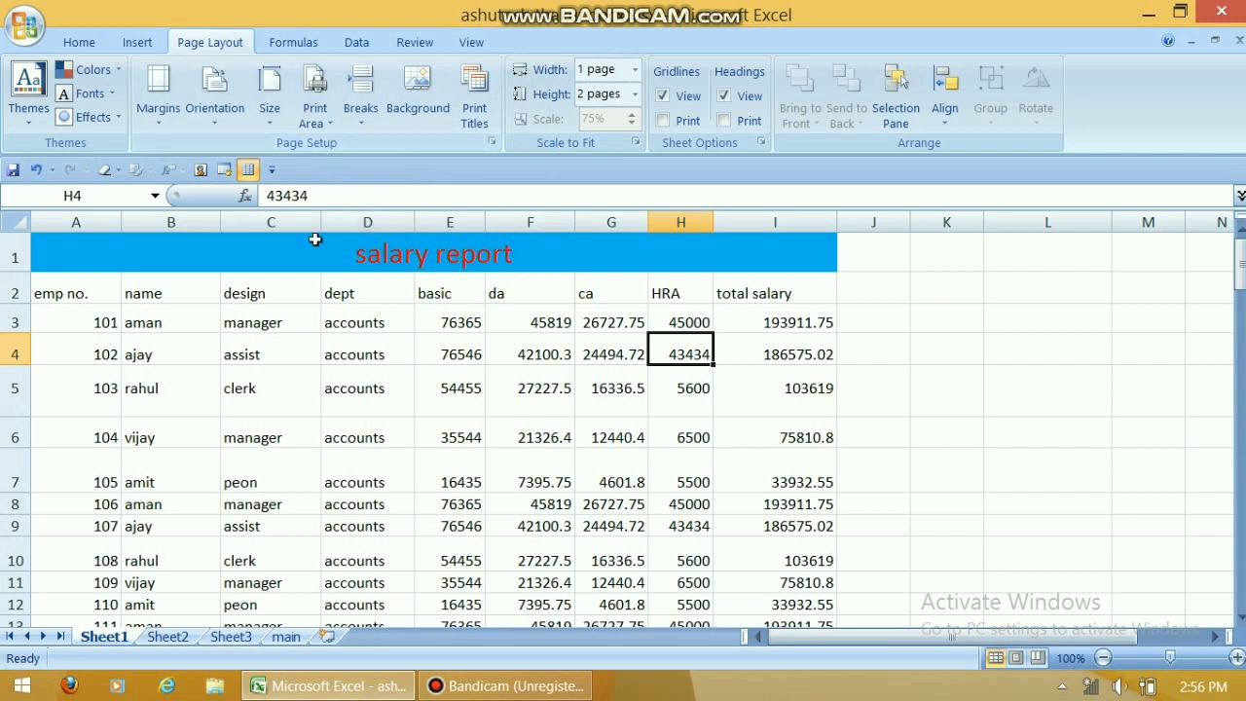
Set the print area to A1:I10, from the salary report title through employee 108
drag(96, 286, 743, 561)
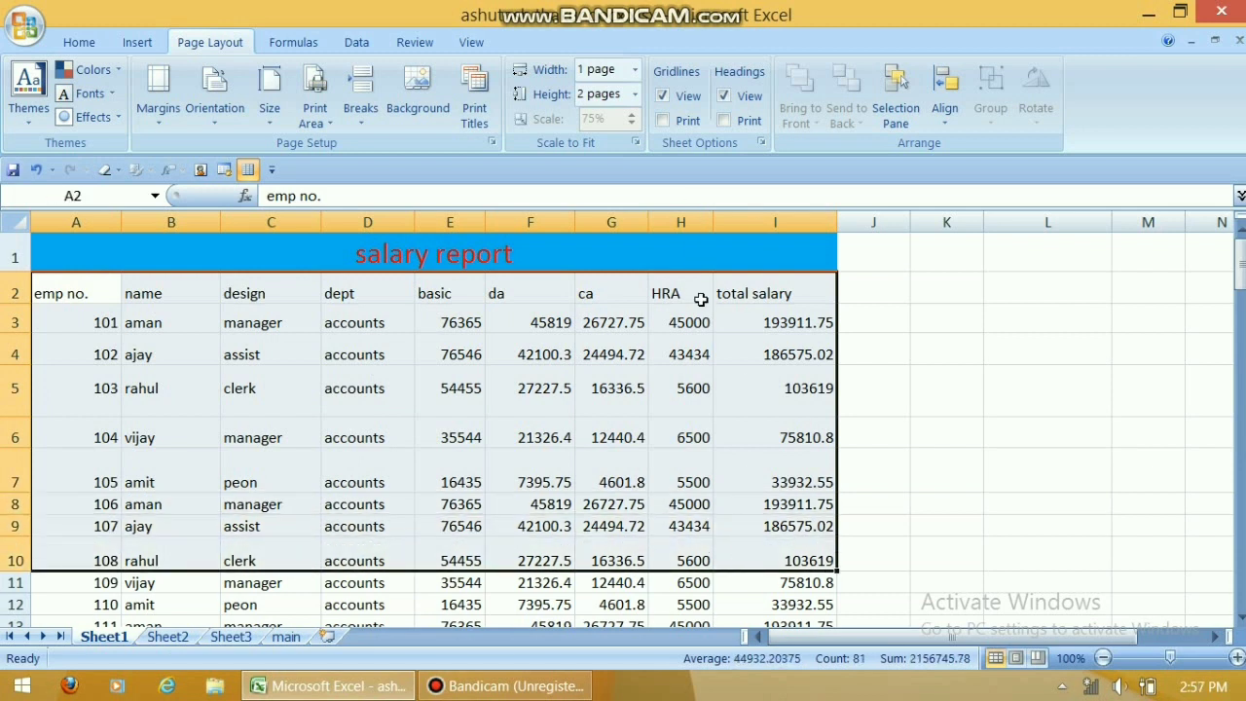
drag(242, 239, 279, 556)
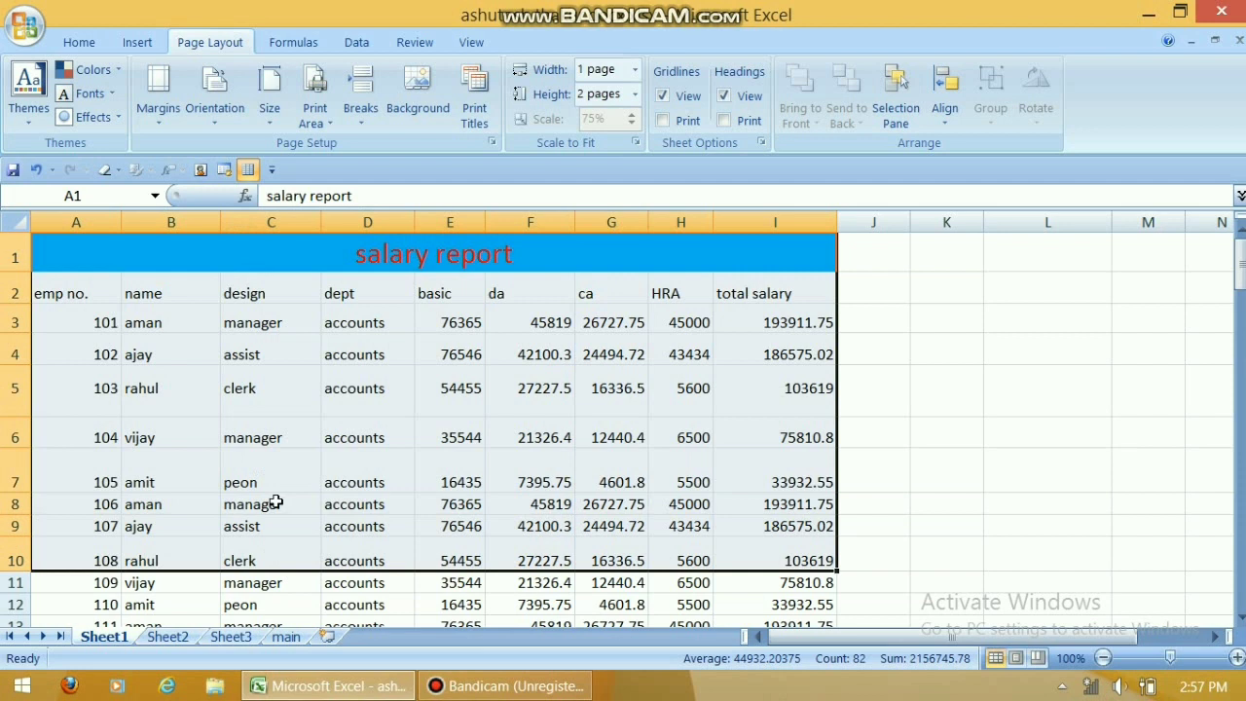
click(321, 124)
click(364, 148)
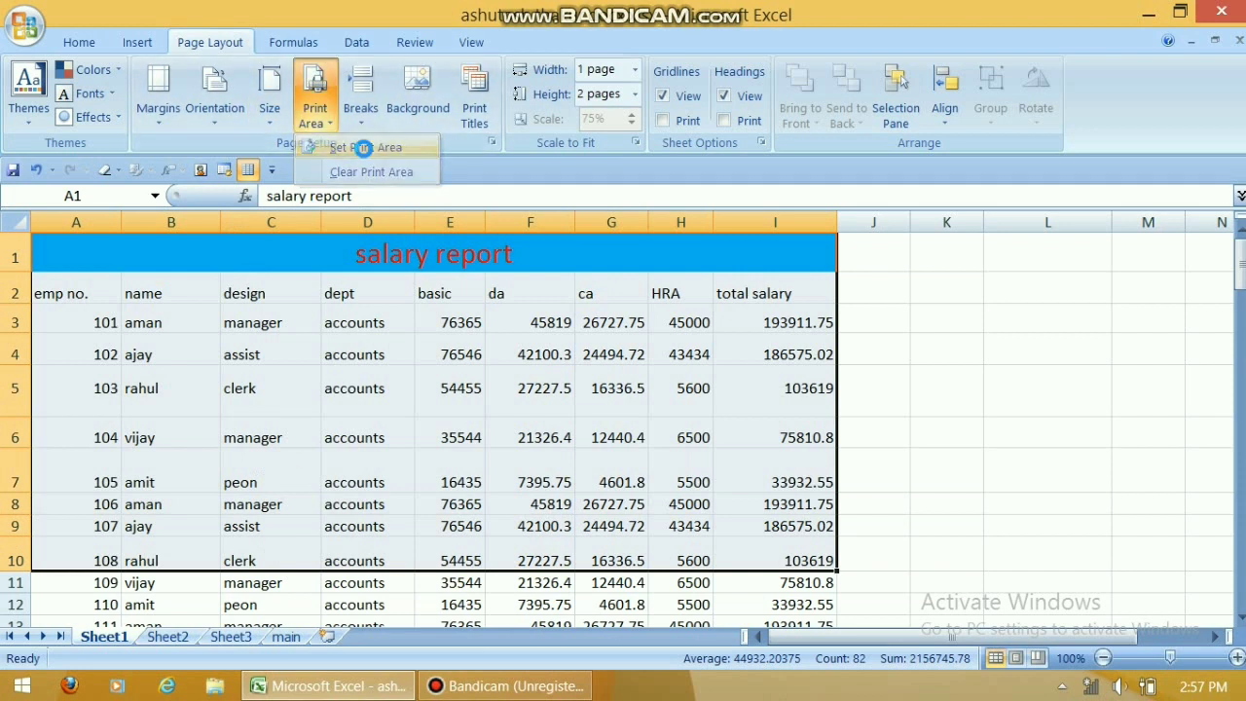
click(525, 385)
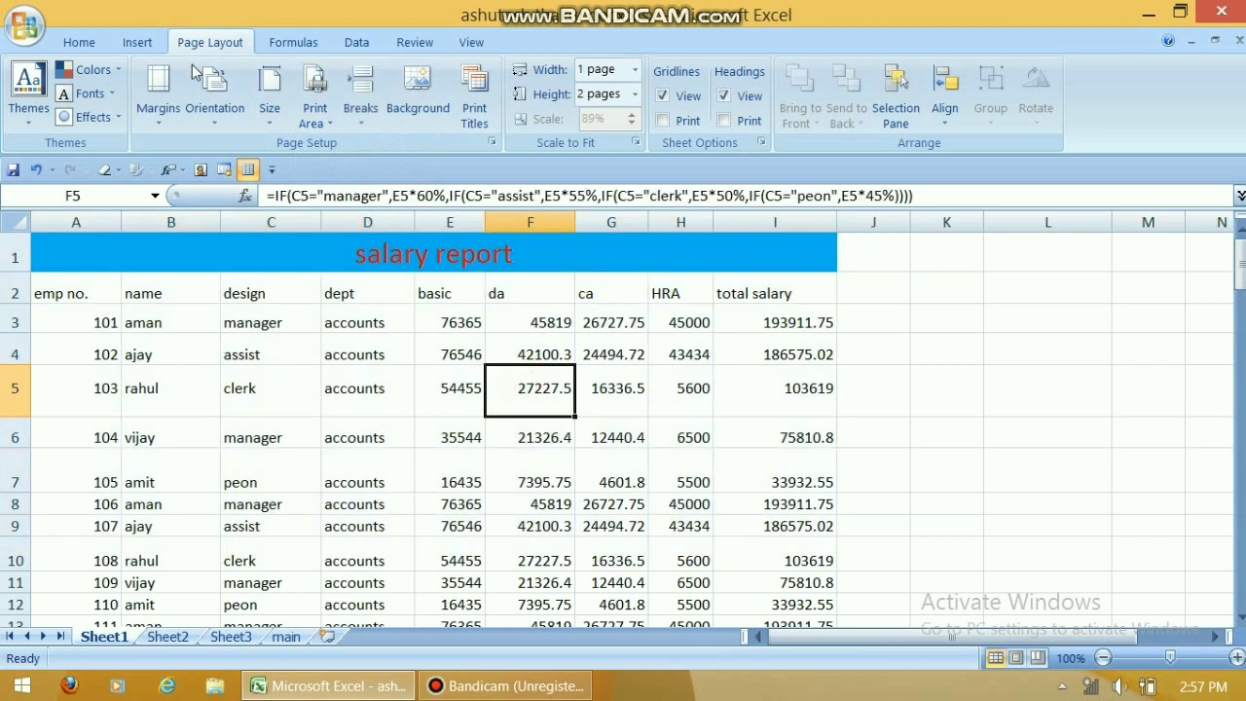
Check the restricted print area in print preview, zooming in and back out, and close the preview
click(31, 29)
mouse_move(73, 272)
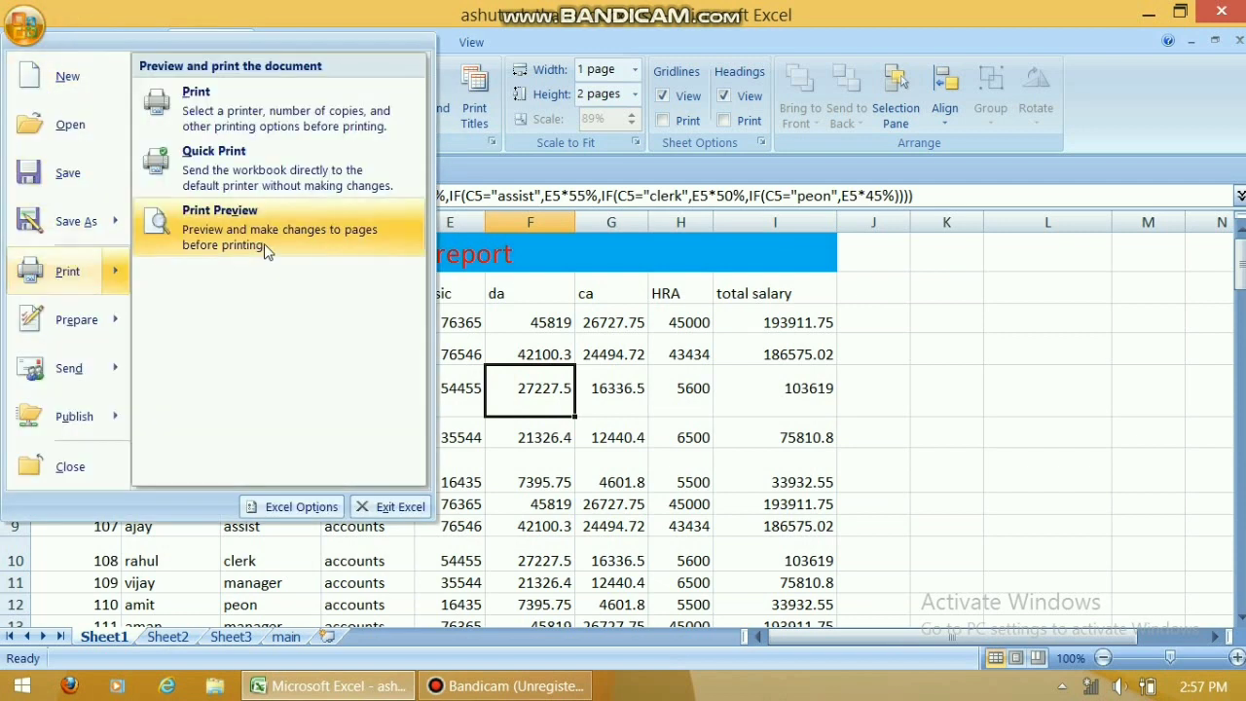
click(263, 243)
click(646, 270)
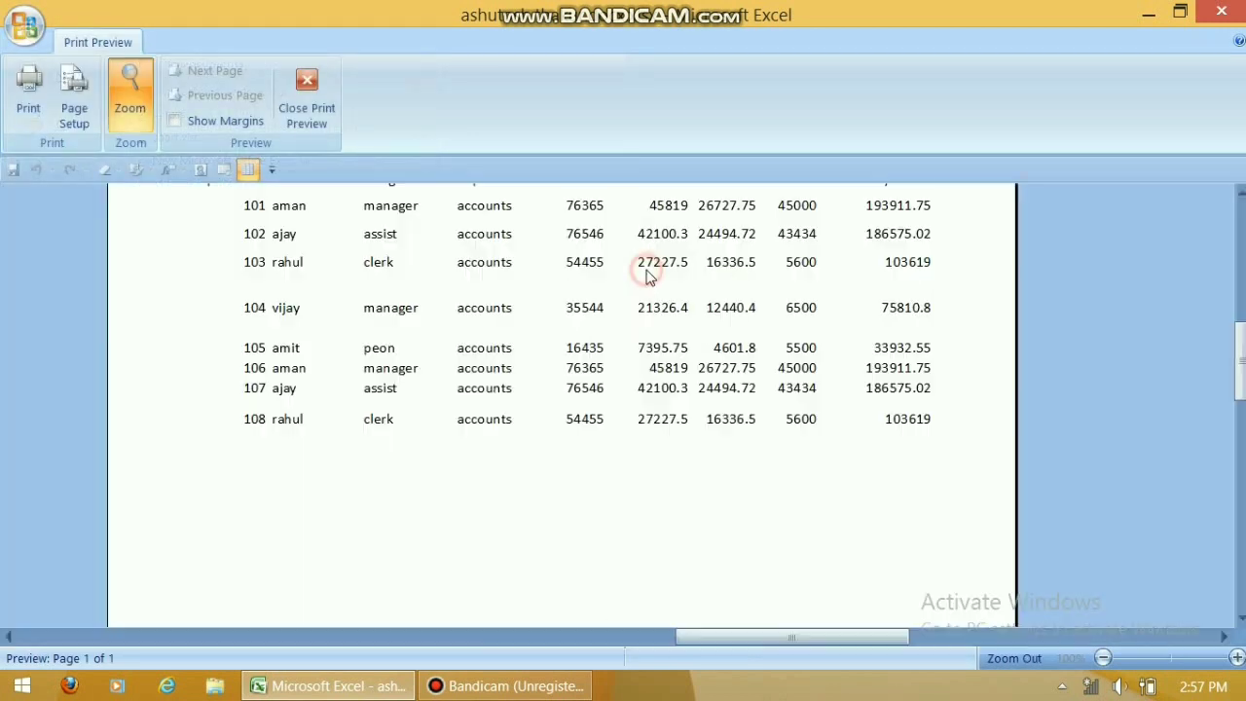
click(646, 268)
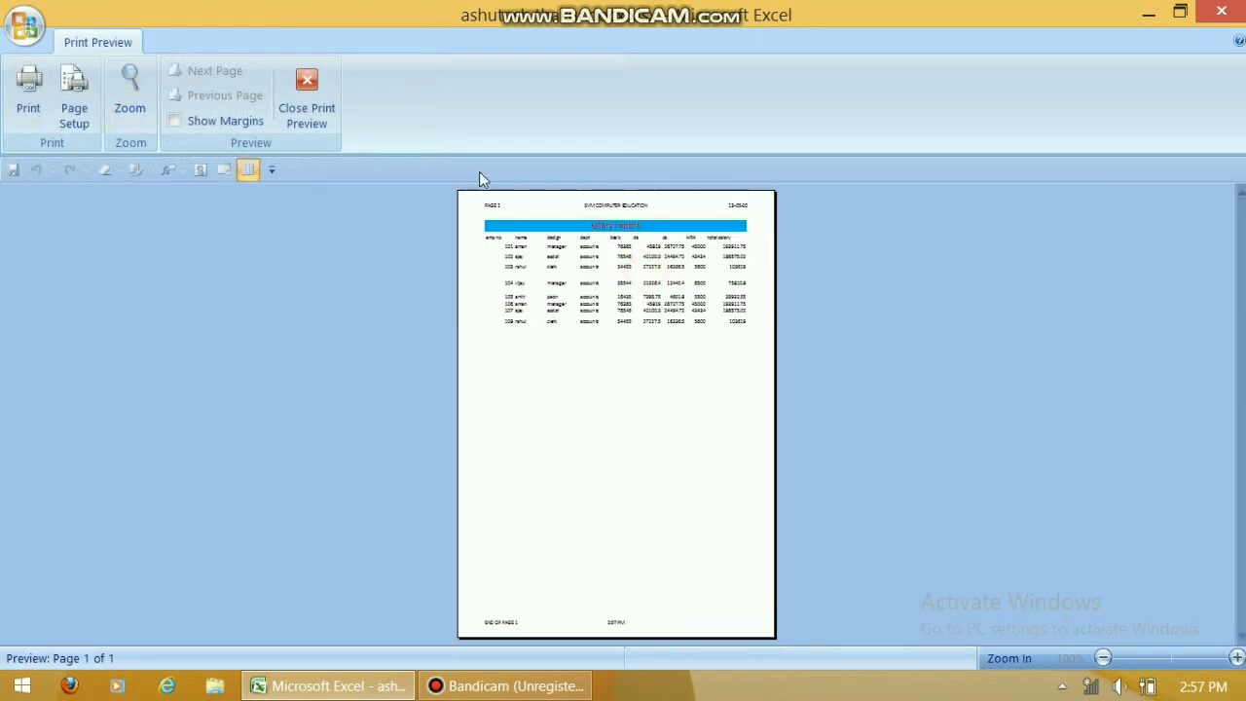
click(325, 128)
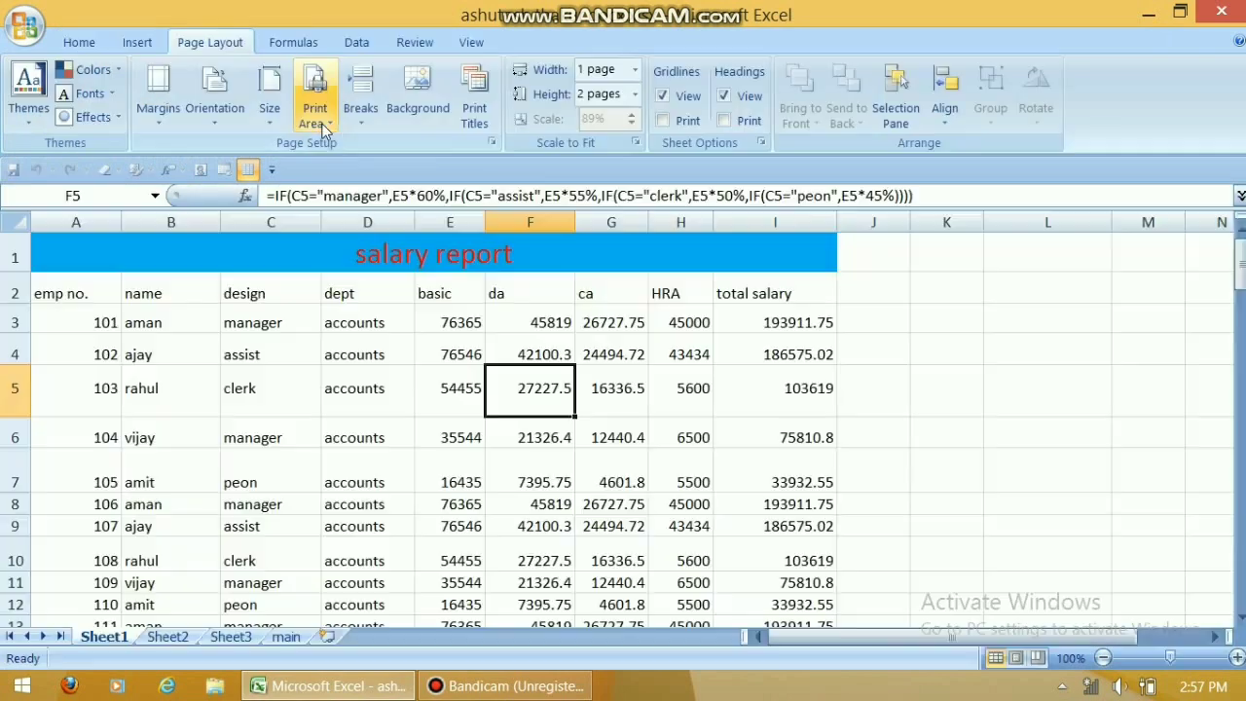
Clear the worksheet's print area
click(399, 409)
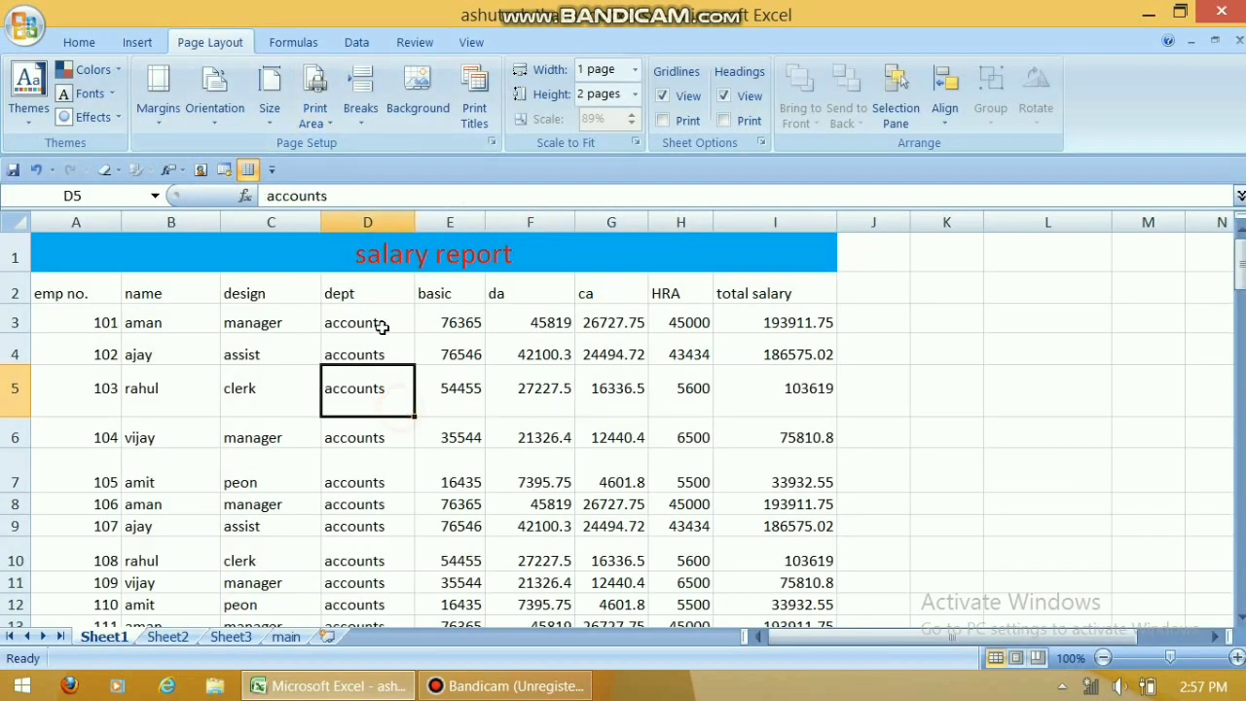
click(315, 115)
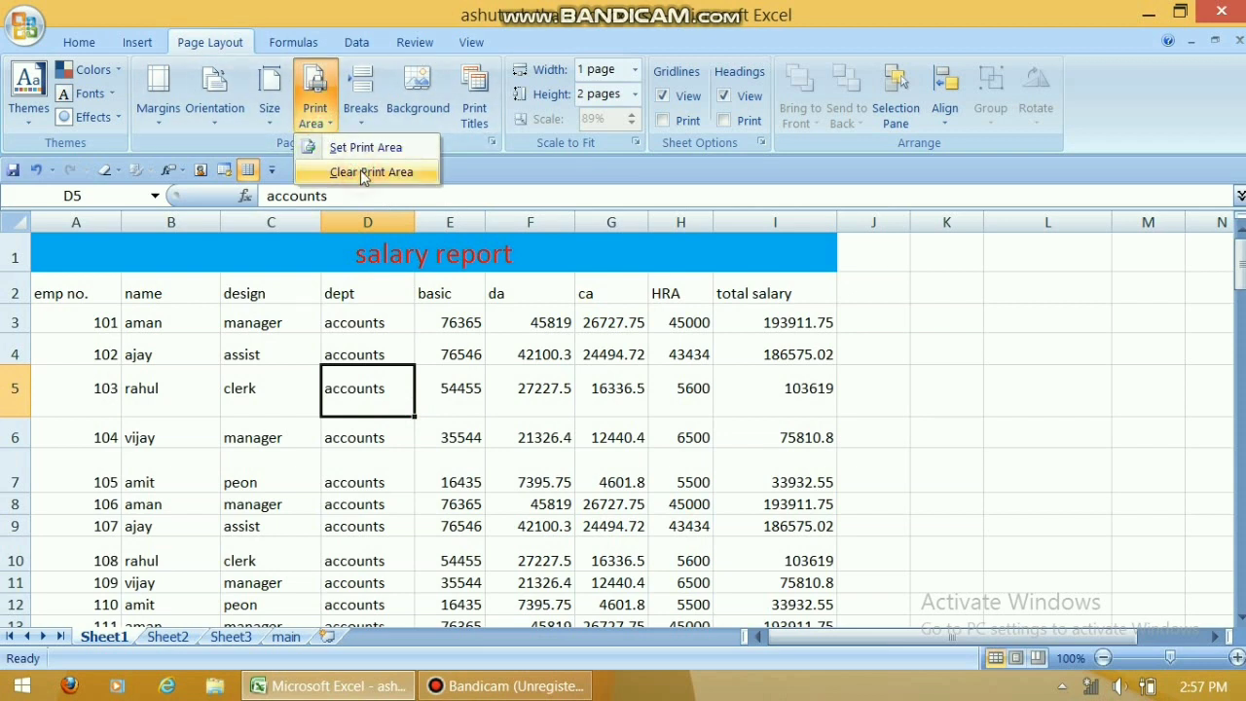
click(362, 172)
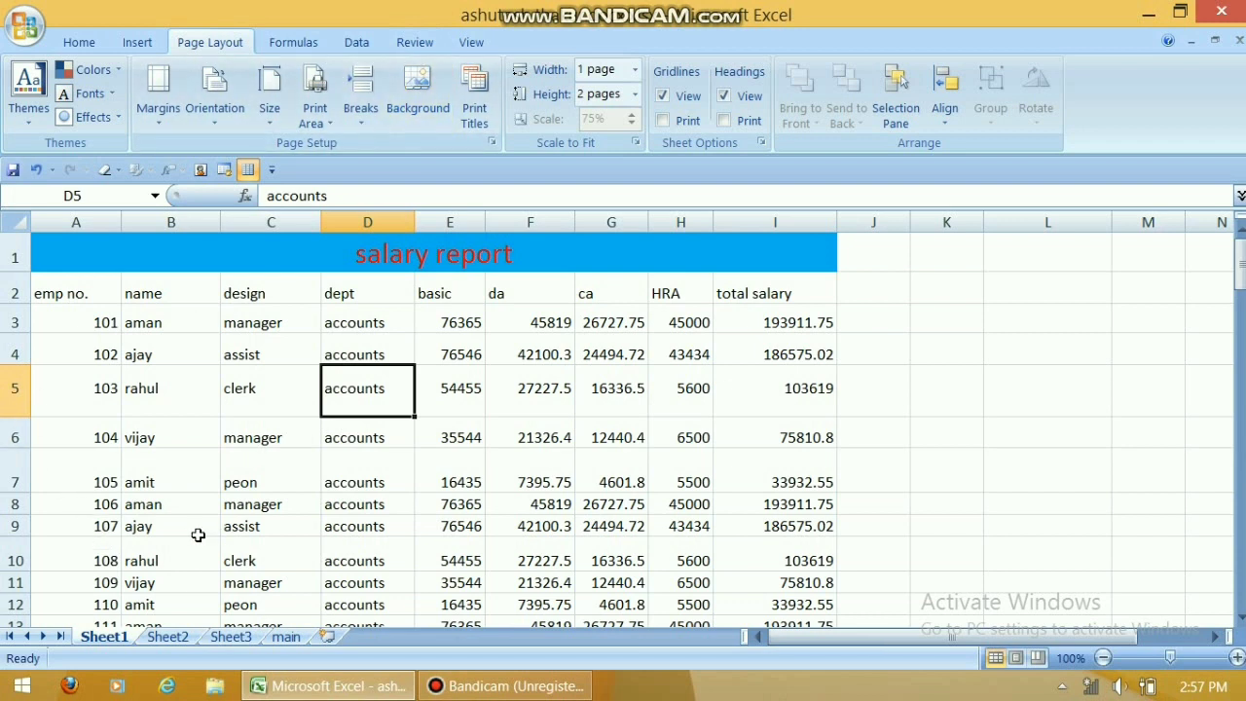
Insert page breaks above rows 8, 13 and 18, at employees 106, 111 and 116
click(103, 502)
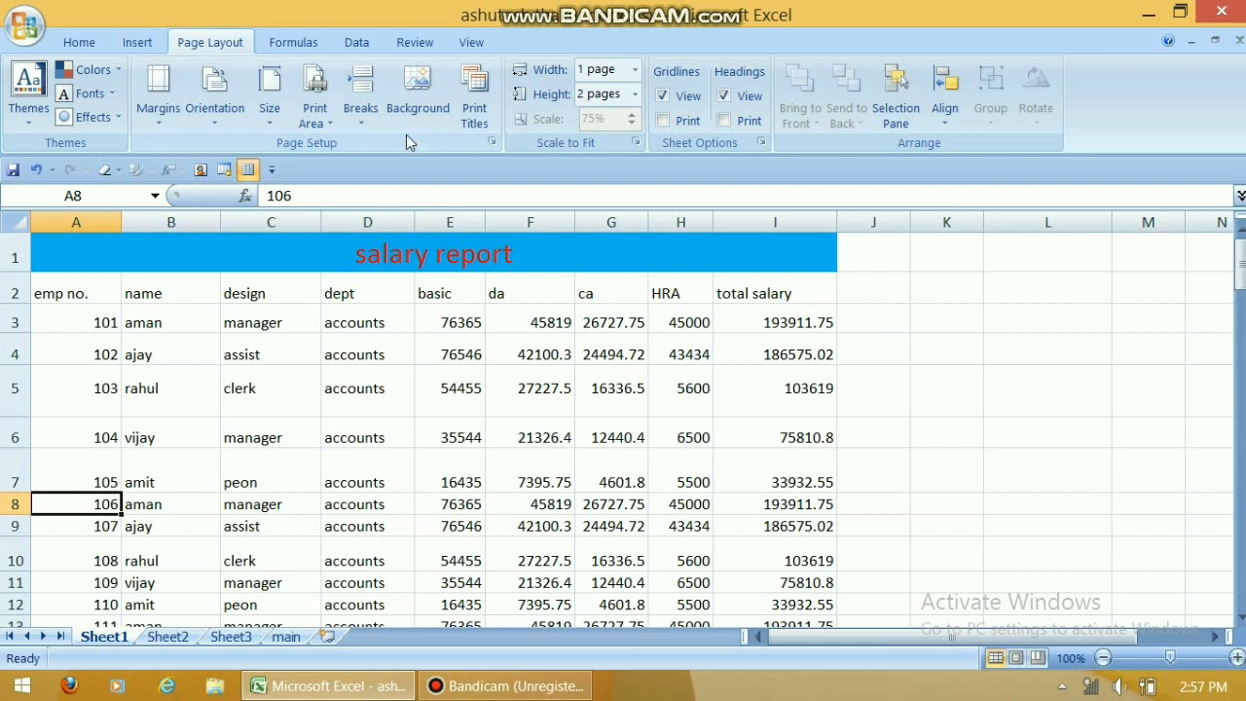
click(366, 119)
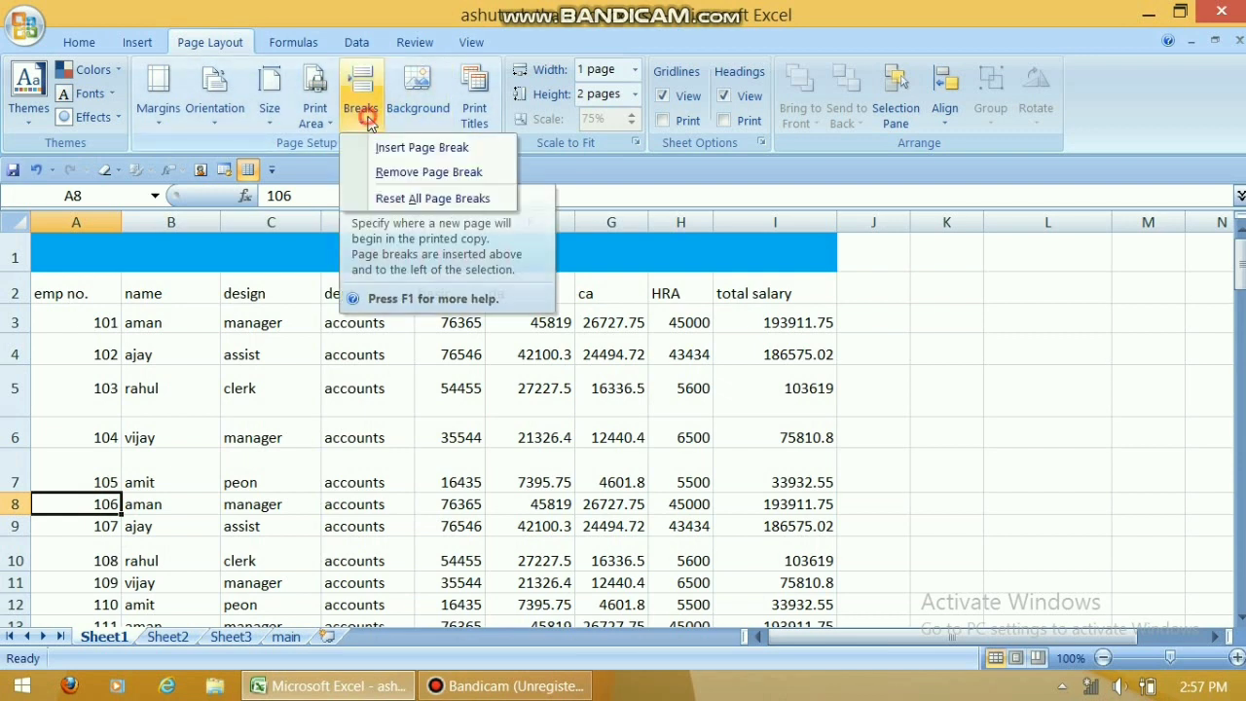
click(409, 148)
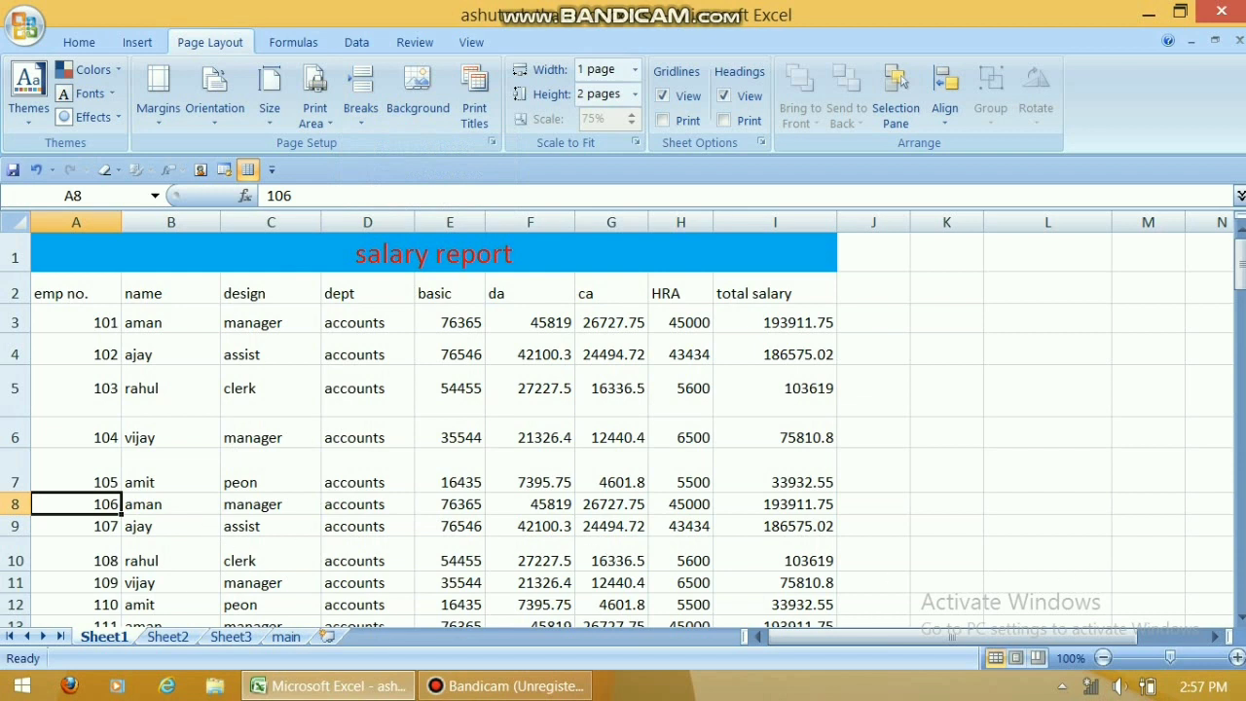
click(95, 623)
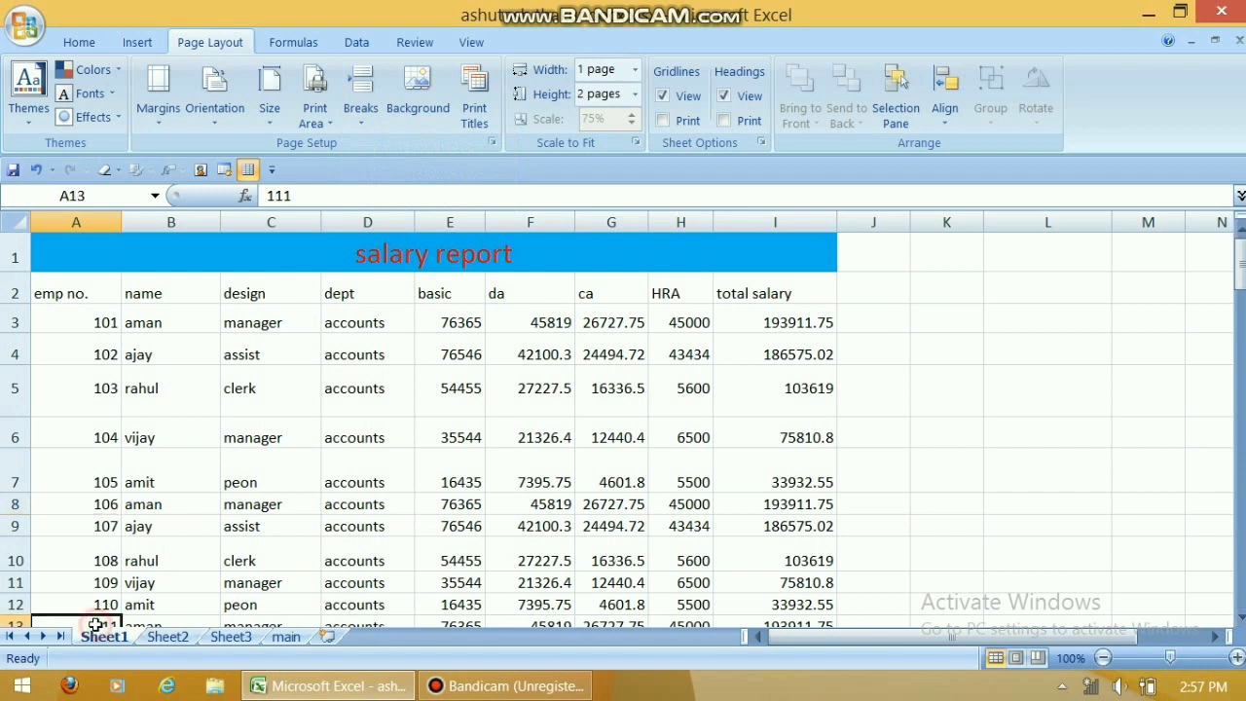
click(362, 109)
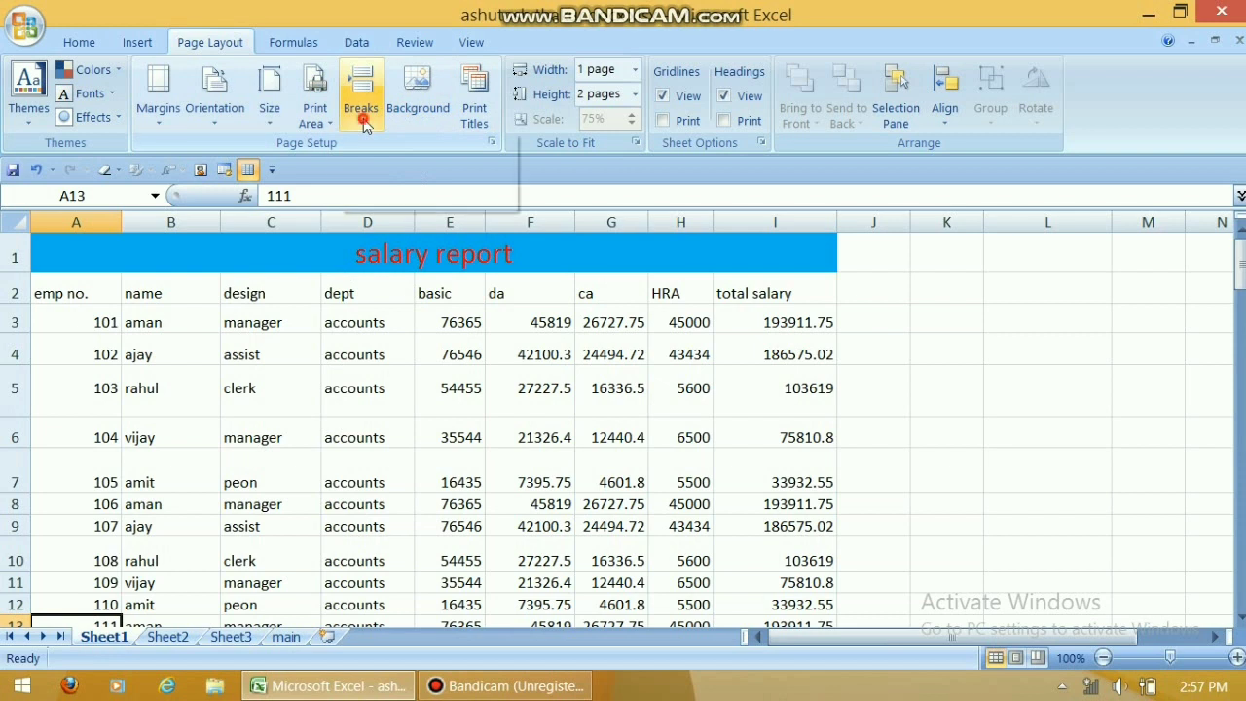
click(422, 147)
scroll(1026, 360, down, 2)
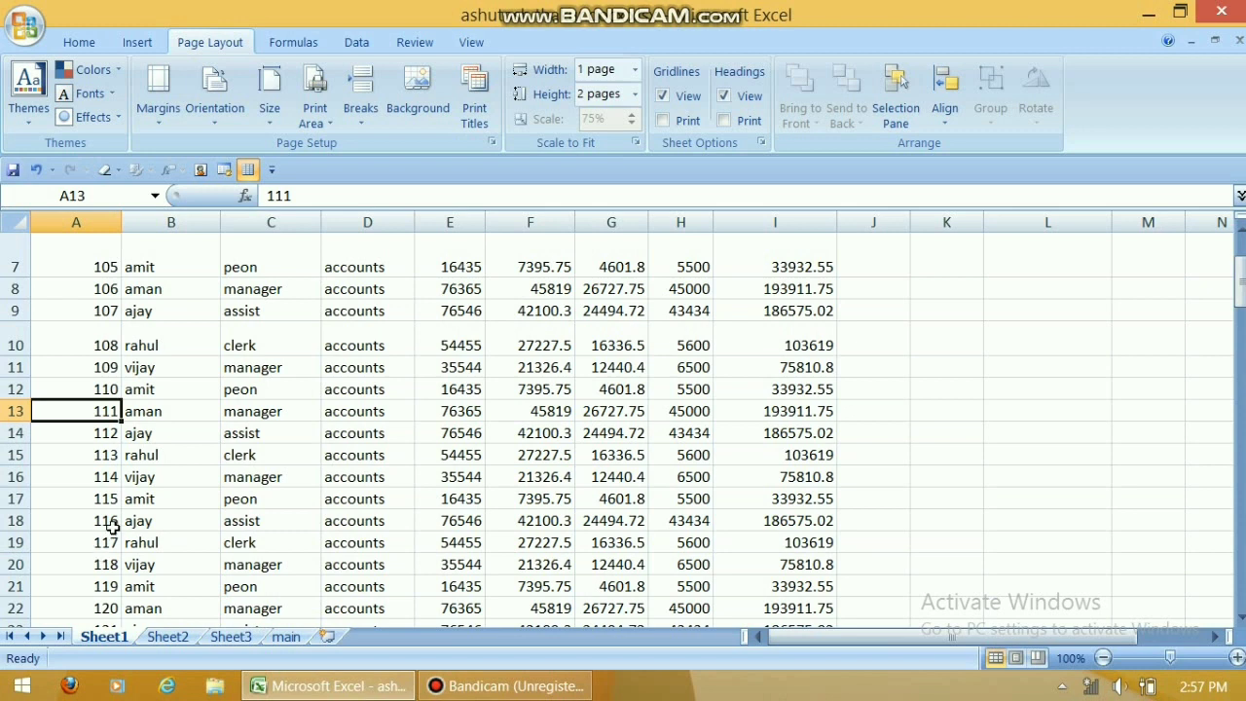
click(113, 526)
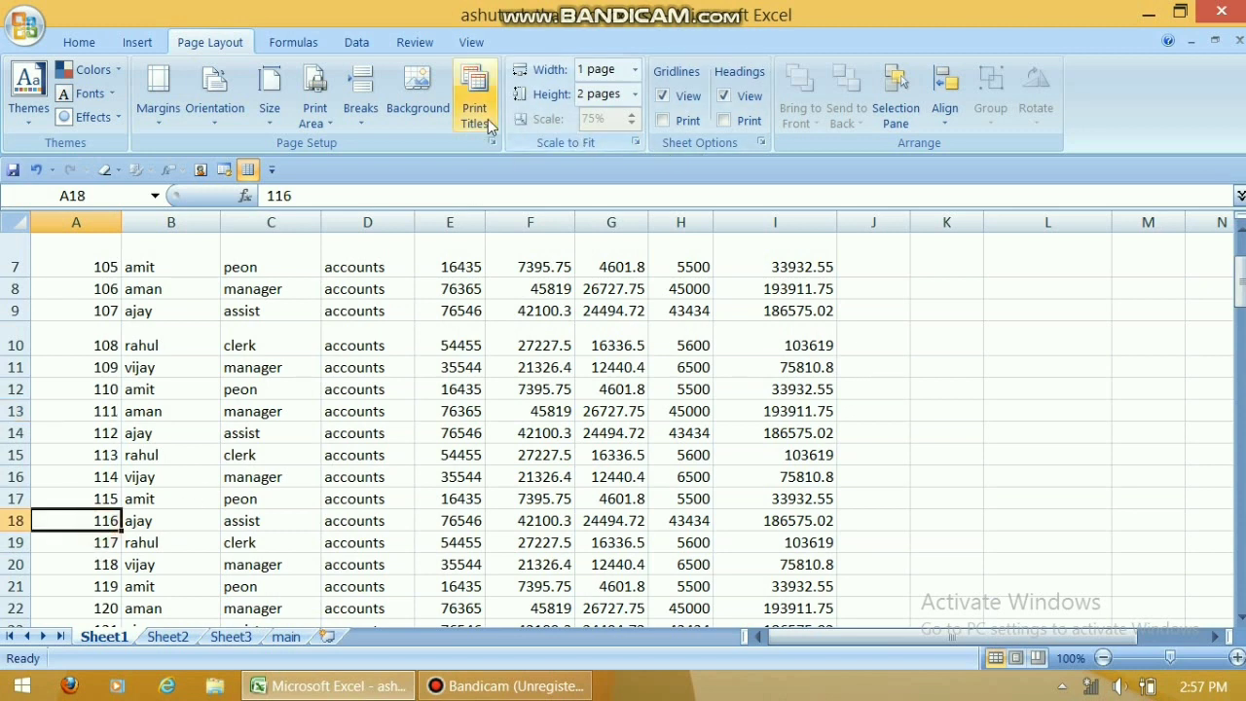
click(362, 109)
click(413, 149)
click(288, 352)
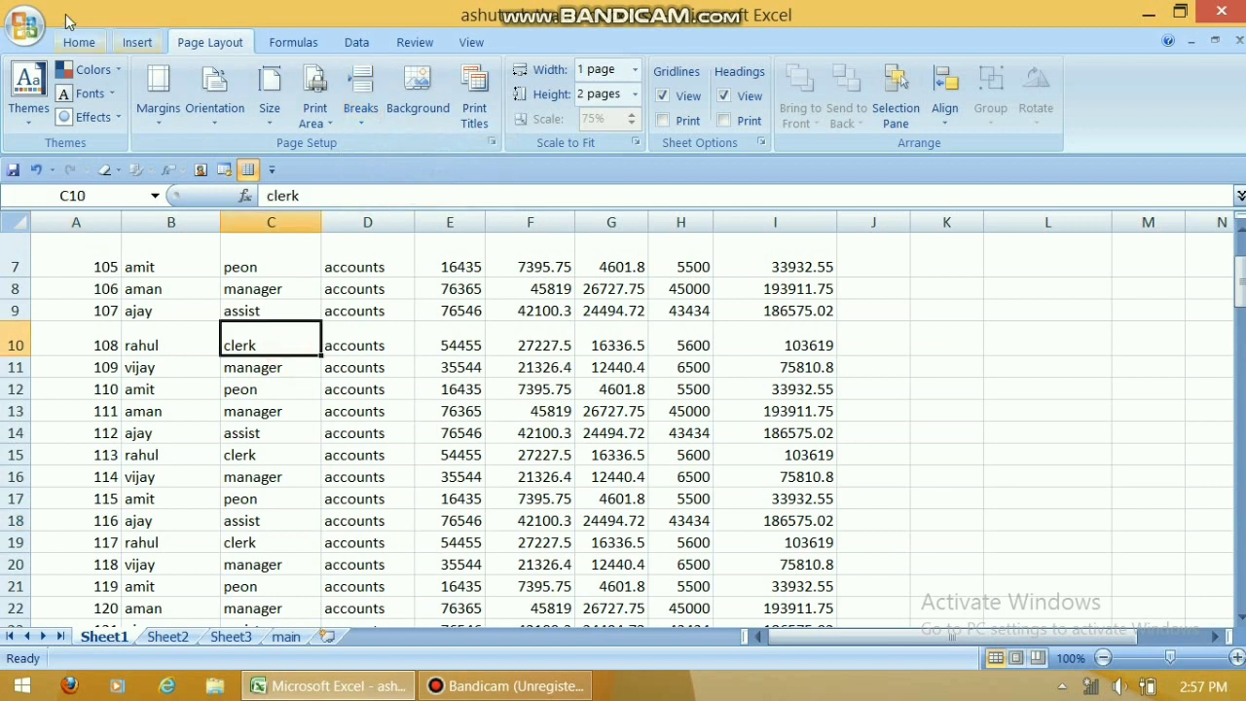
Check how the salary report is paginated in print preview and return to the worksheet
click(25, 27)
mouse_move(78, 292)
click(177, 237)
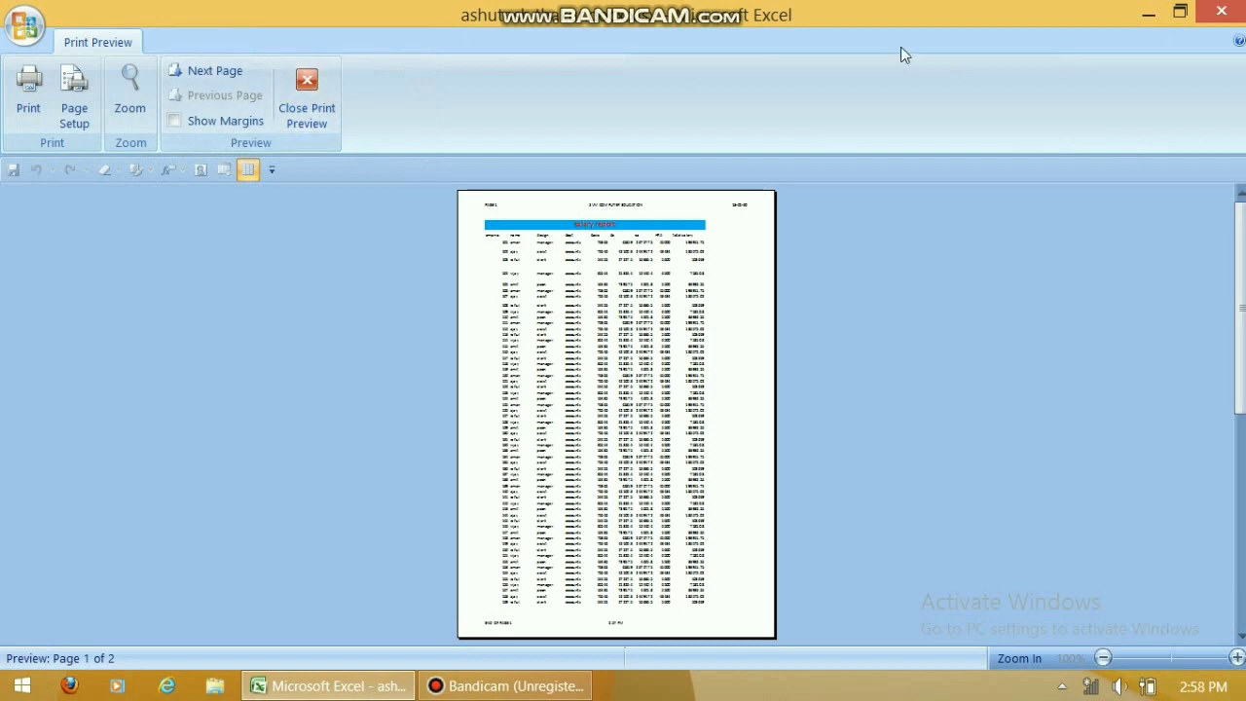
click(307, 98)
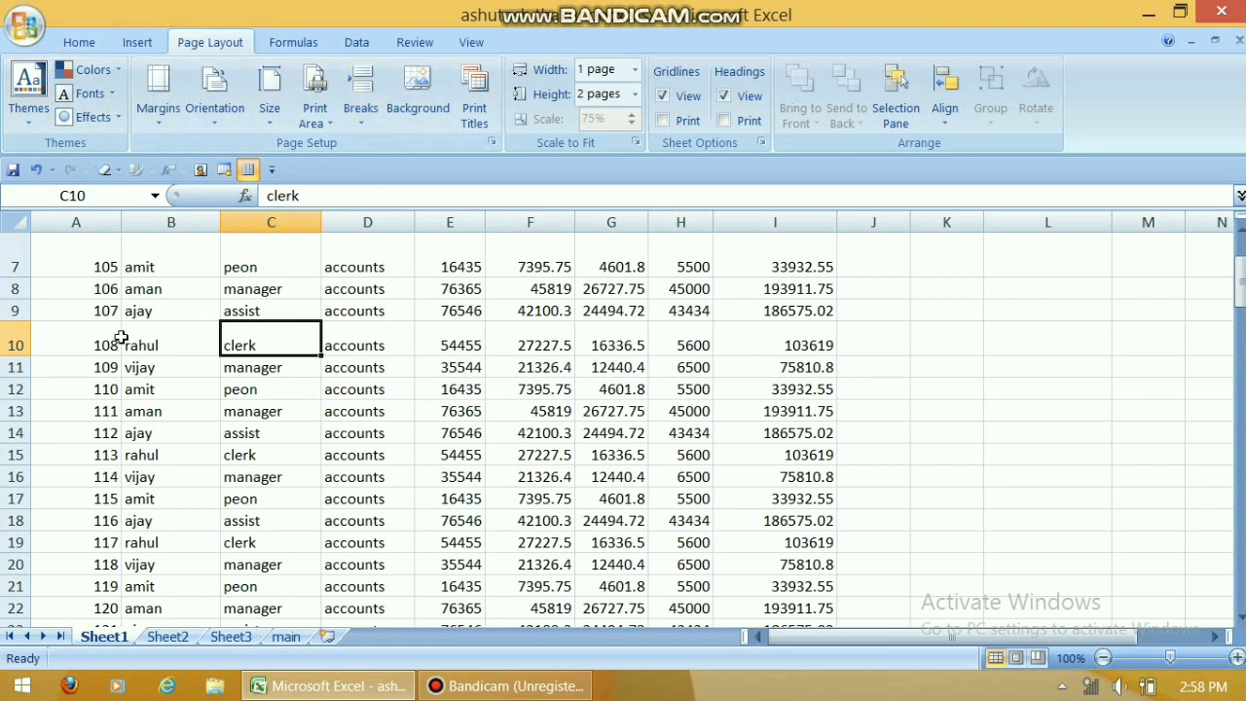
Insert a page break above row 10, at employee 108, and check the result in print preview
click(91, 338)
click(360, 102)
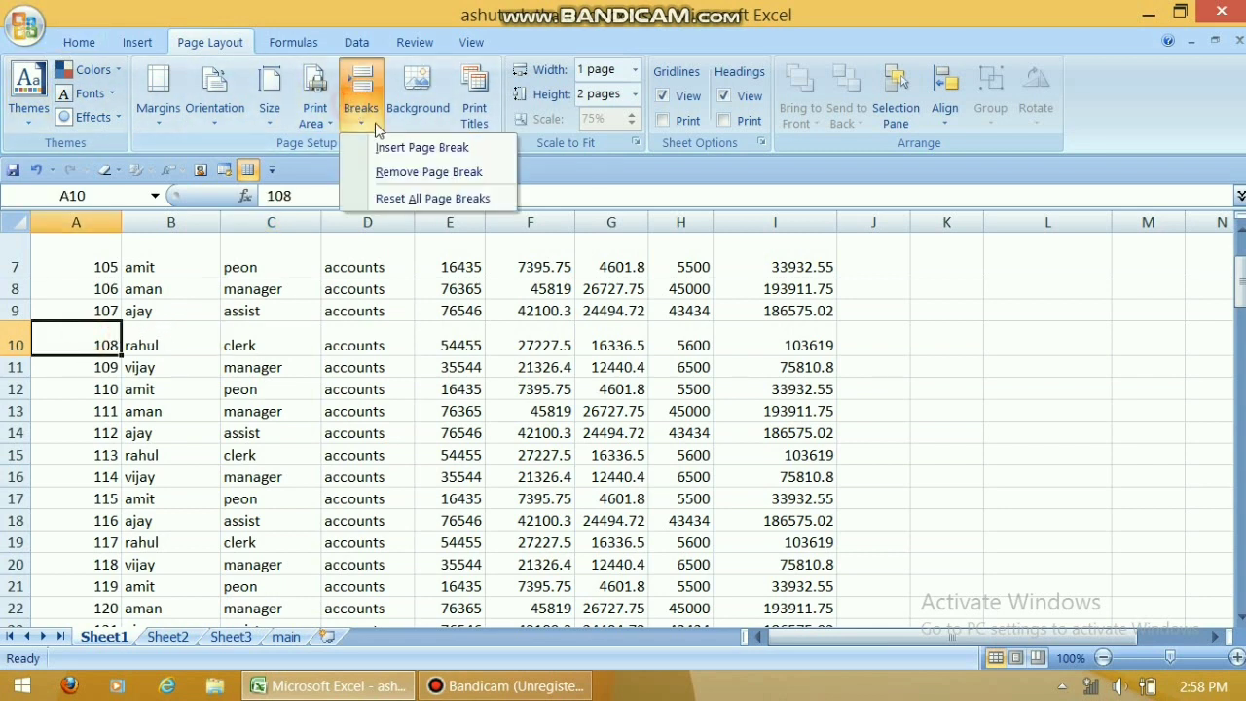
click(414, 147)
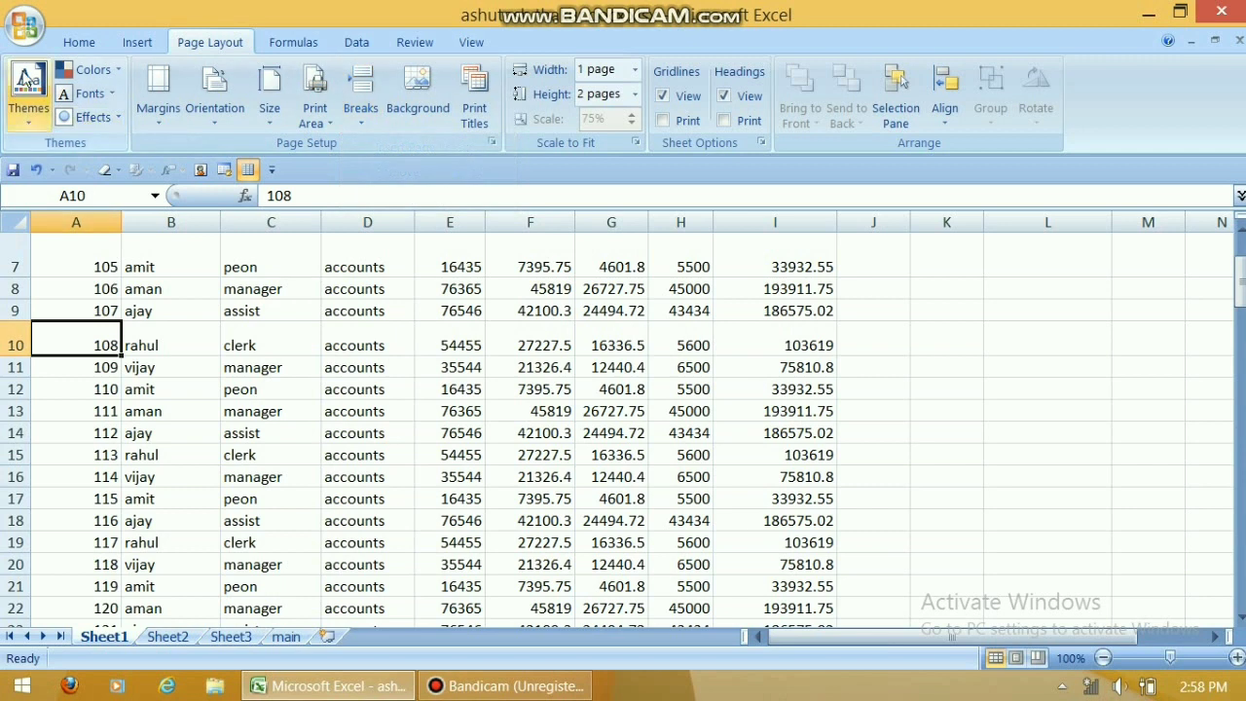
click(27, 39)
mouse_move(97, 270)
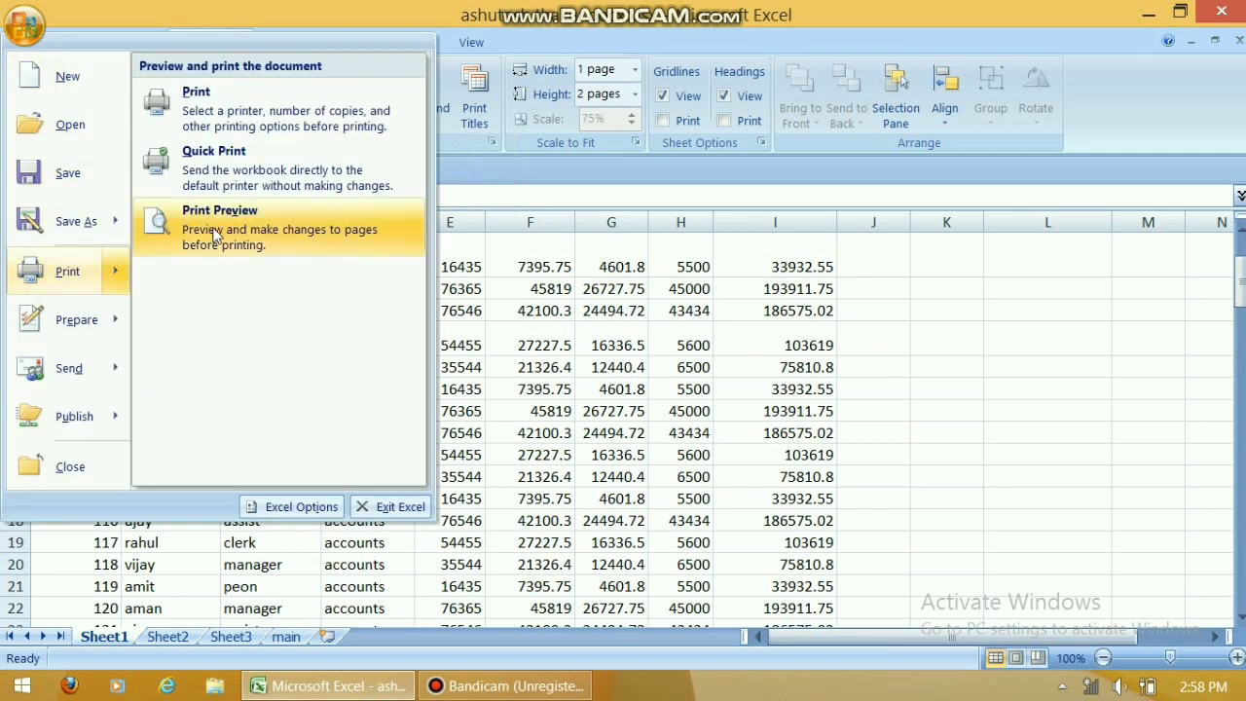
click(228, 231)
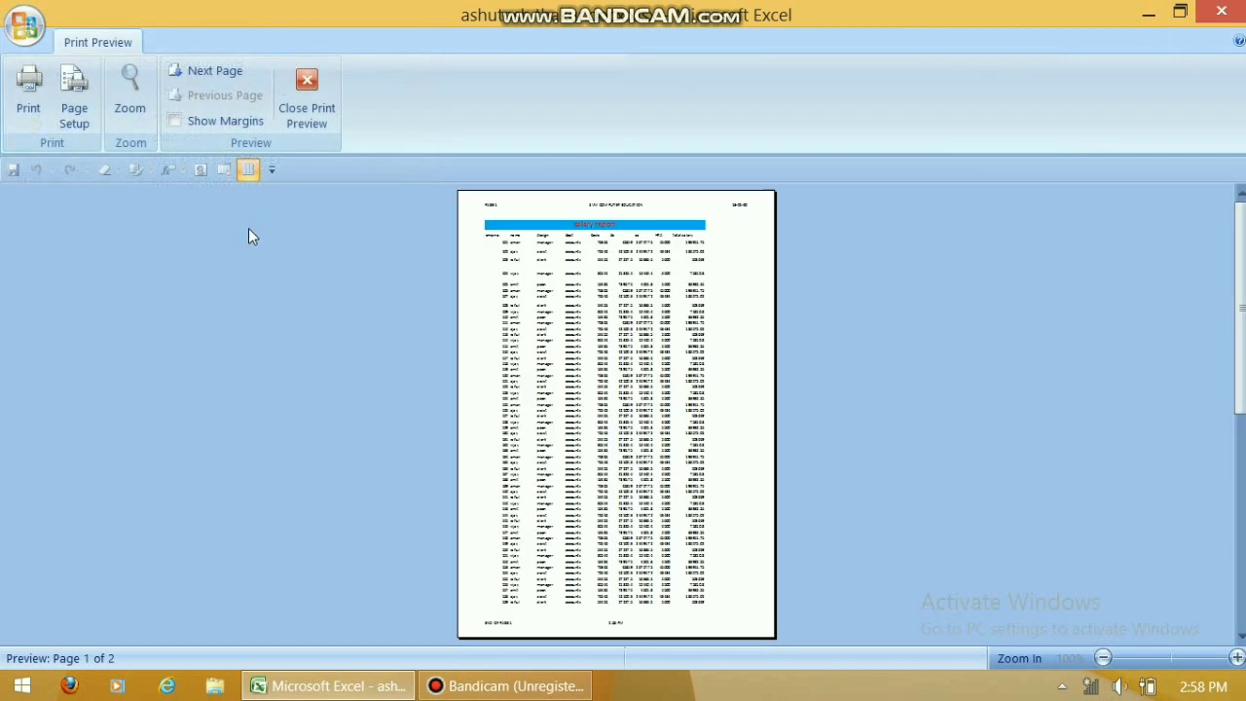
Check the second page in print preview, close it, and set the scale-to-fit width and height to Automatic
click(234, 73)
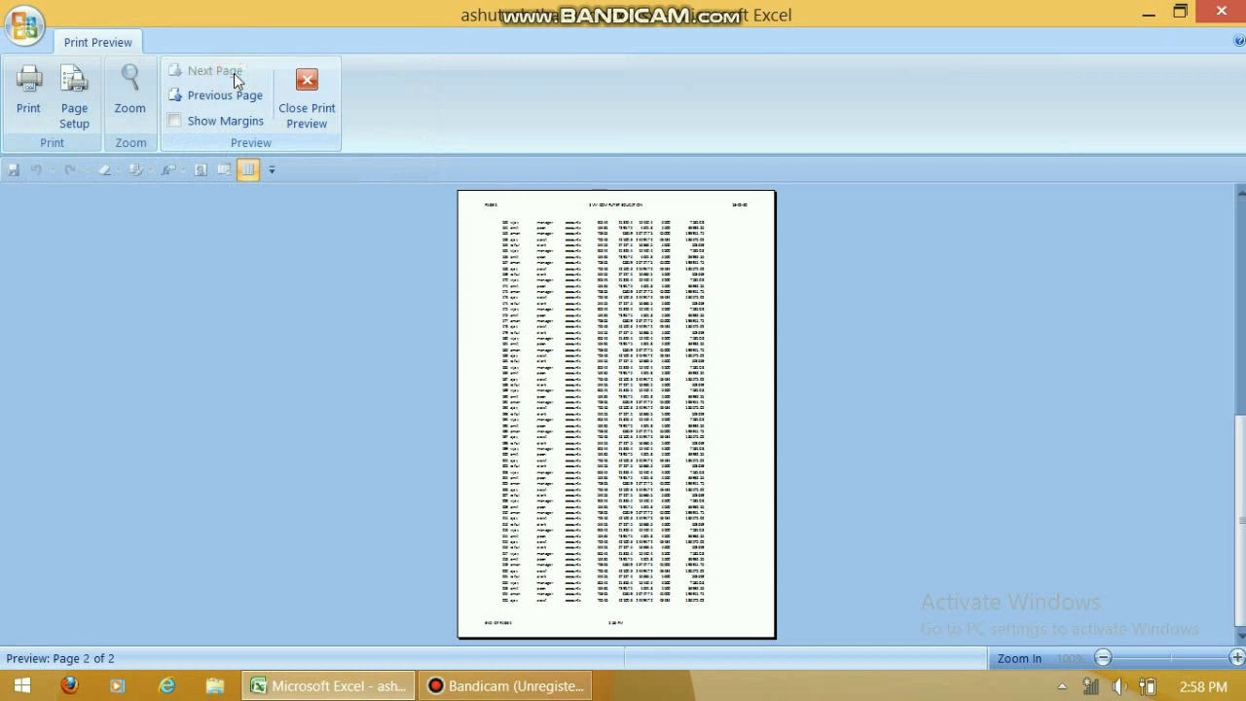
click(327, 100)
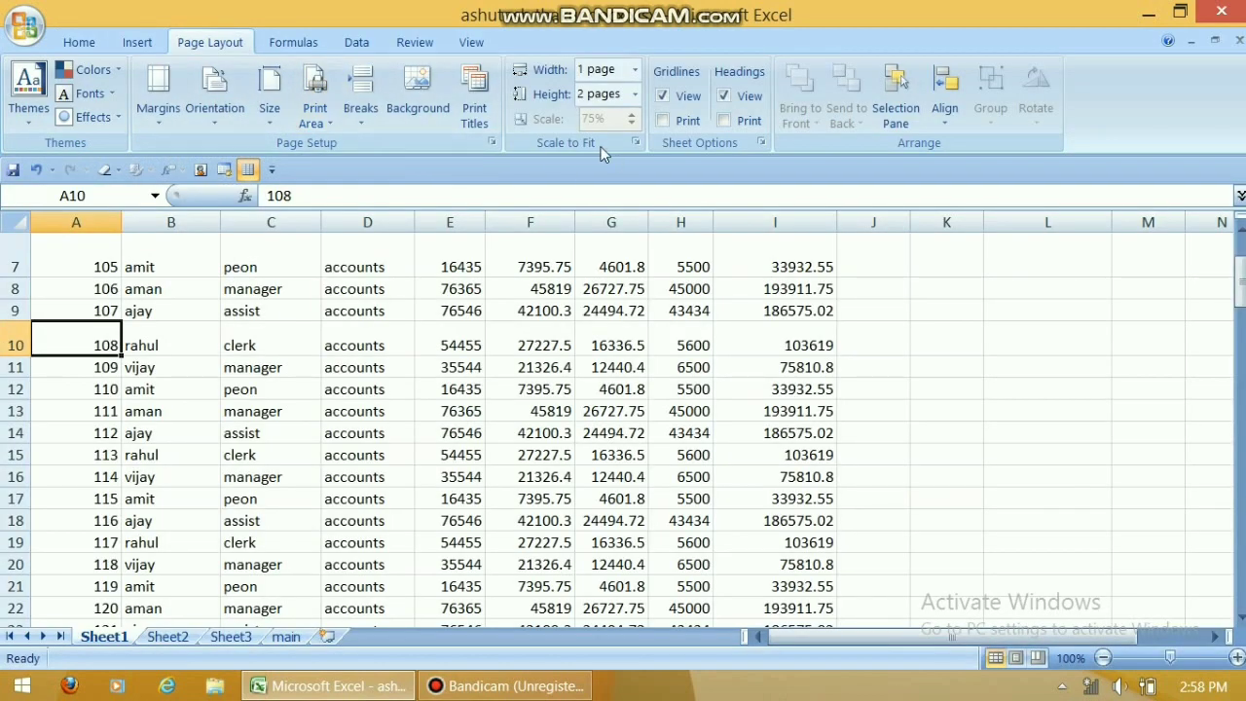
click(633, 70)
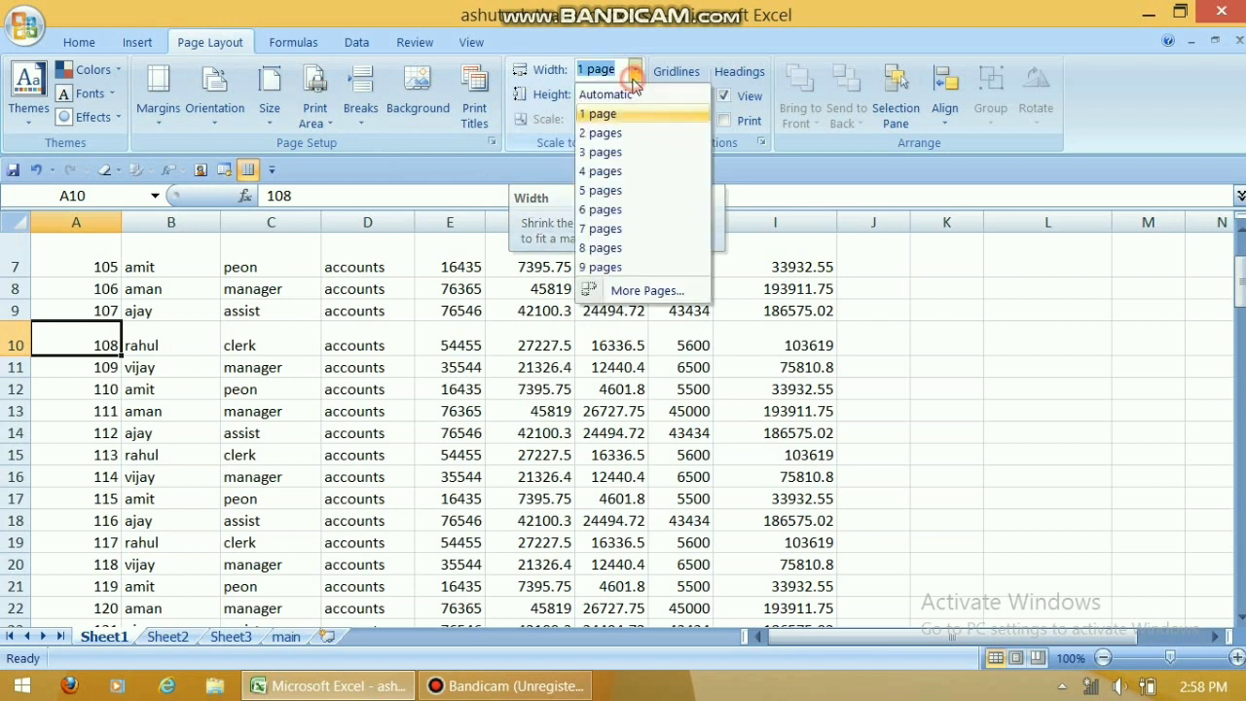
click(616, 95)
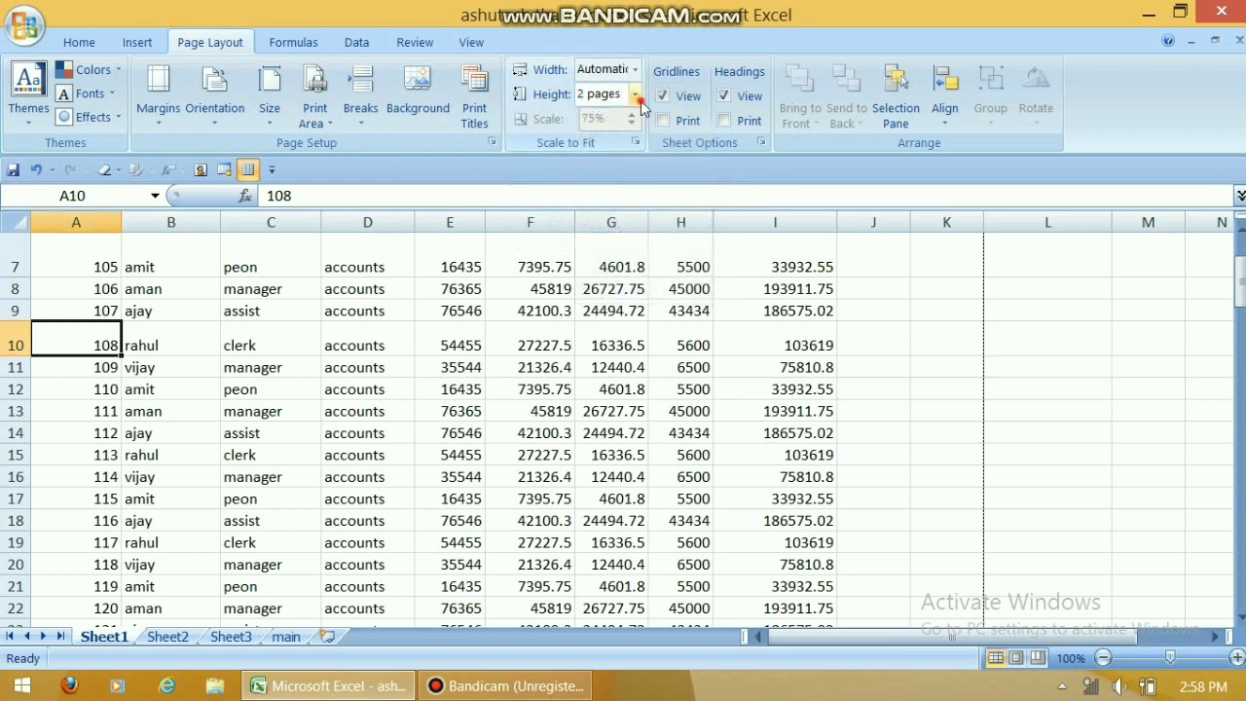
click(638, 96)
click(617, 116)
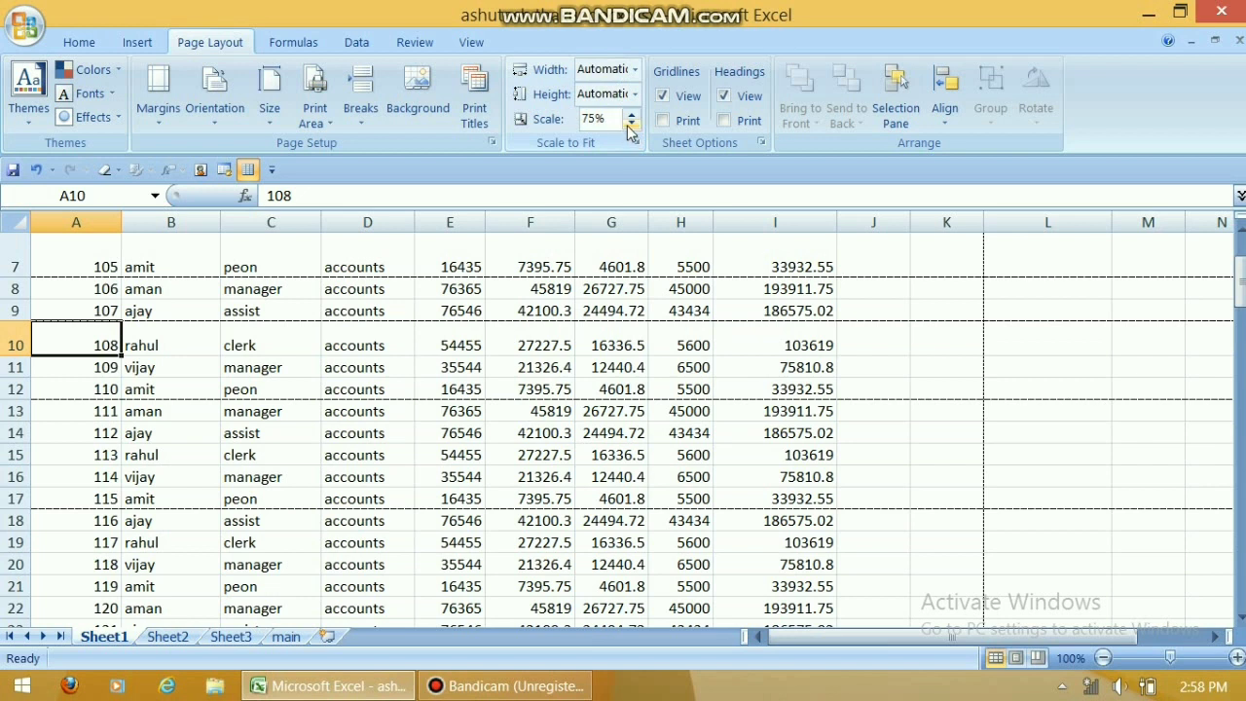
Set the worksheet's print scale to 100%
click(632, 113)
click(632, 113)
click(632, 114)
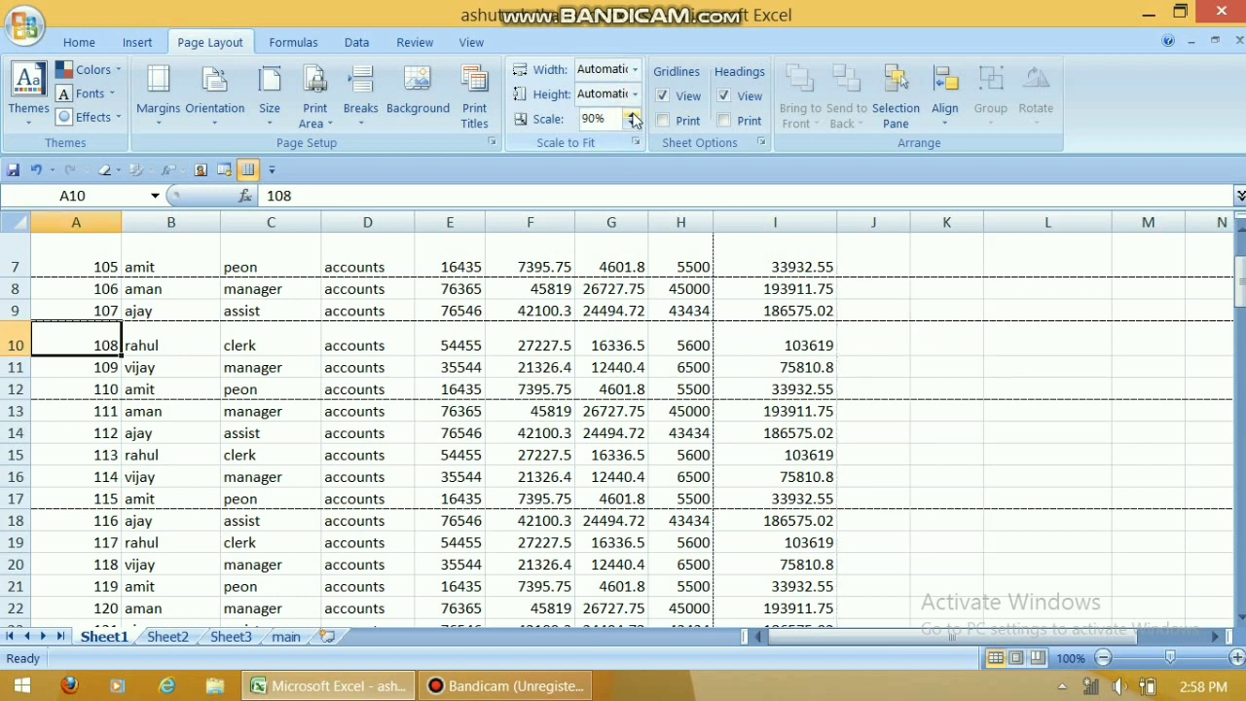
click(632, 114)
click(632, 113)
Examine the first five pages of the salary report in print preview and return to the worksheet
click(32, 30)
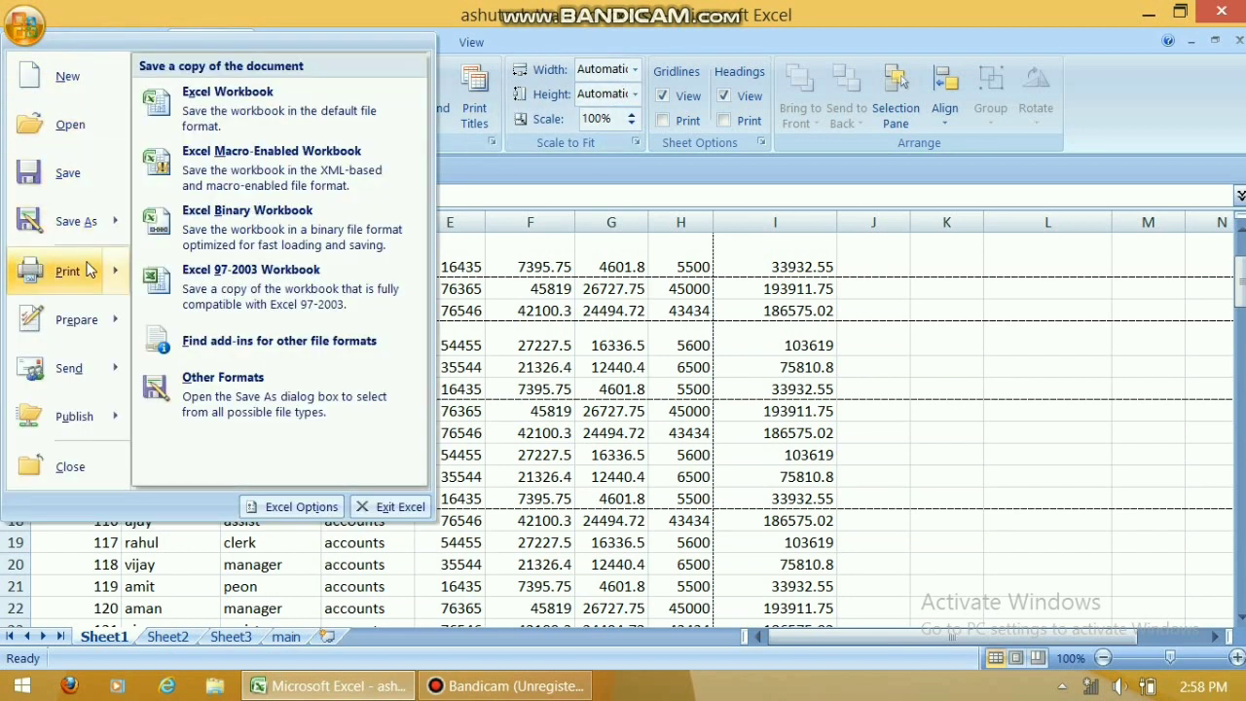
mouse_move(87, 271)
click(300, 228)
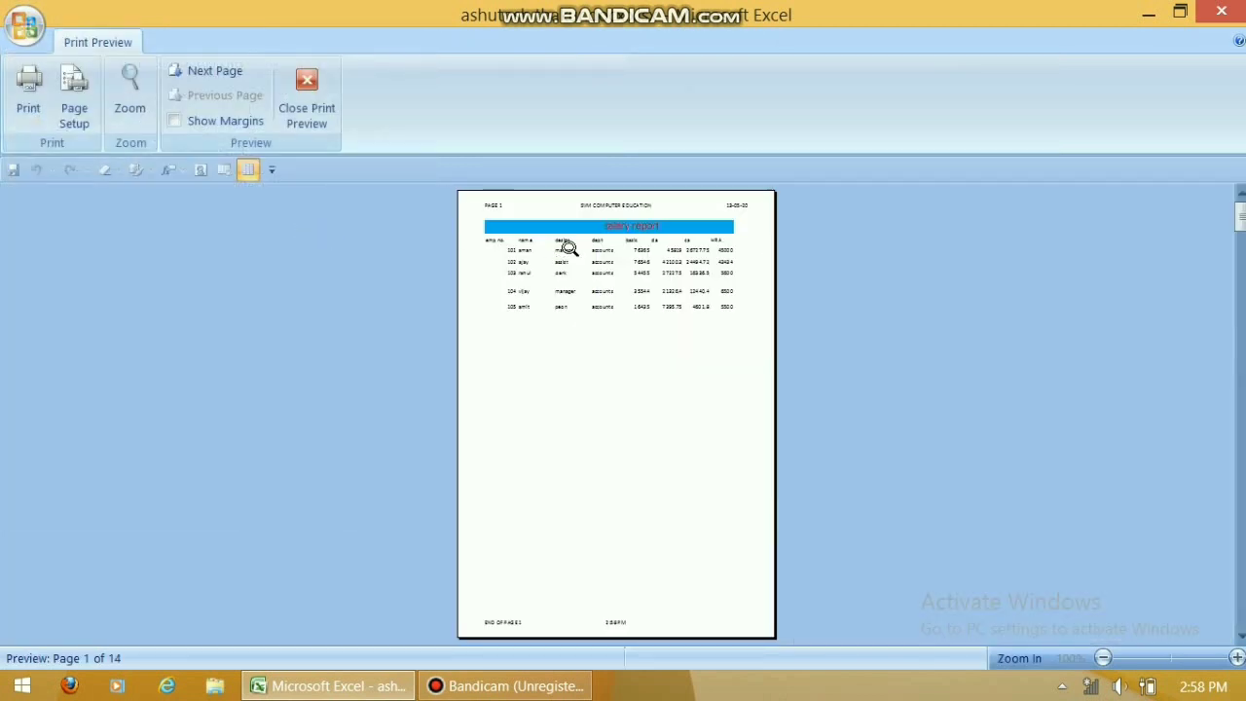
click(600, 255)
click(600, 261)
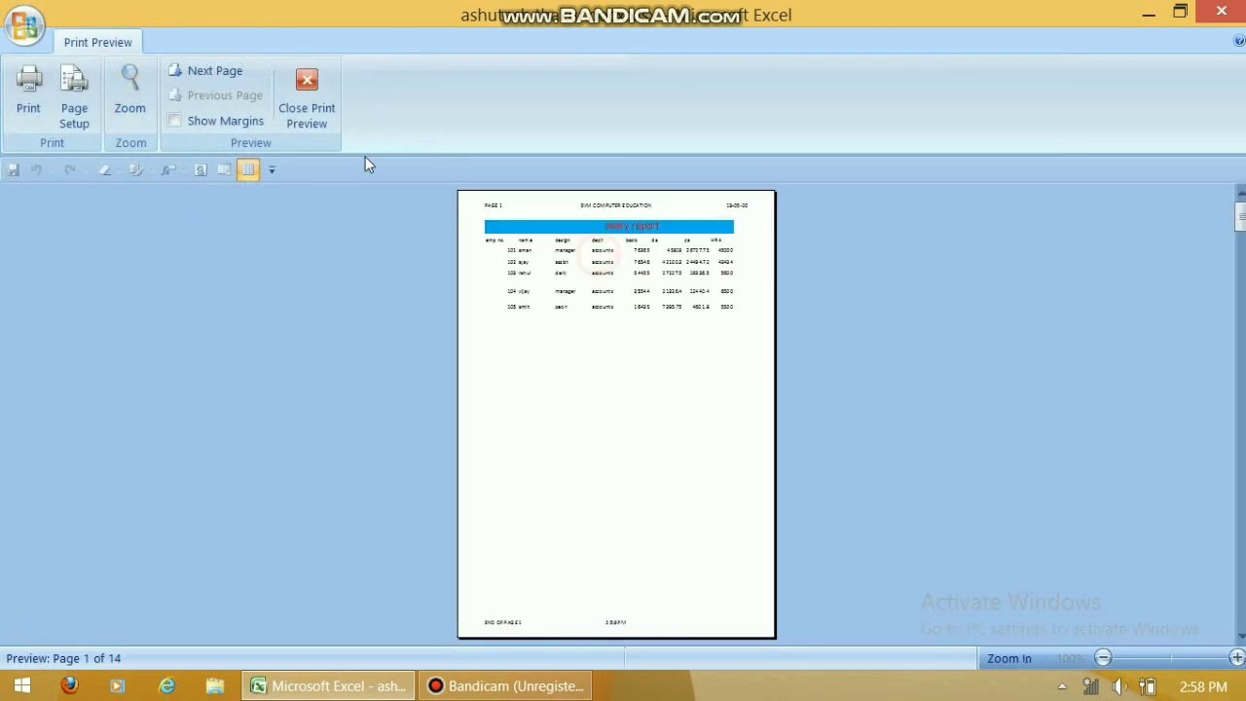
click(208, 68)
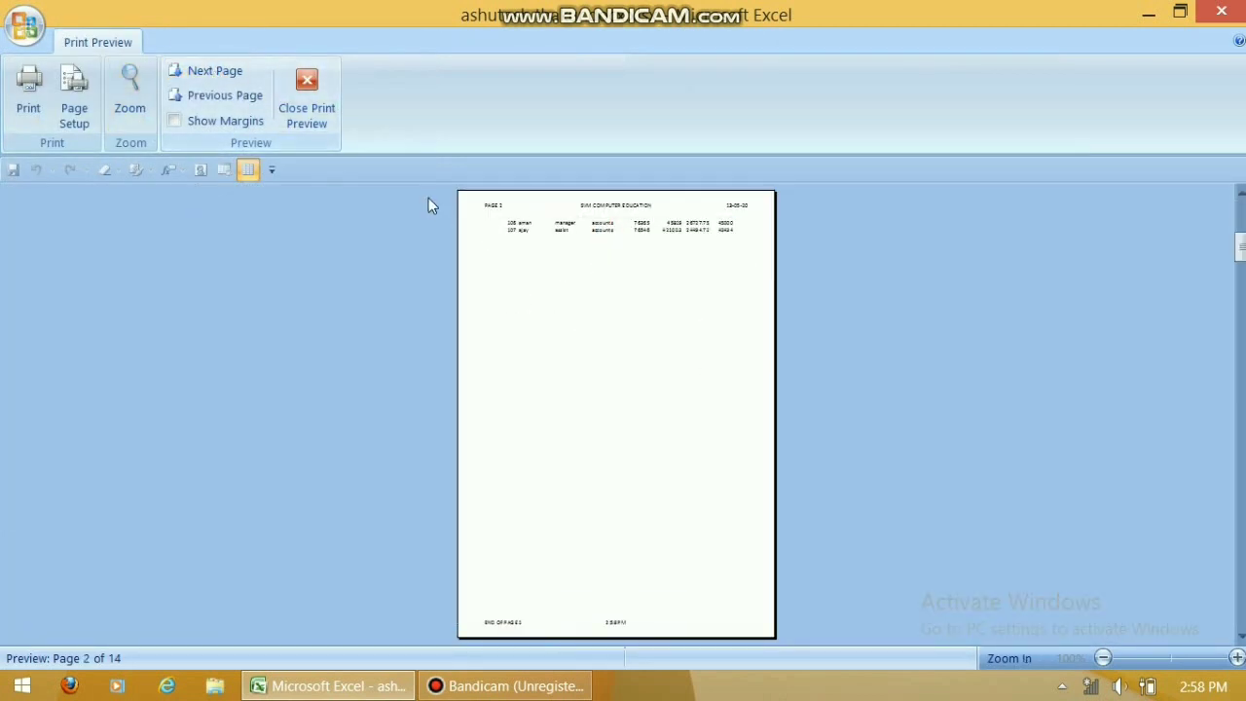
click(219, 68)
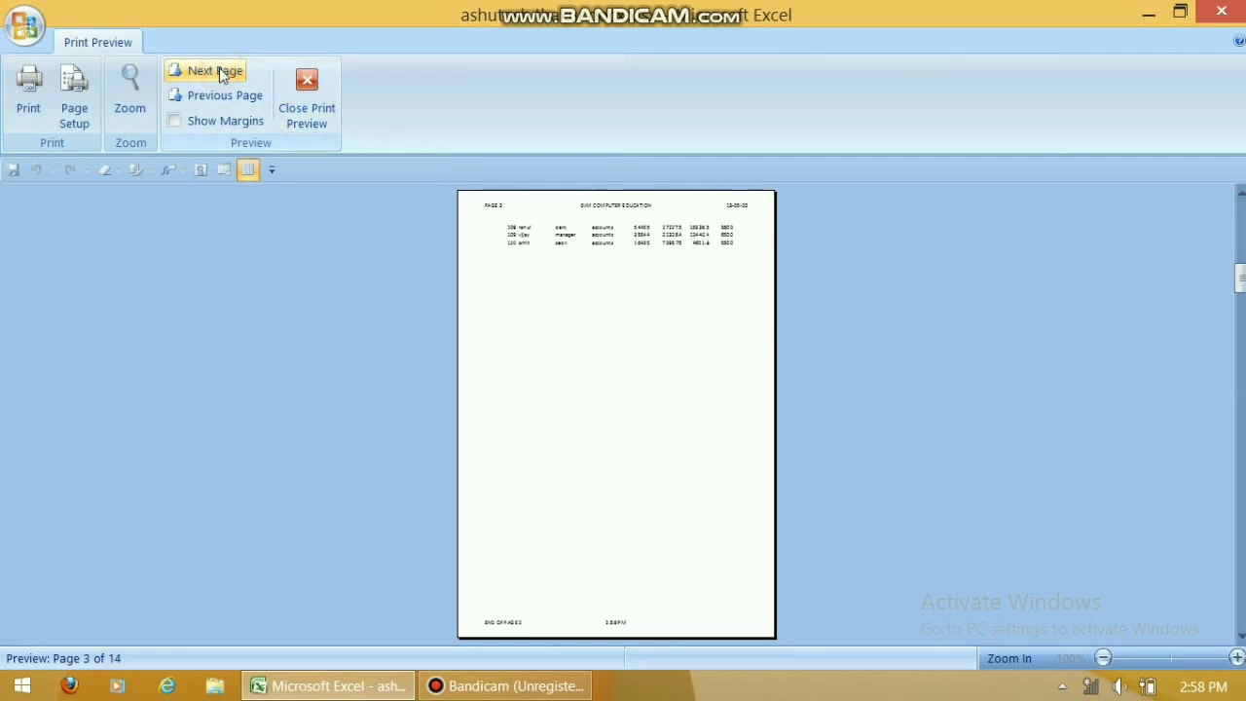
click(219, 67)
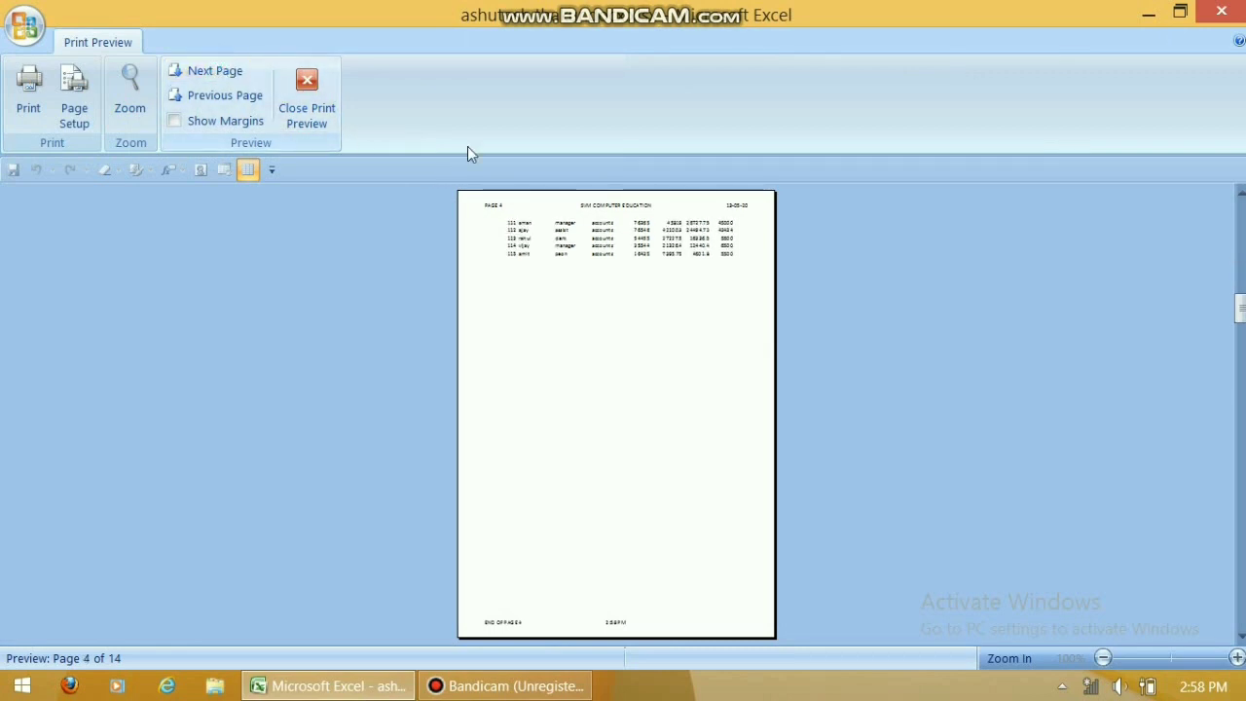
click(199, 70)
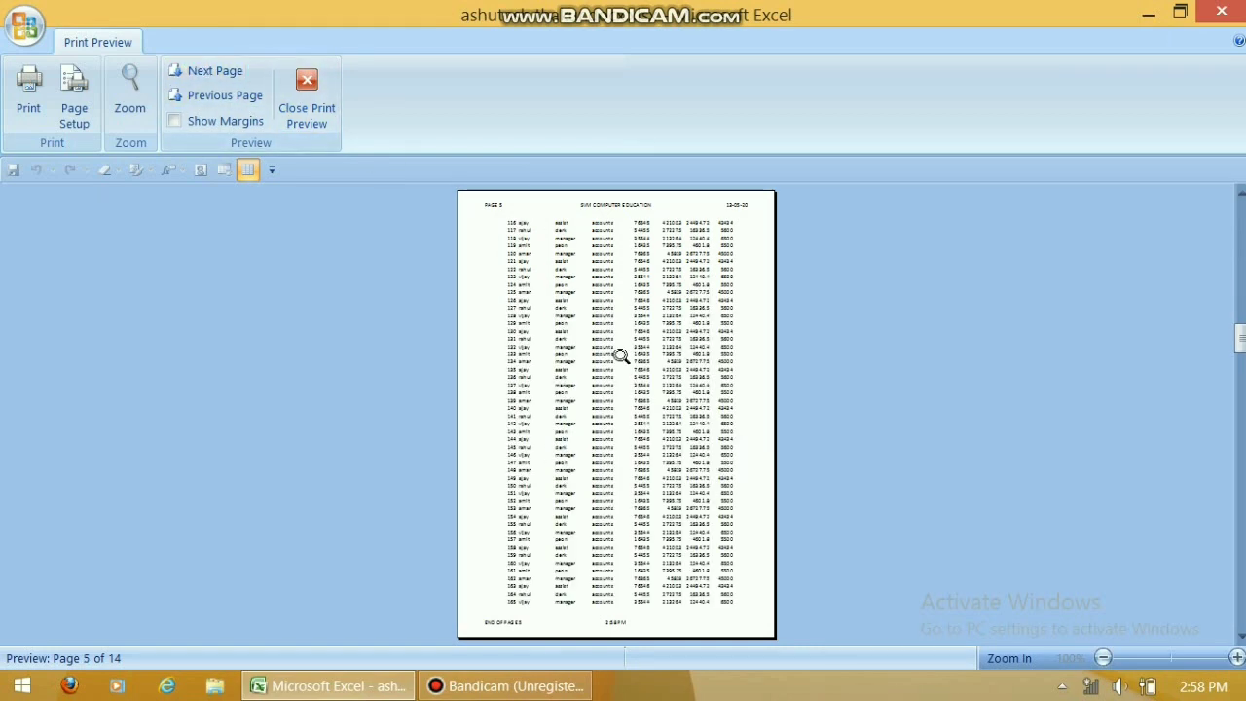
click(307, 97)
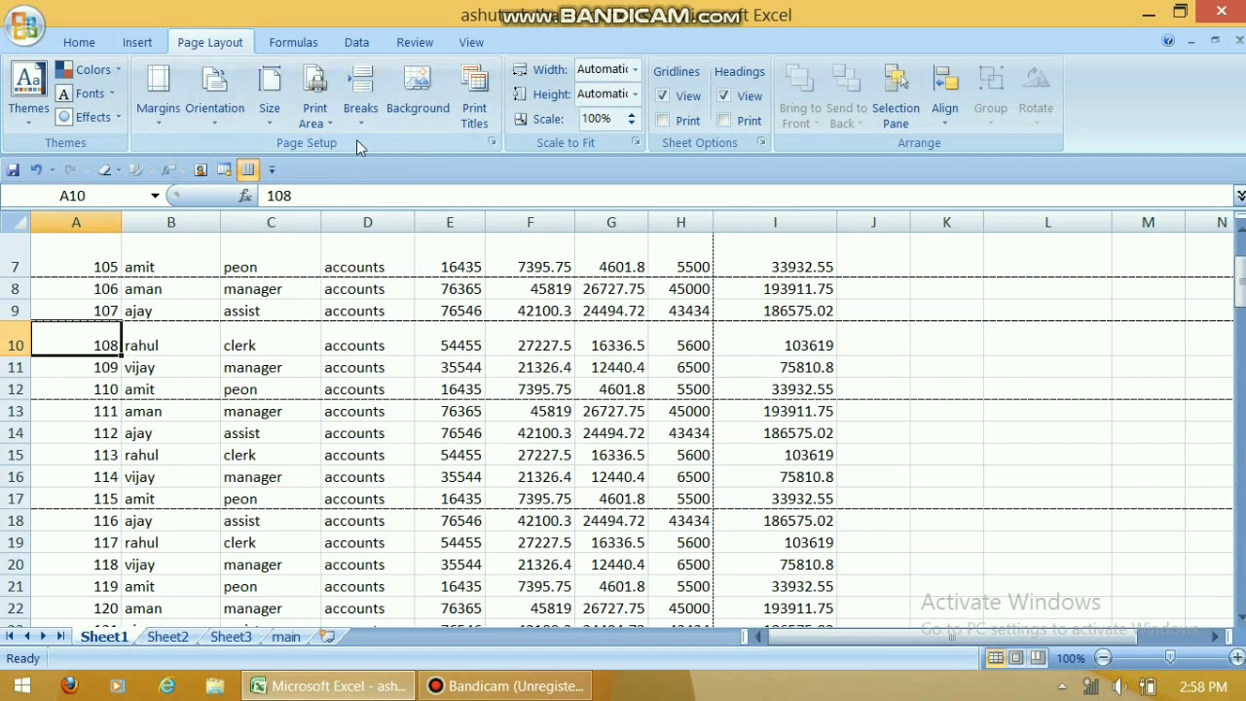
Reset all page breaks on the worksheet and check the first two pages in print preview
click(358, 105)
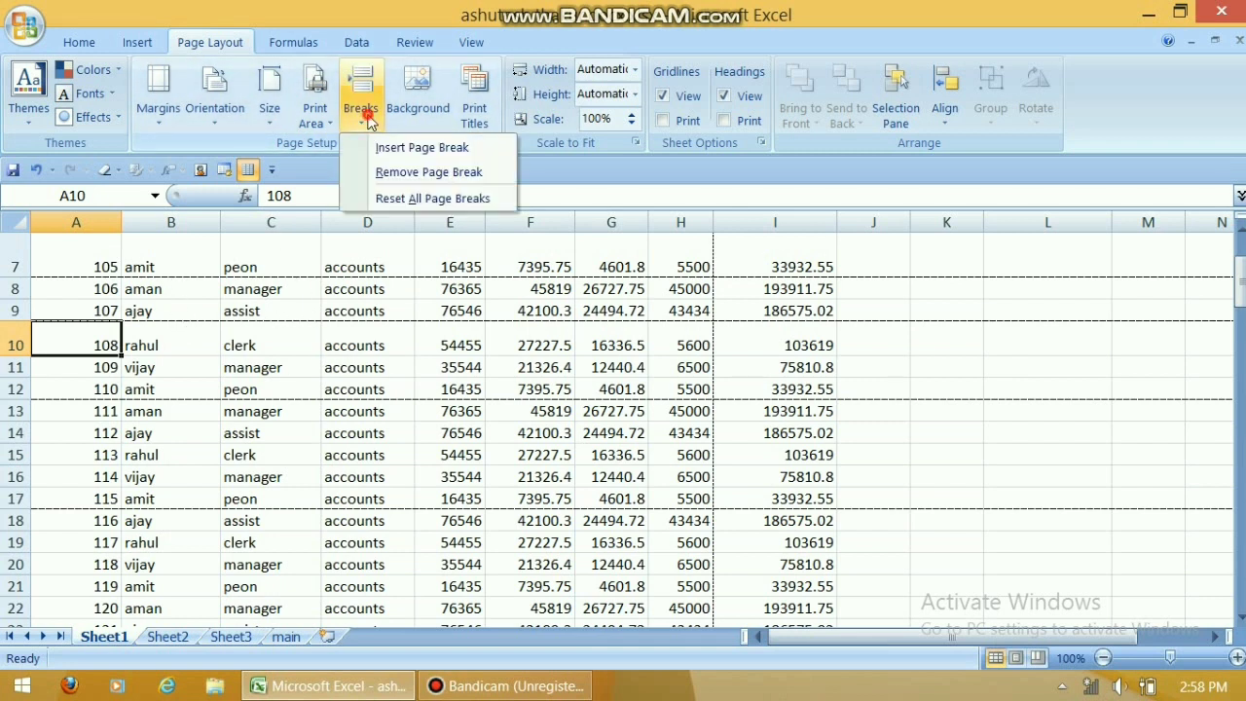
click(409, 198)
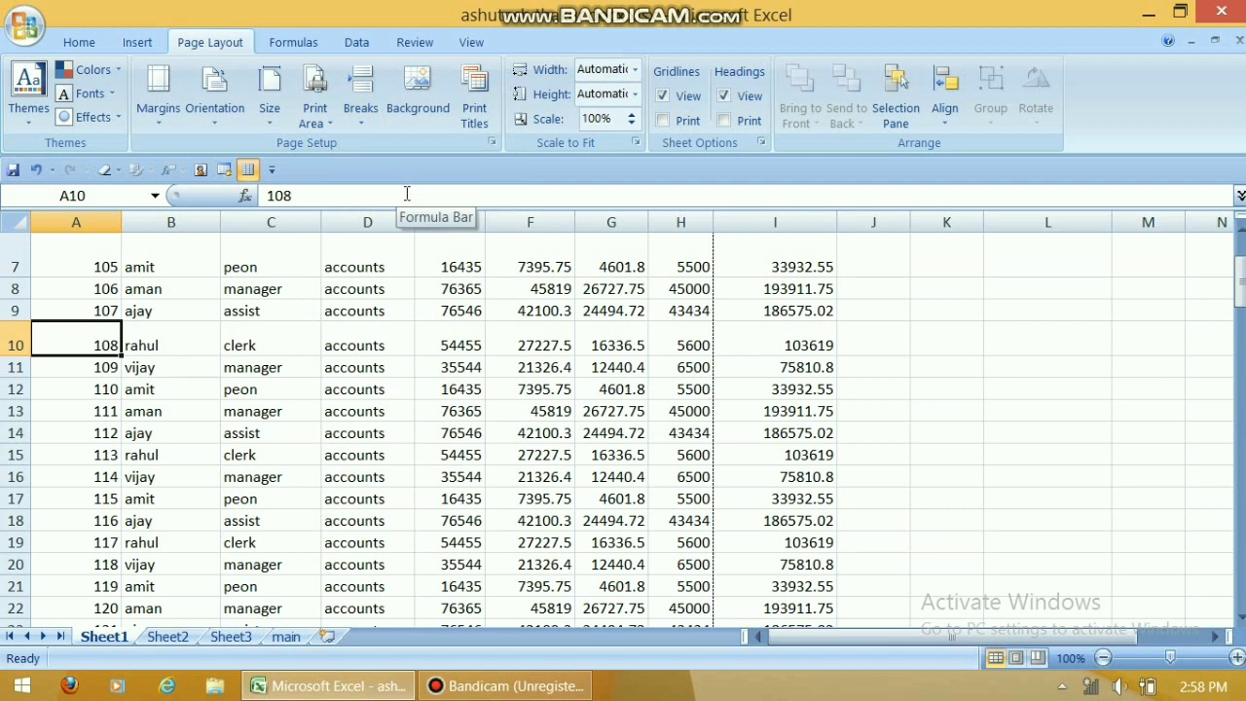
click(24, 24)
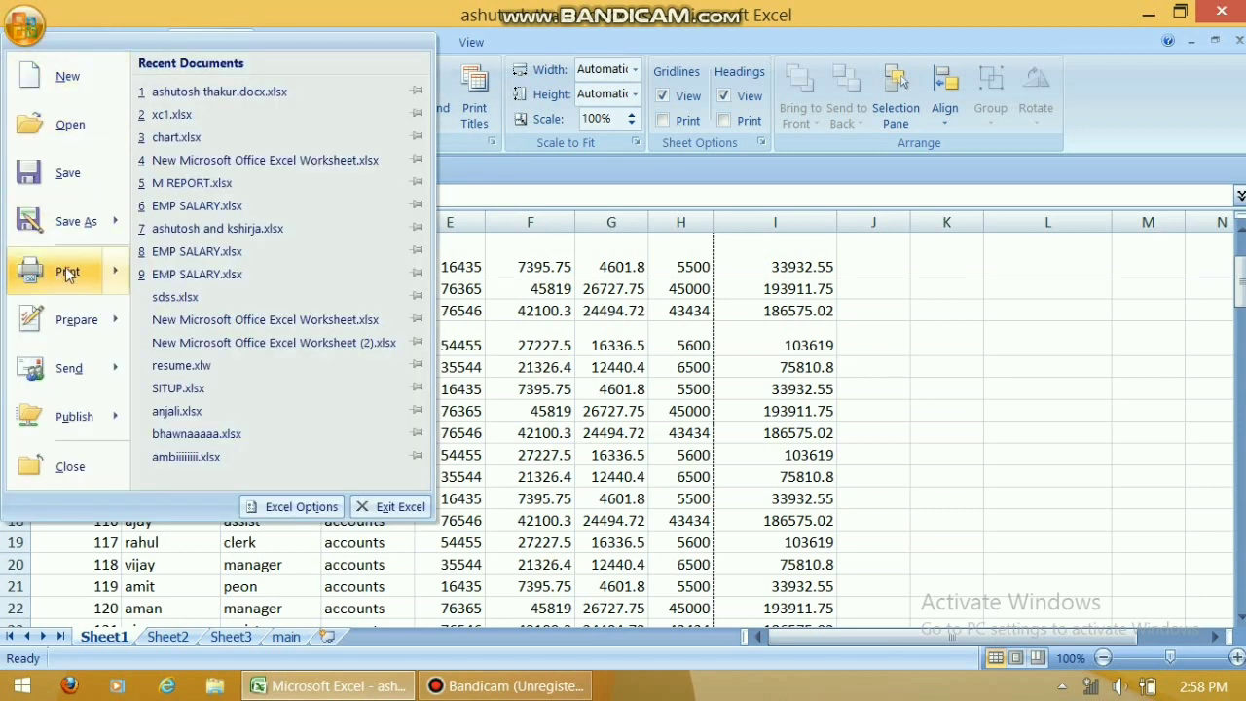
mouse_move(80, 292)
click(218, 233)
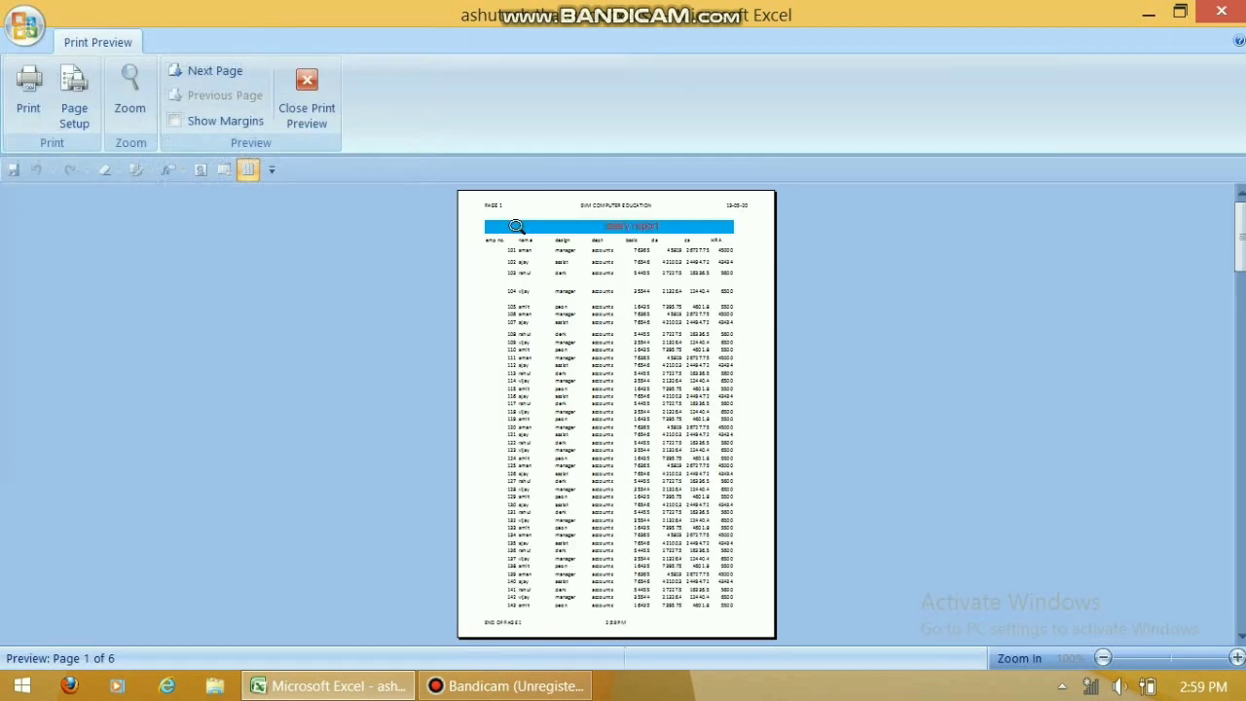
click(172, 71)
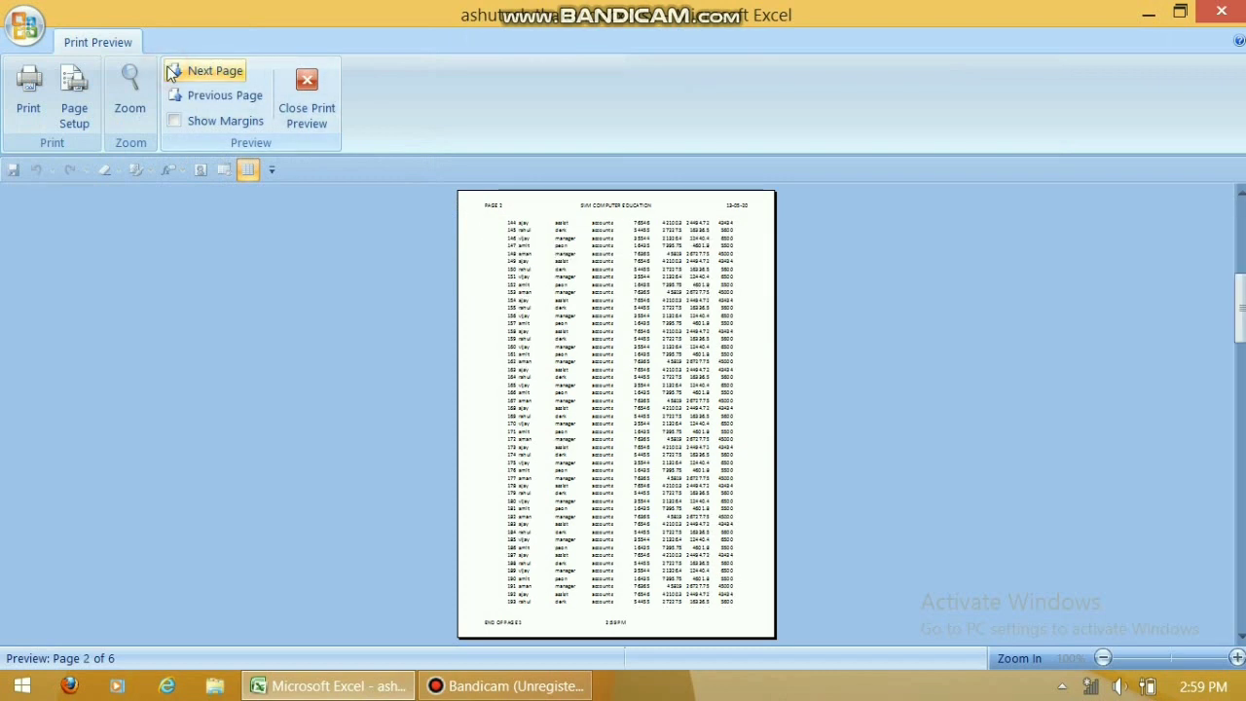
click(307, 97)
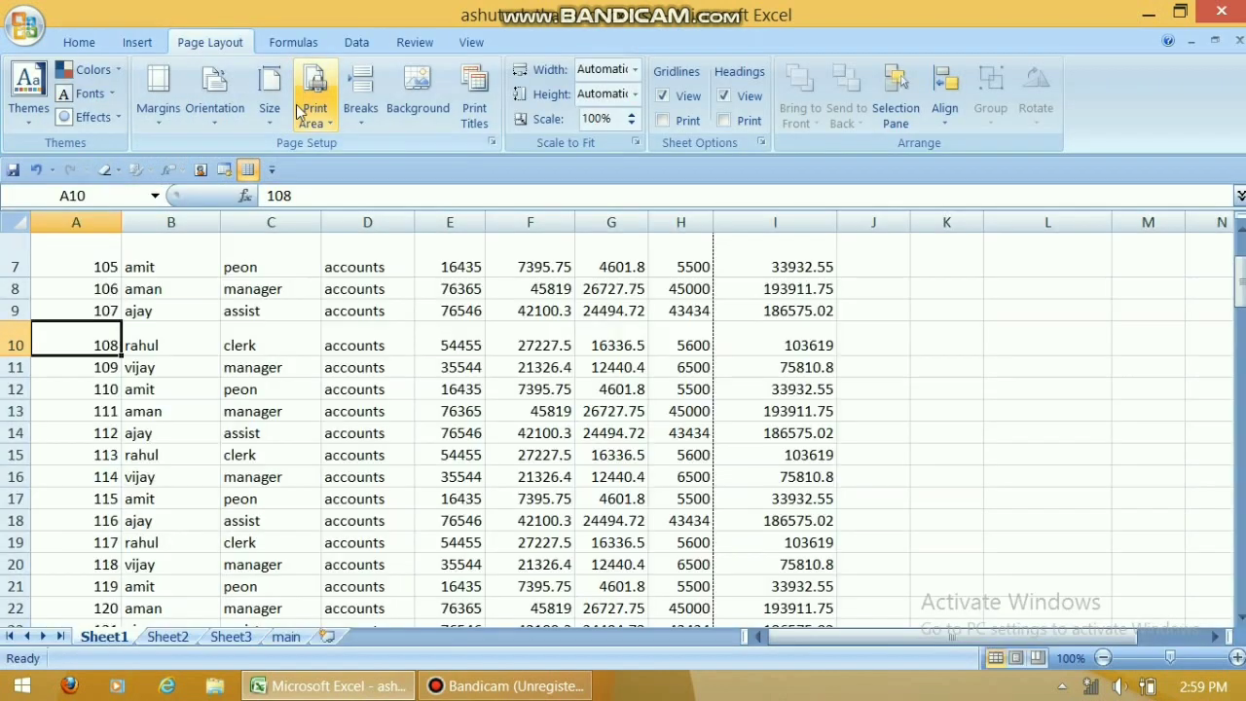
Insert a page break above row 8, at employee 106
scroll(245, 383, up, 2)
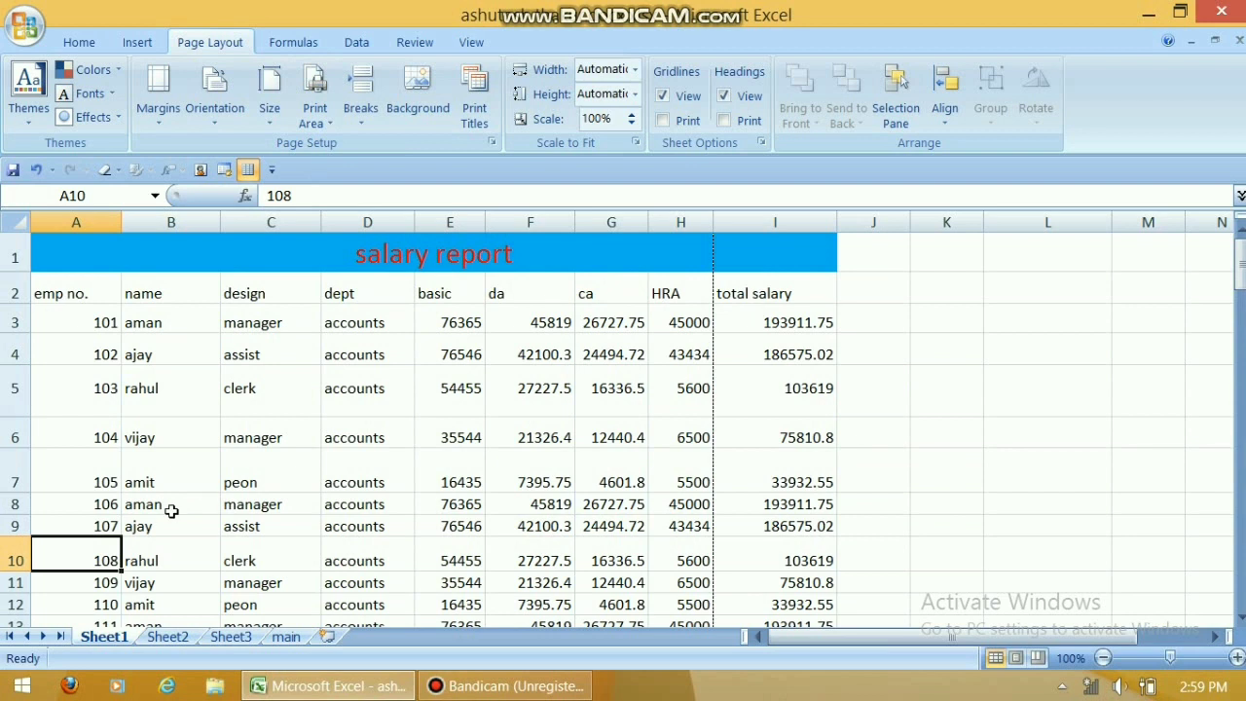
click(104, 501)
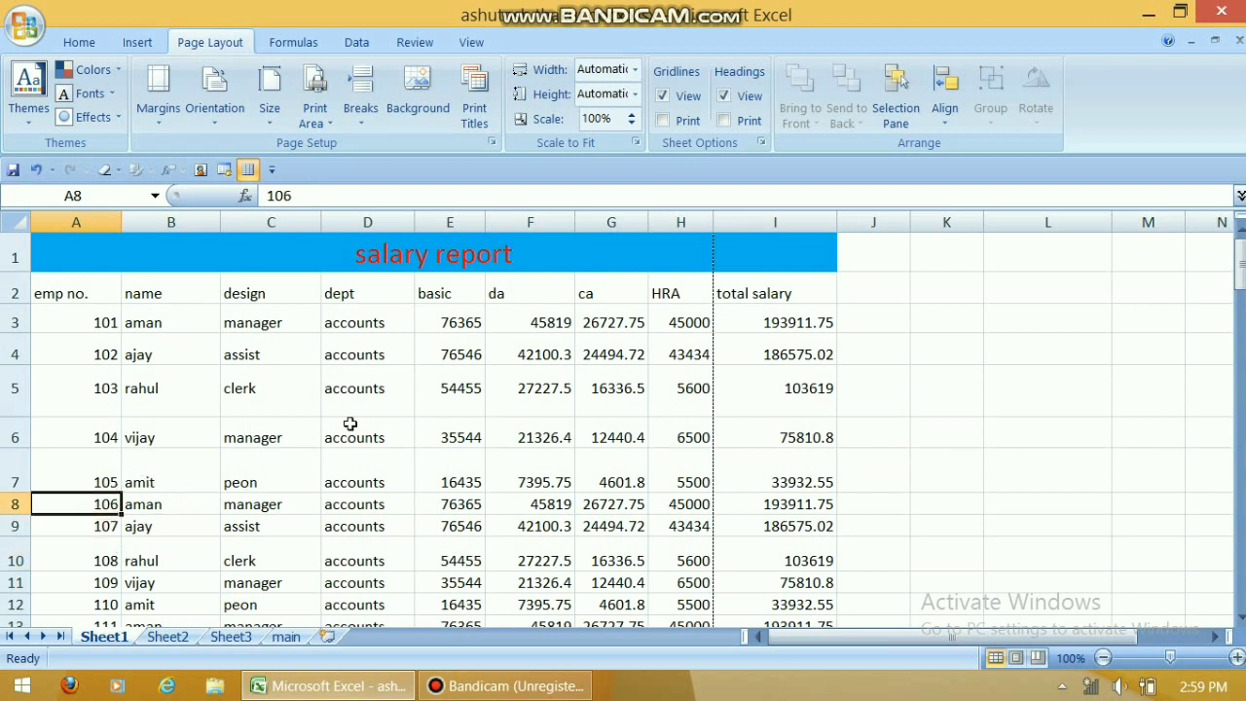
click(361, 105)
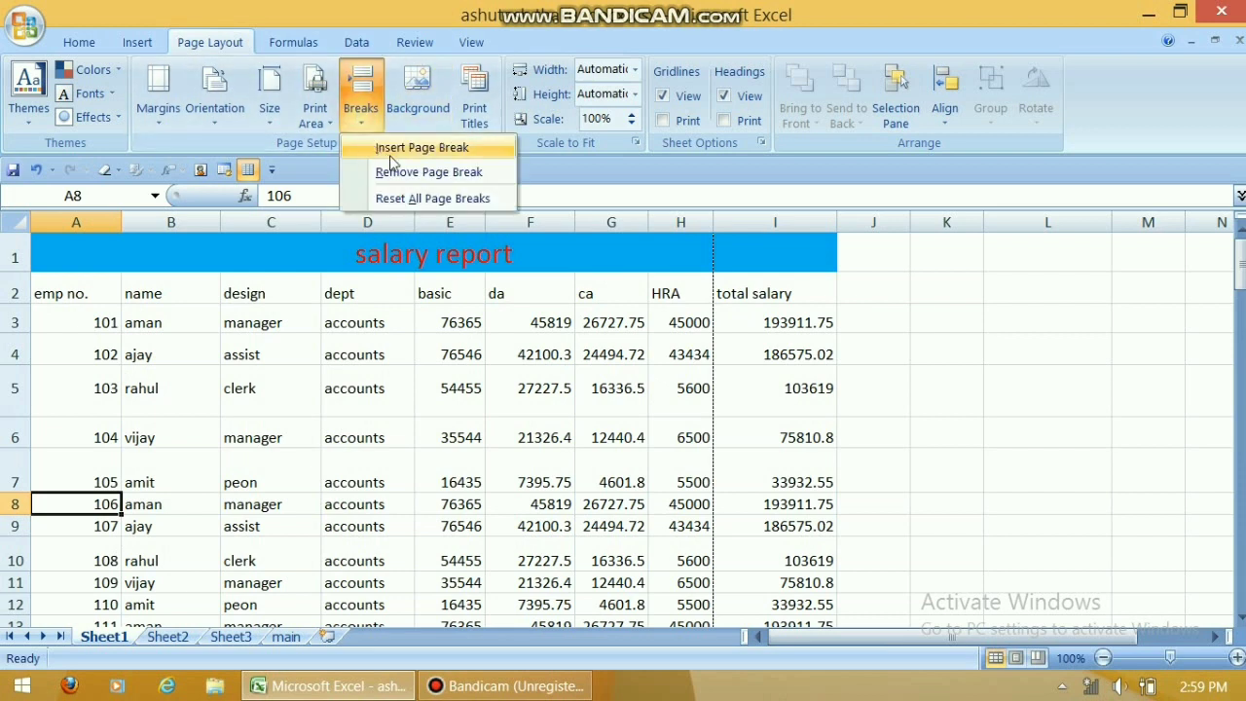
click(391, 152)
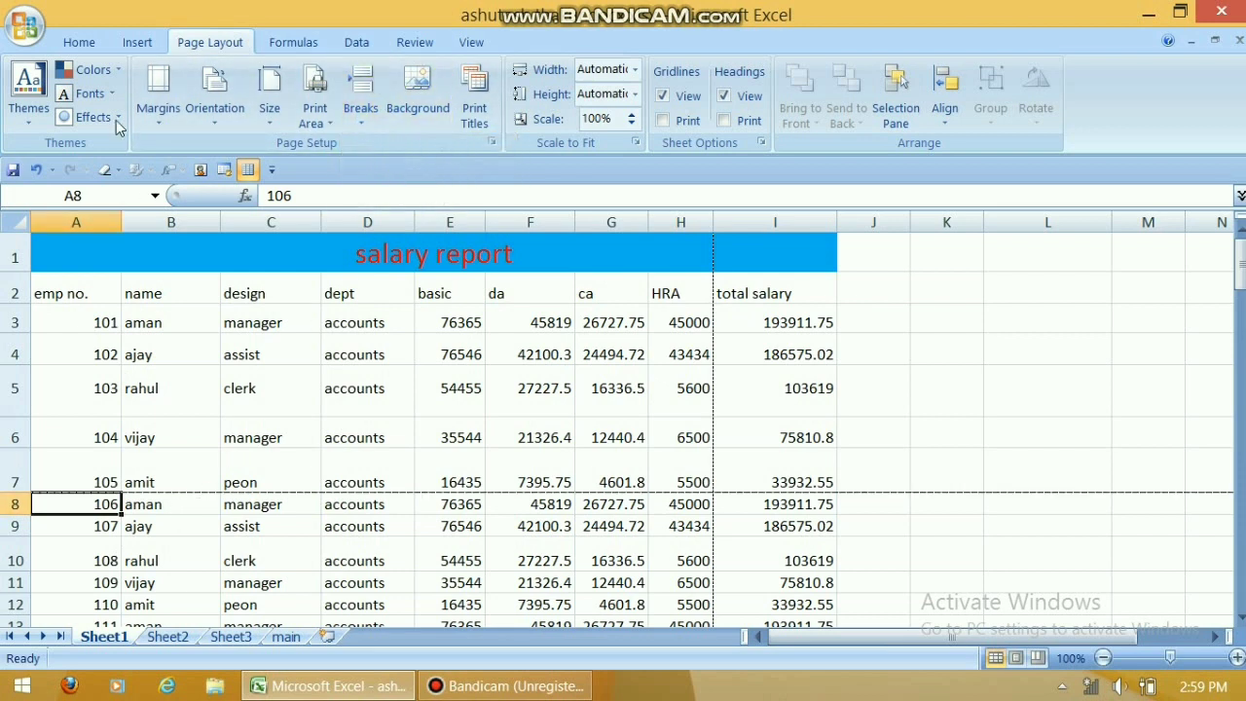
Page through the first four pages in print preview to check the break after employee 105, and return to the worksheet
click(24, 27)
mouse_move(95, 276)
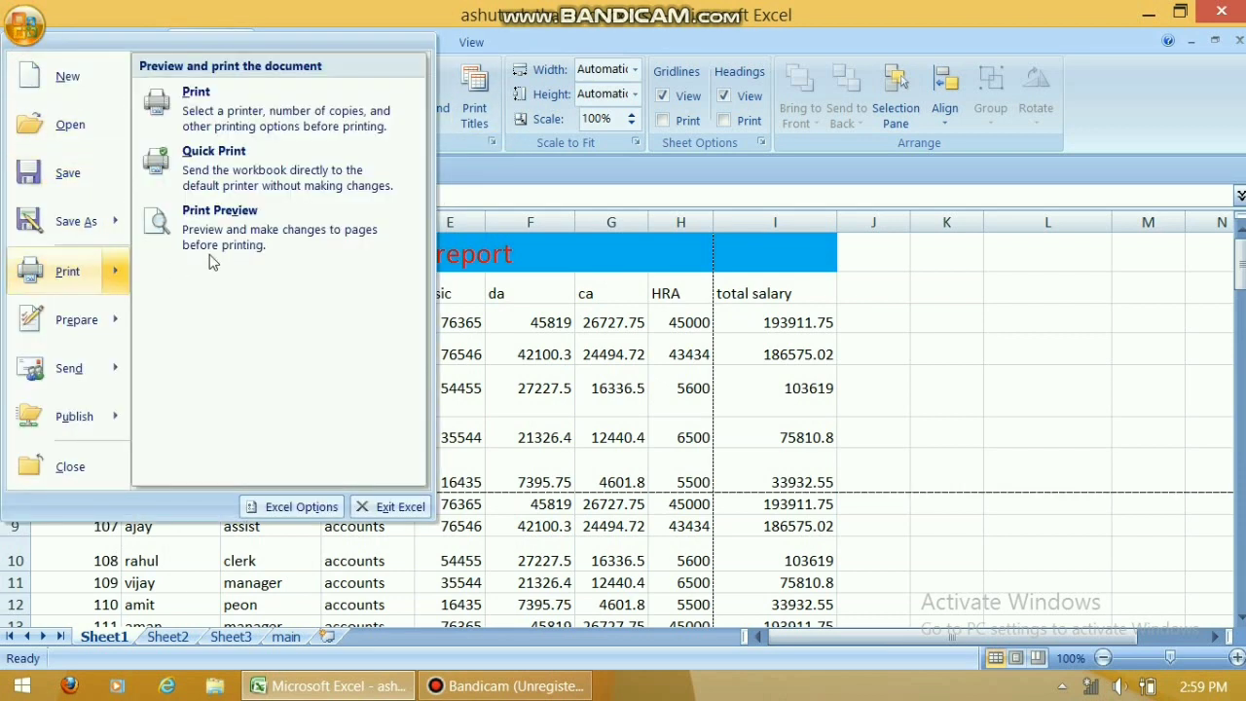
click(214, 253)
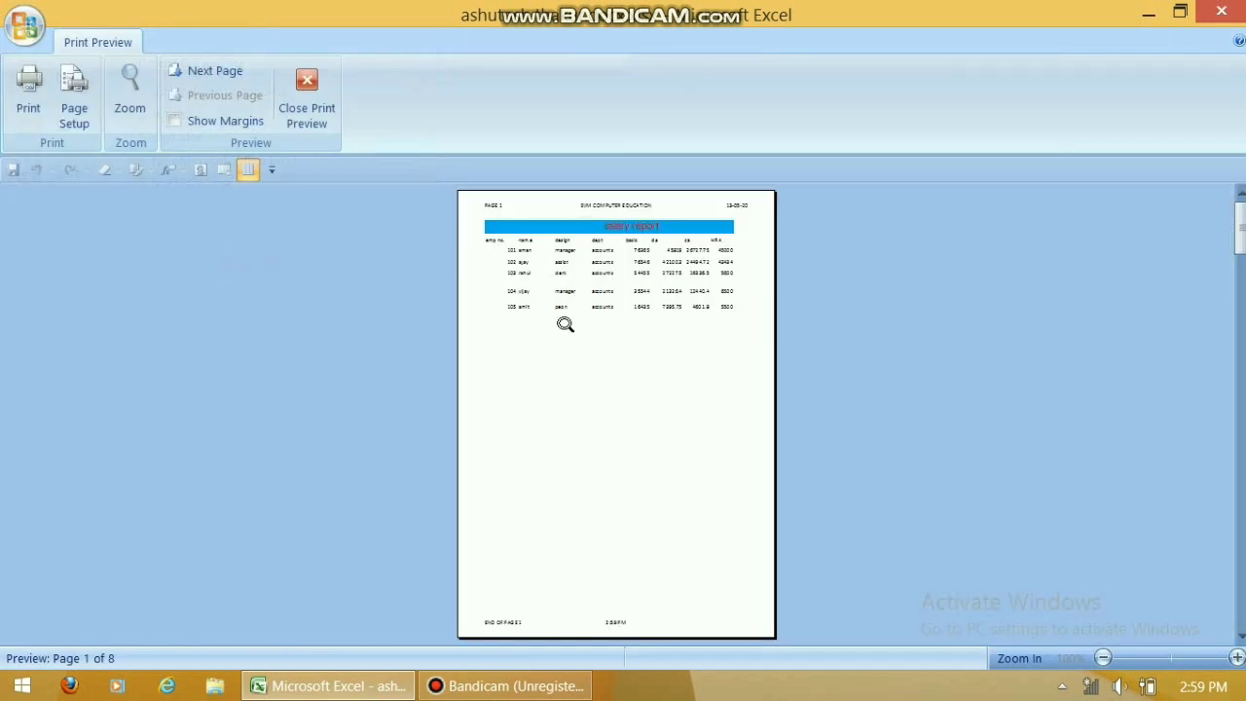
click(214, 70)
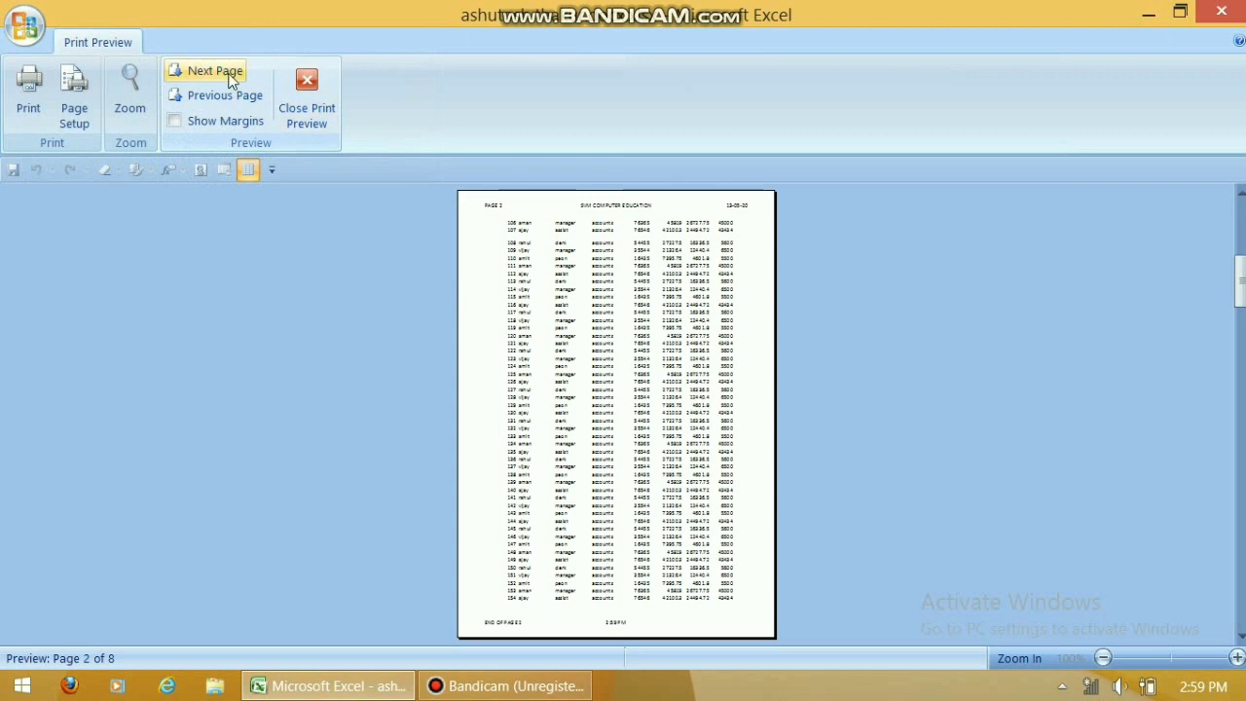
click(231, 78)
click(231, 78)
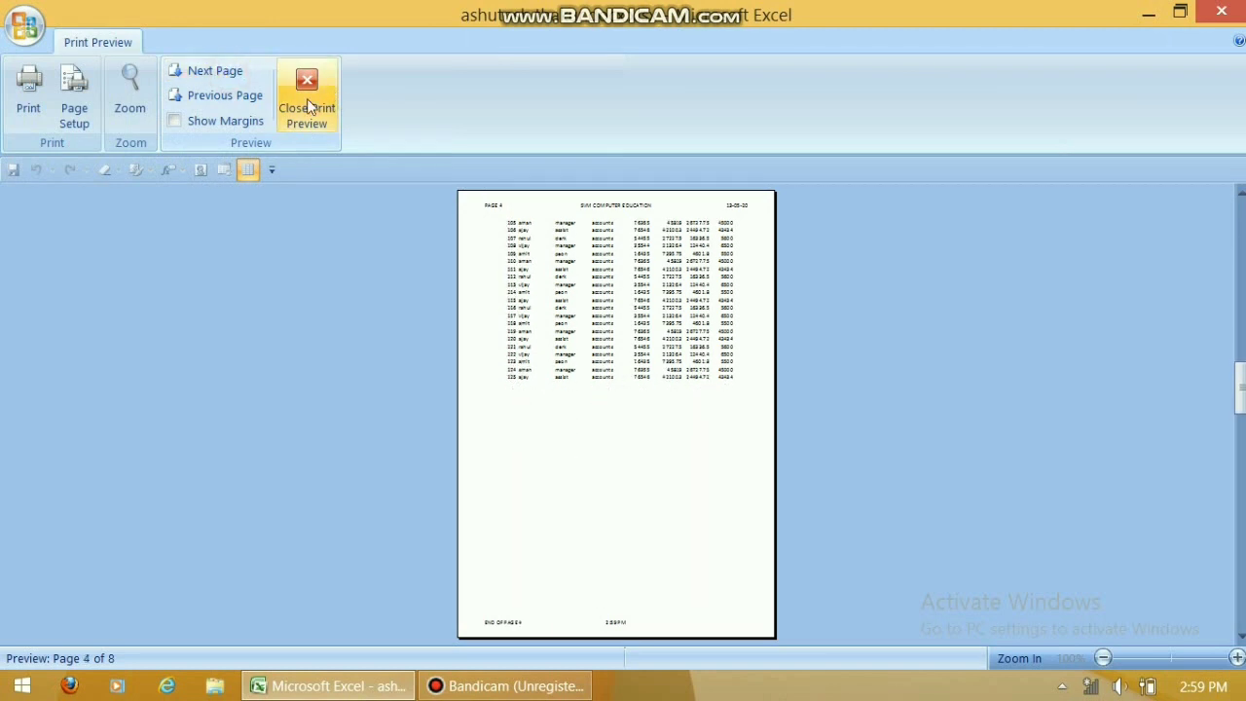
click(307, 107)
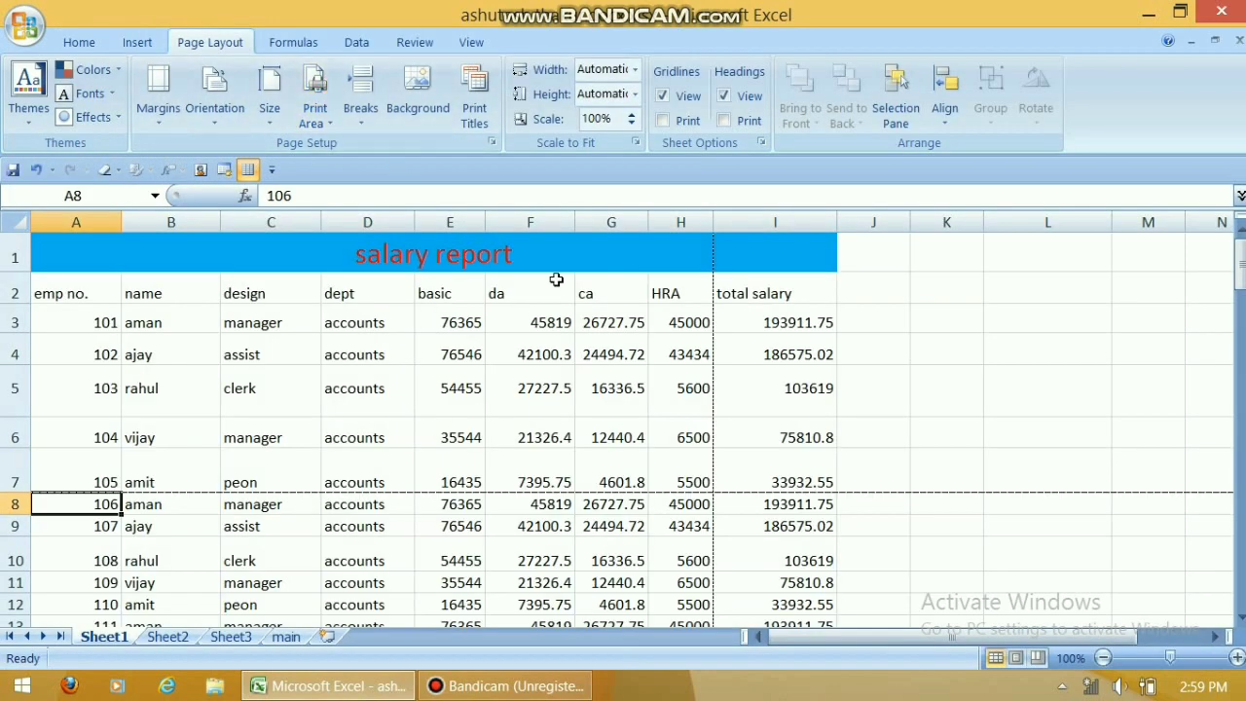
Reset all page breaks to remove the break above row 8
click(370, 117)
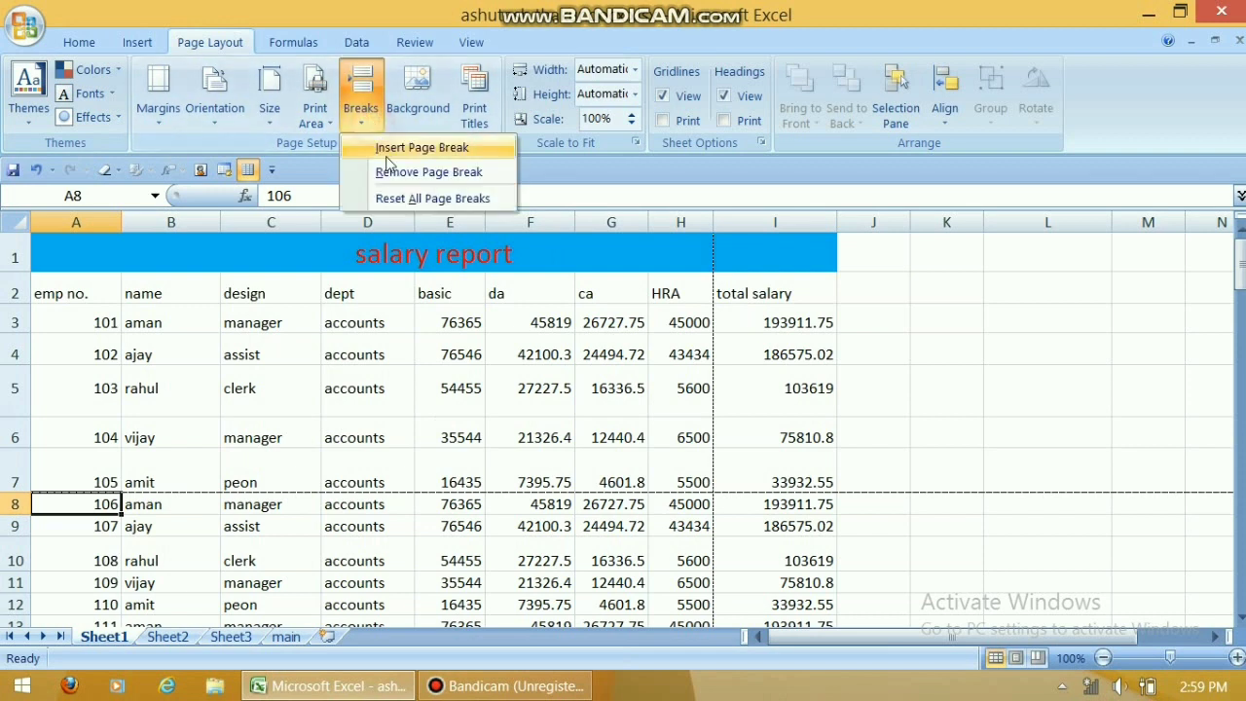
click(411, 198)
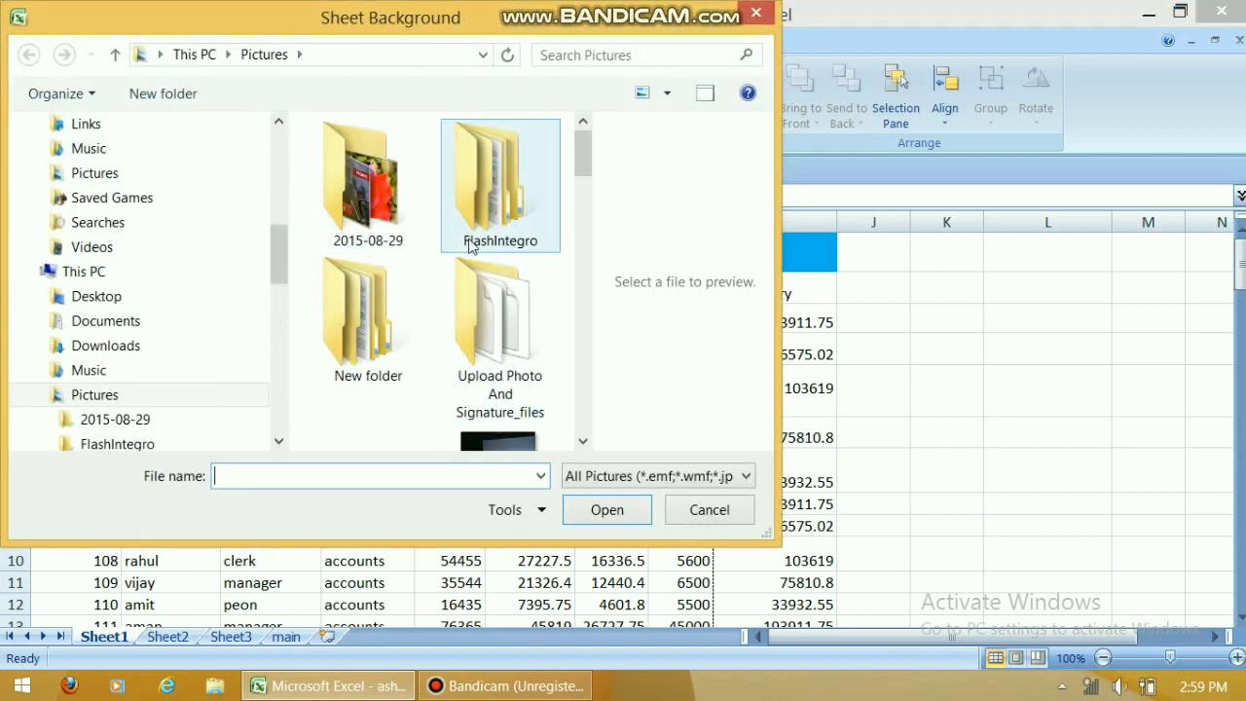
click(514, 443)
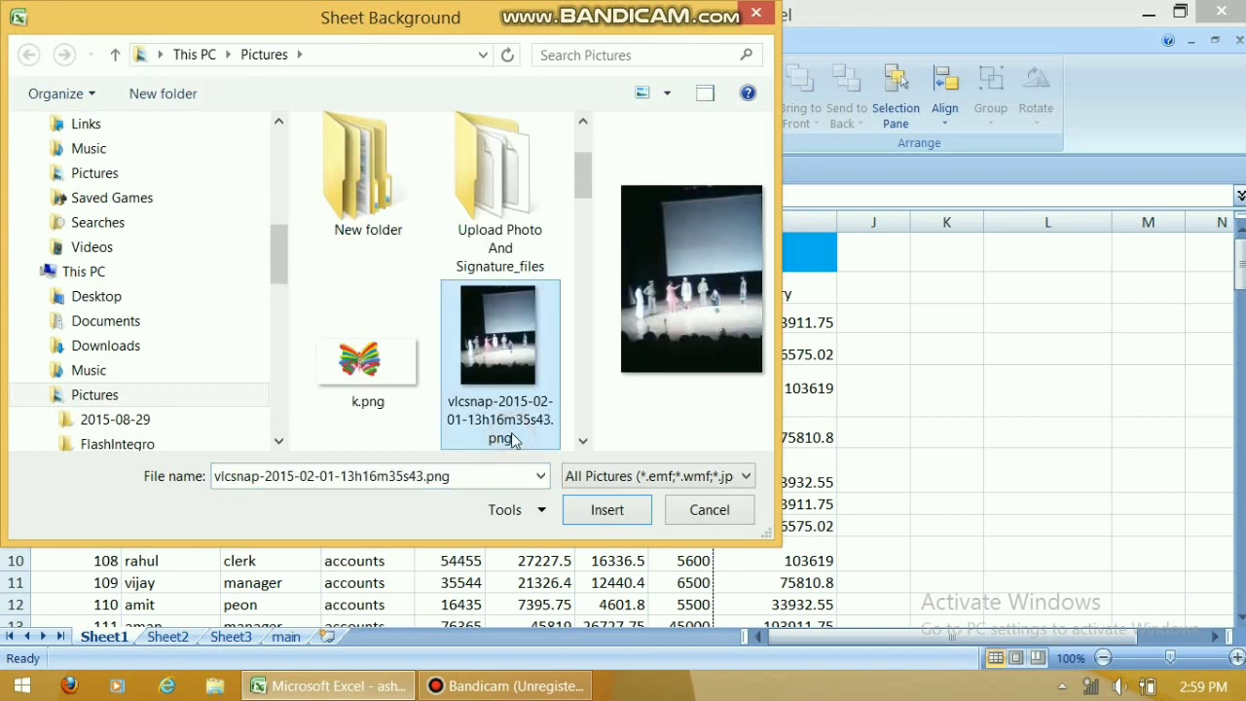
click(580, 513)
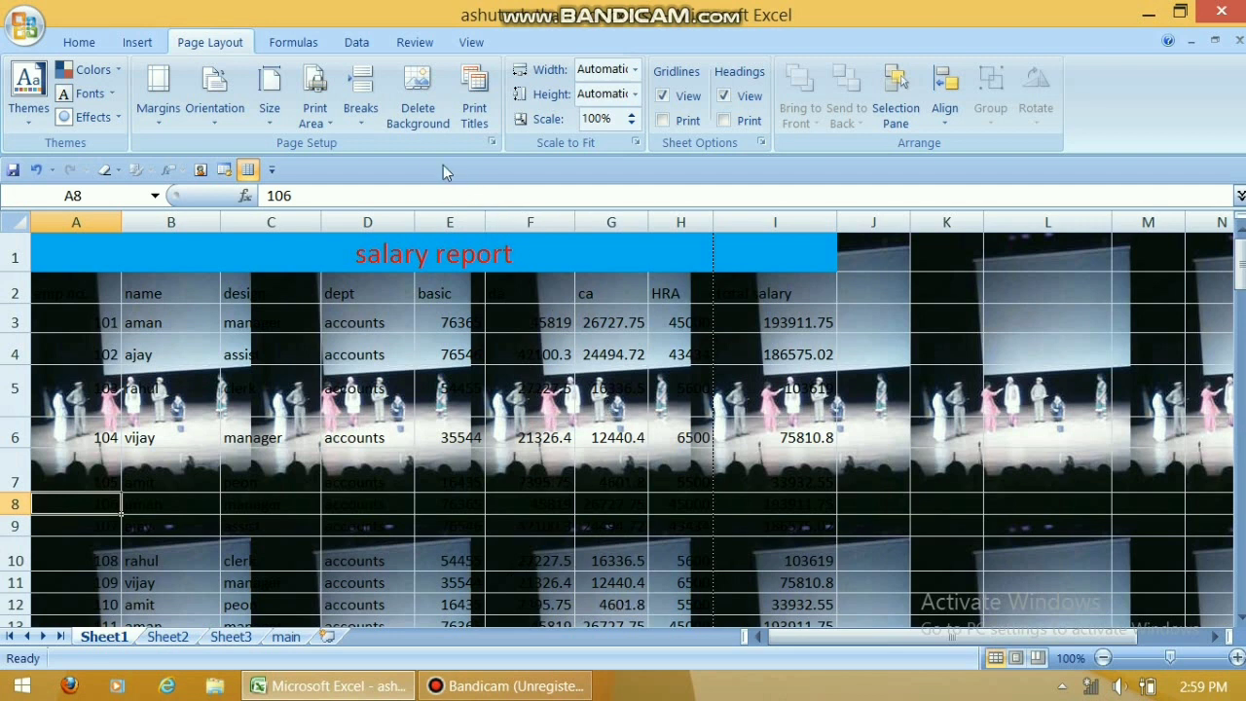
click(413, 121)
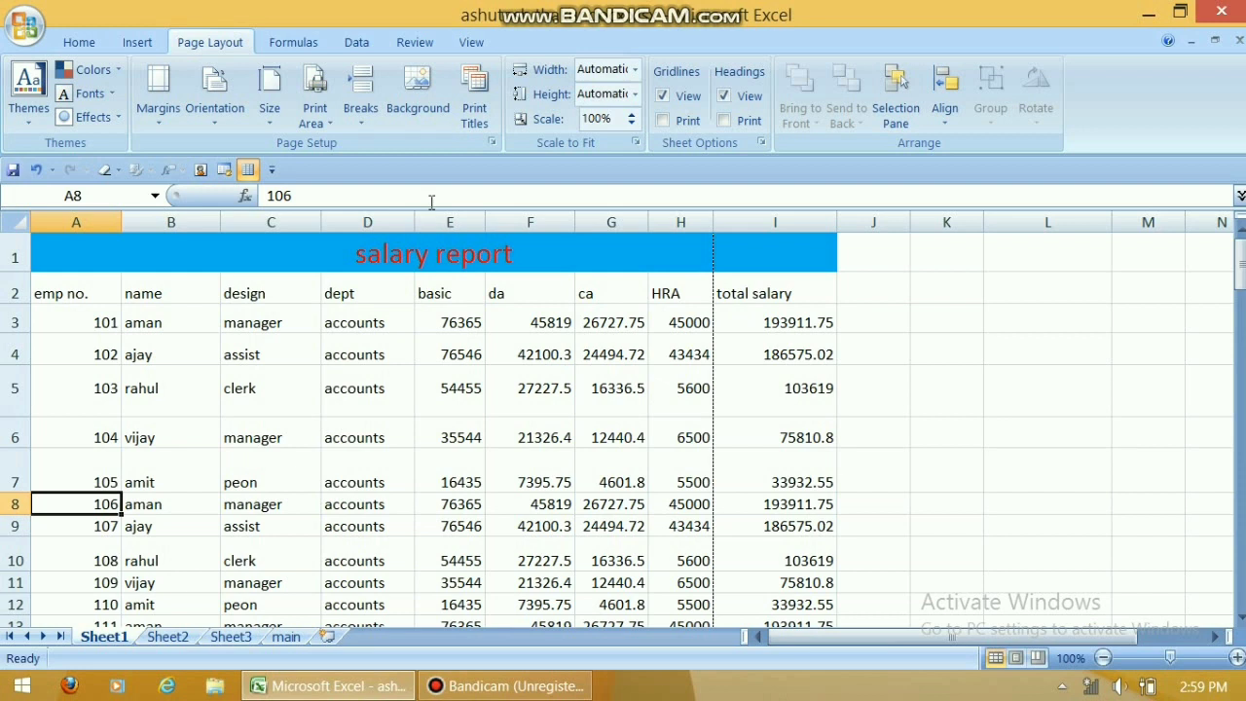
Insert horizontal page breaks above rows 8, 13 and 20 of the salary report
click(359, 97)
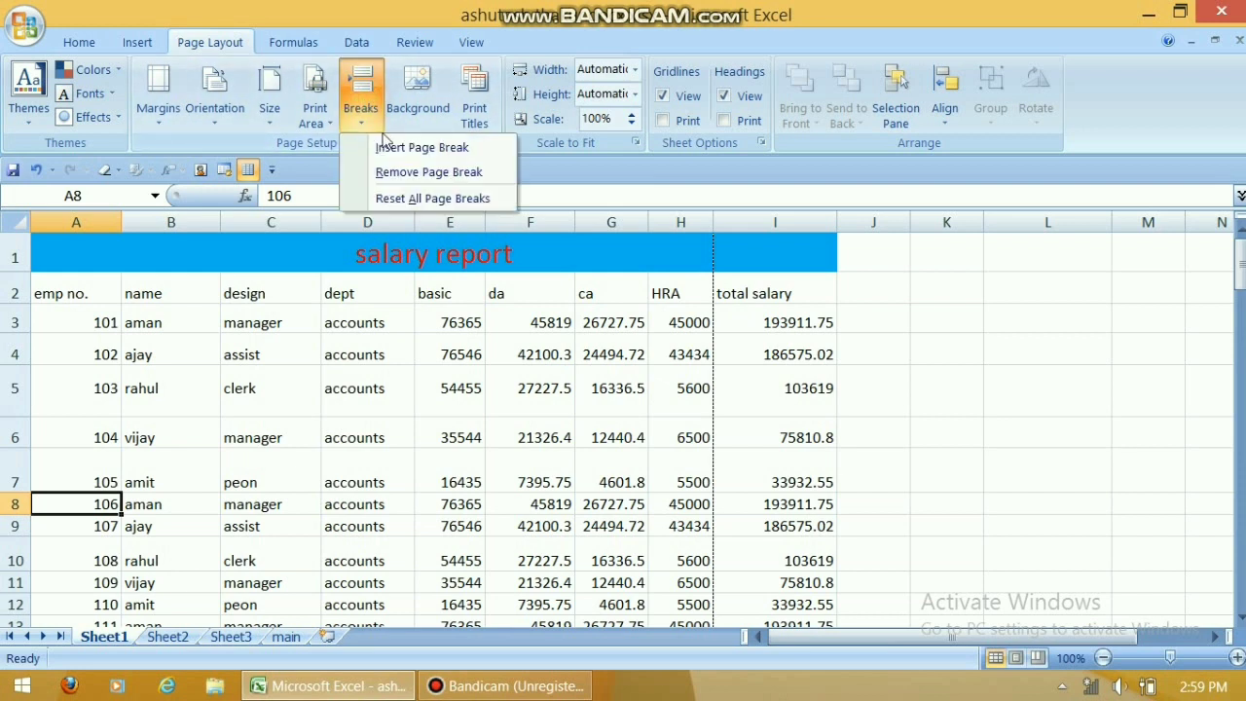
click(399, 148)
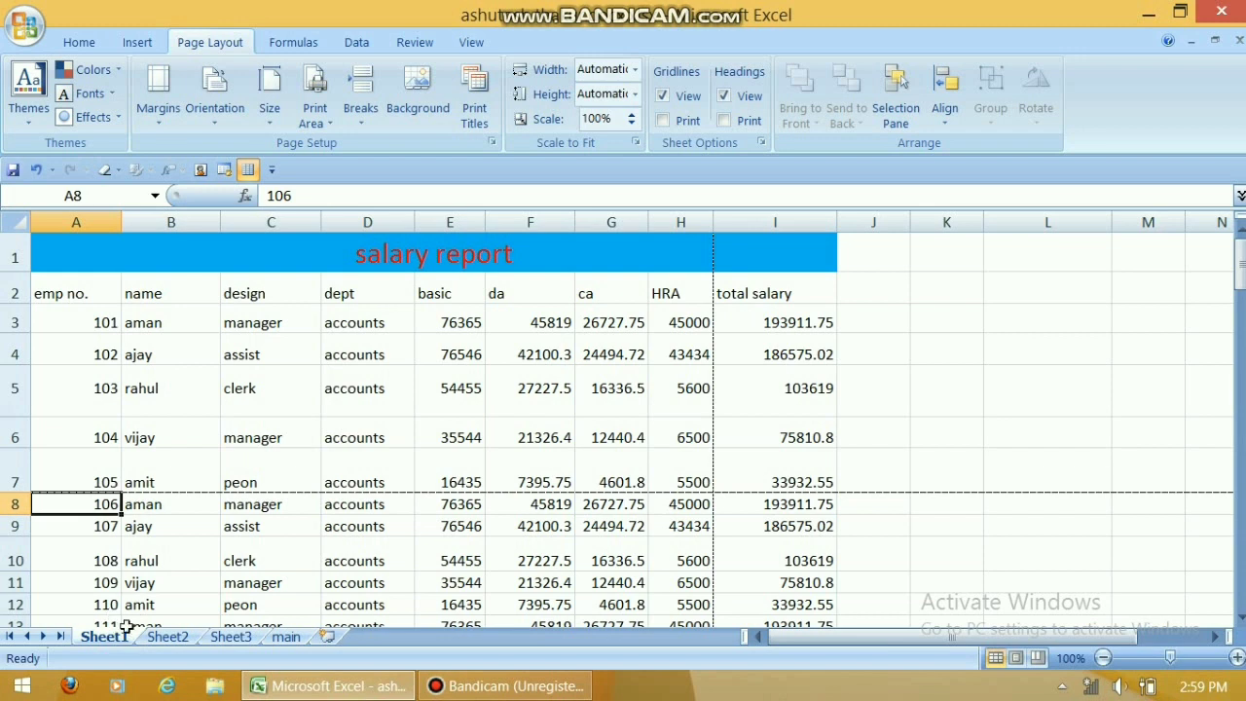
click(98, 625)
click(370, 122)
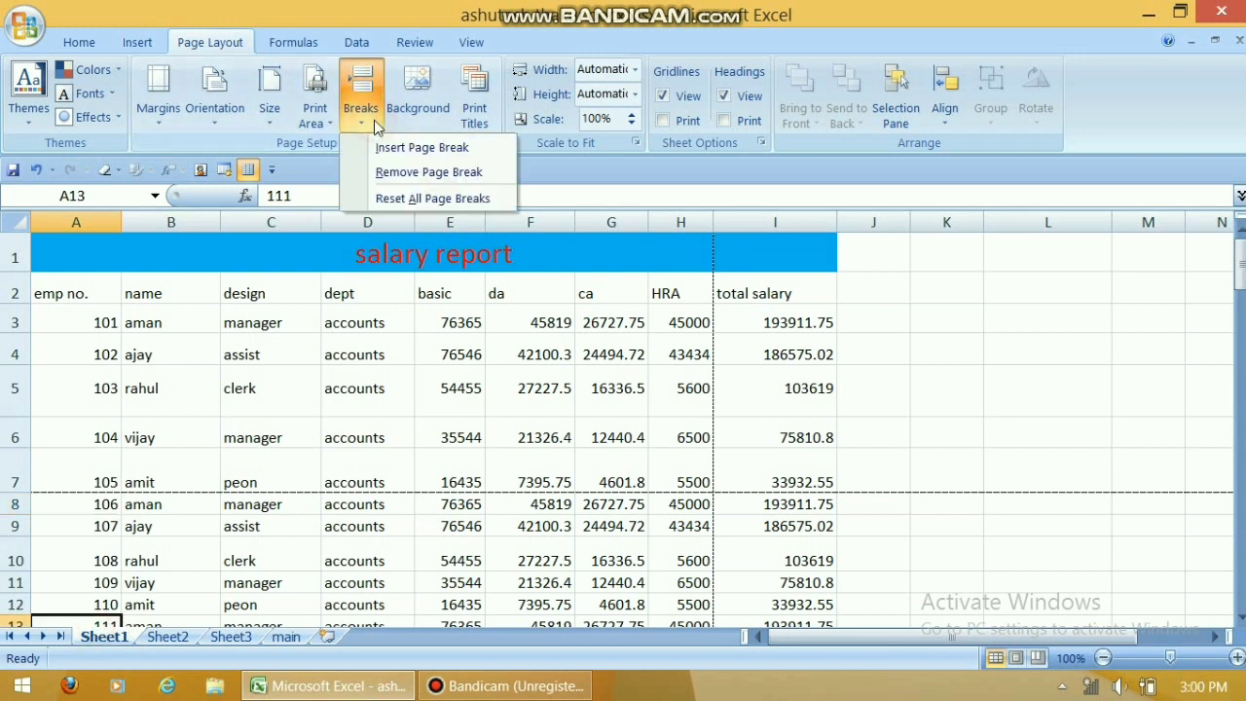
click(399, 147)
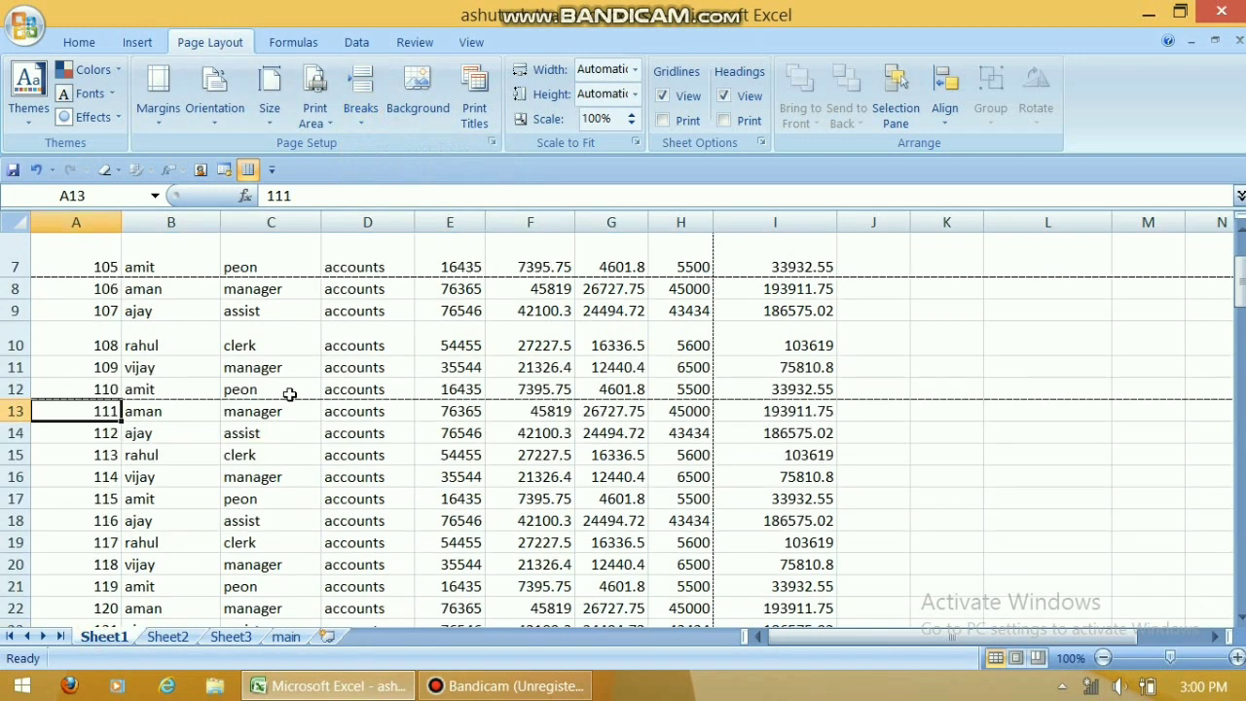
click(106, 565)
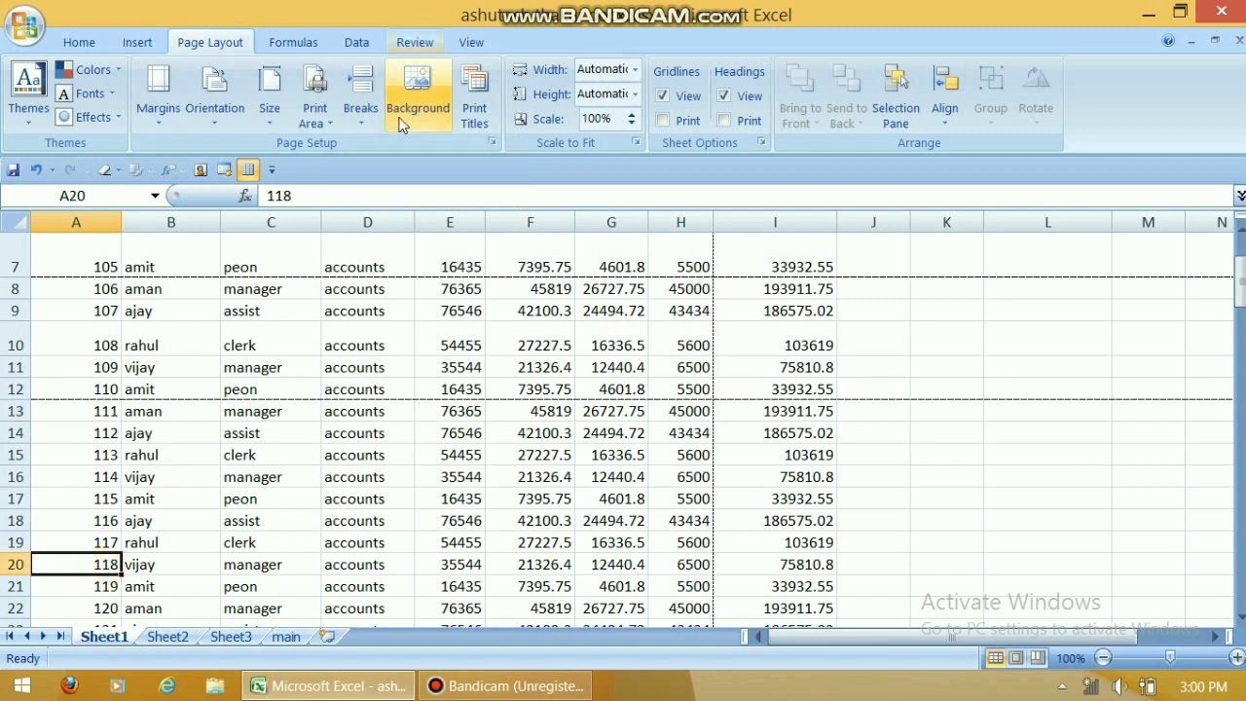
click(360, 102)
click(389, 149)
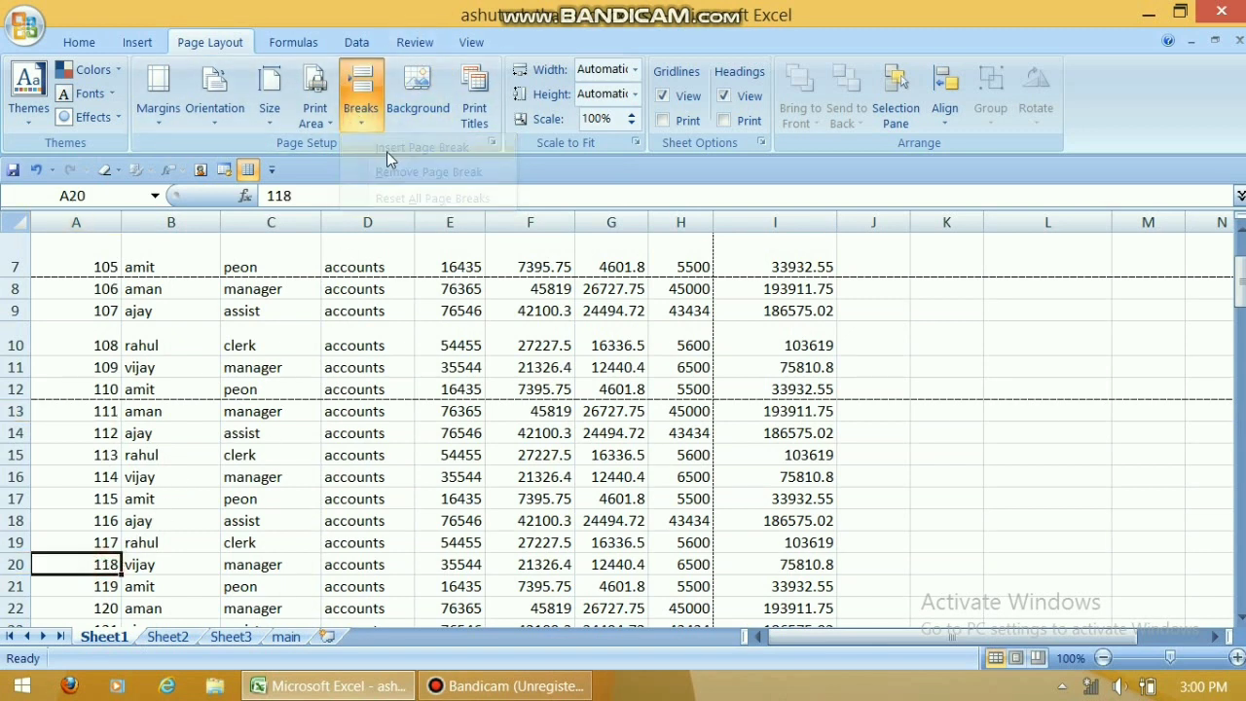
click(272, 385)
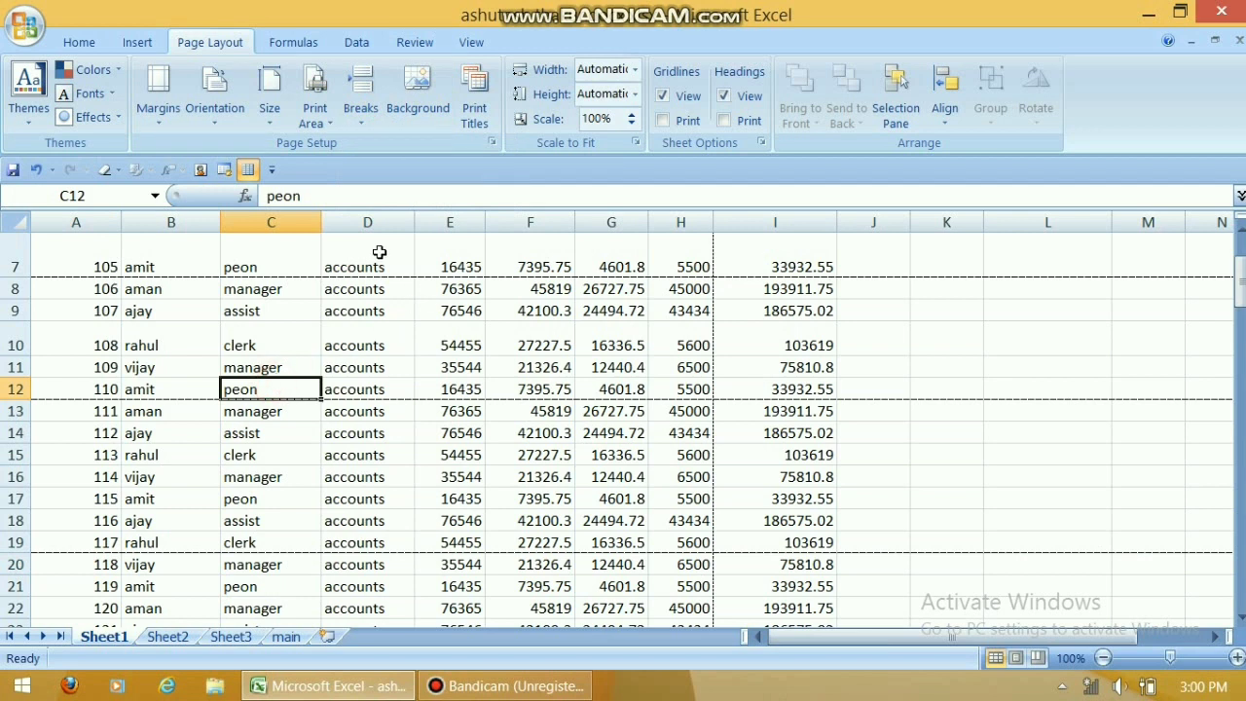
Check the manual page breaks in print preview and return to the worksheet
click(12, 33)
mouse_move(76, 281)
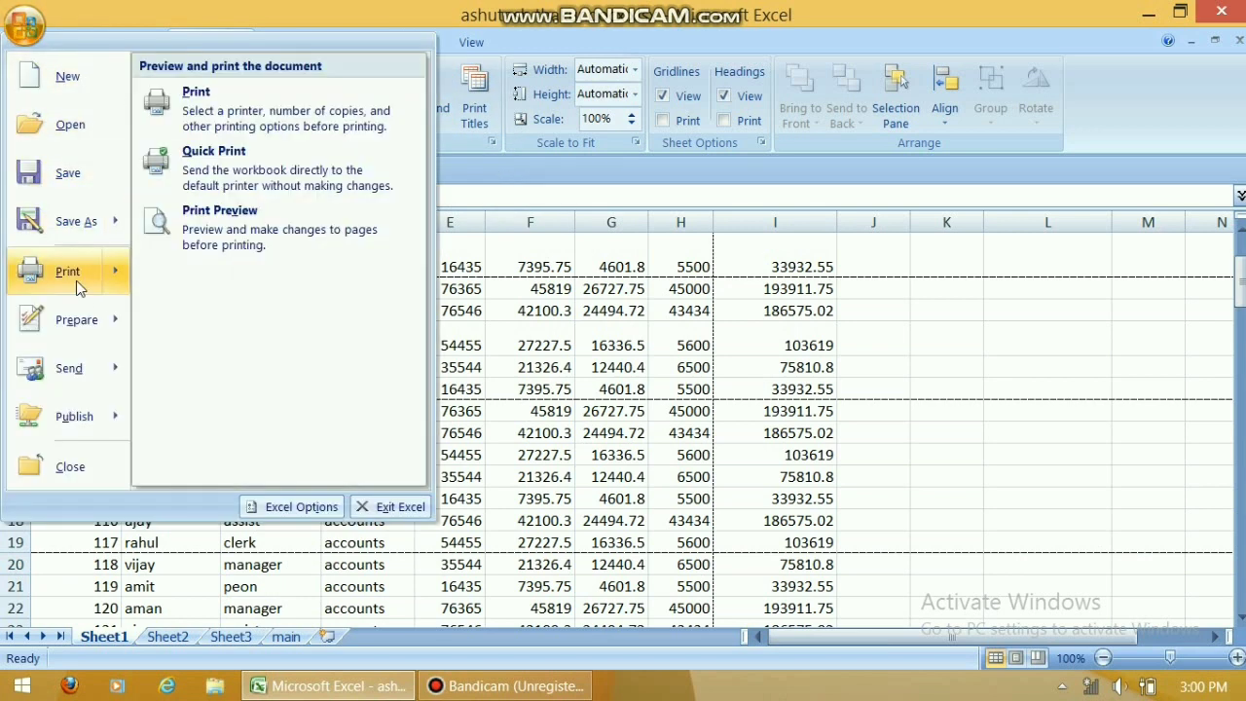
click(231, 259)
click(620, 241)
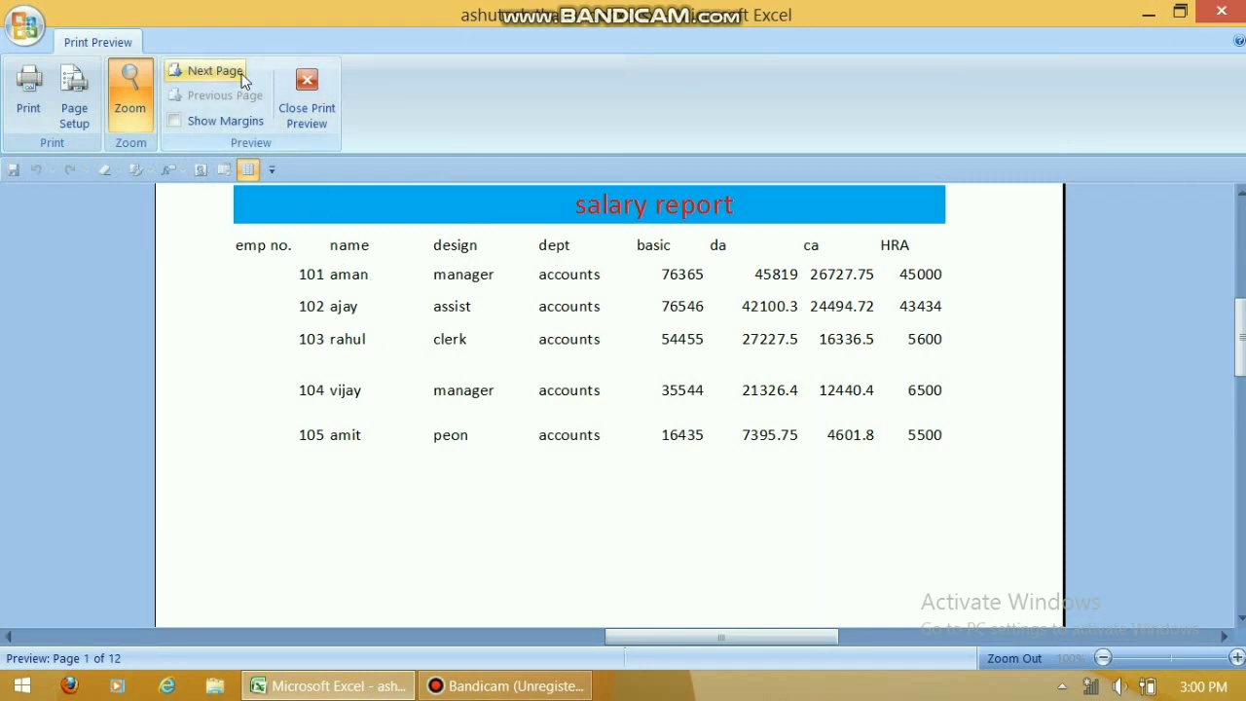
click(314, 107)
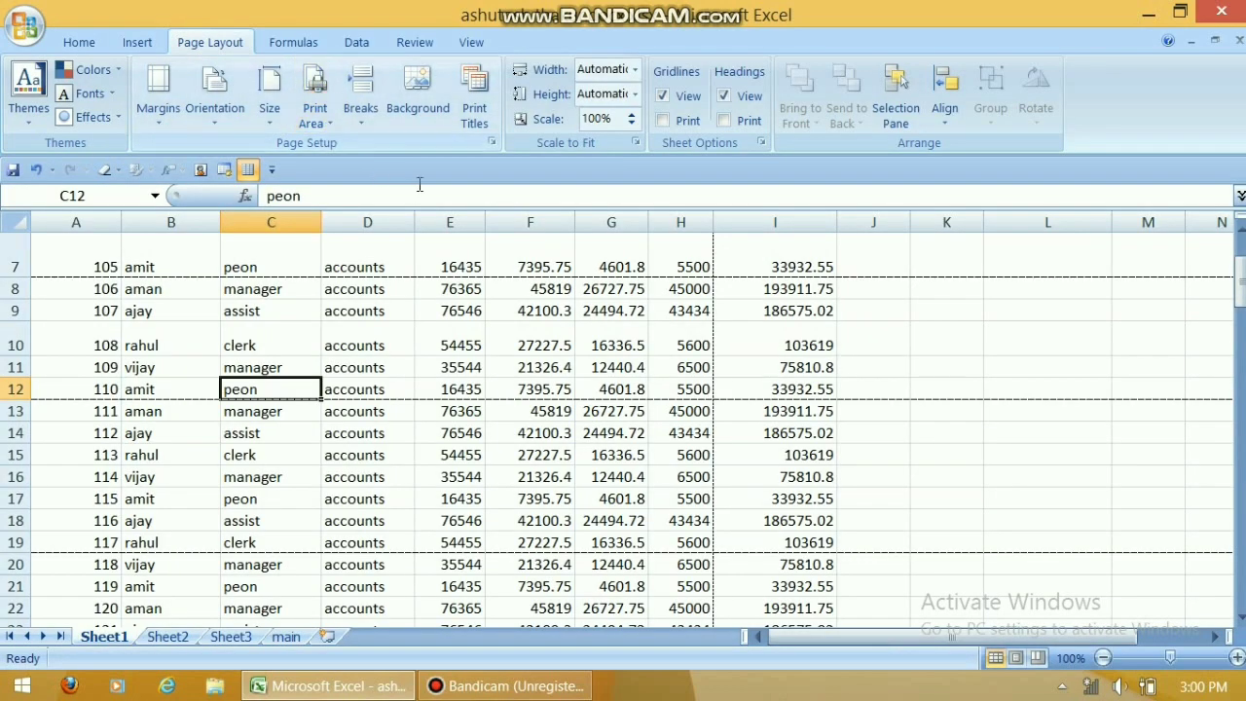
Set the title and header rows 1 to 2 to repeat at the top of every printed page
click(474, 122)
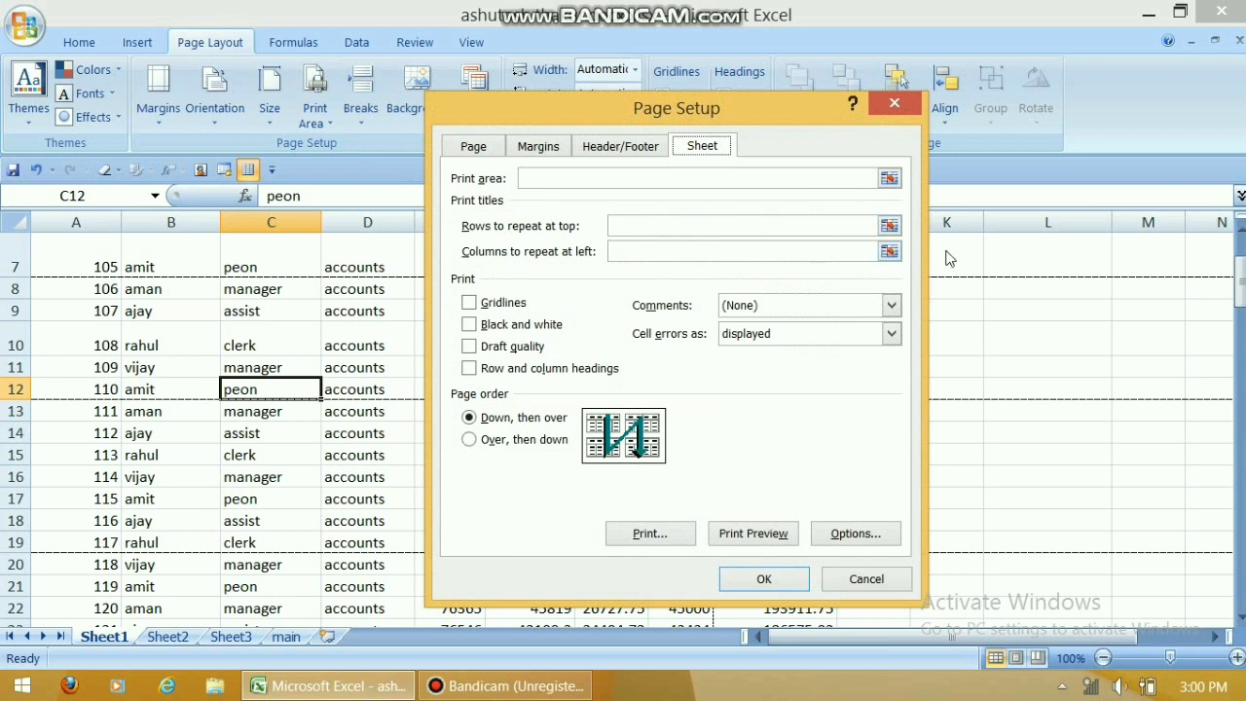
click(889, 226)
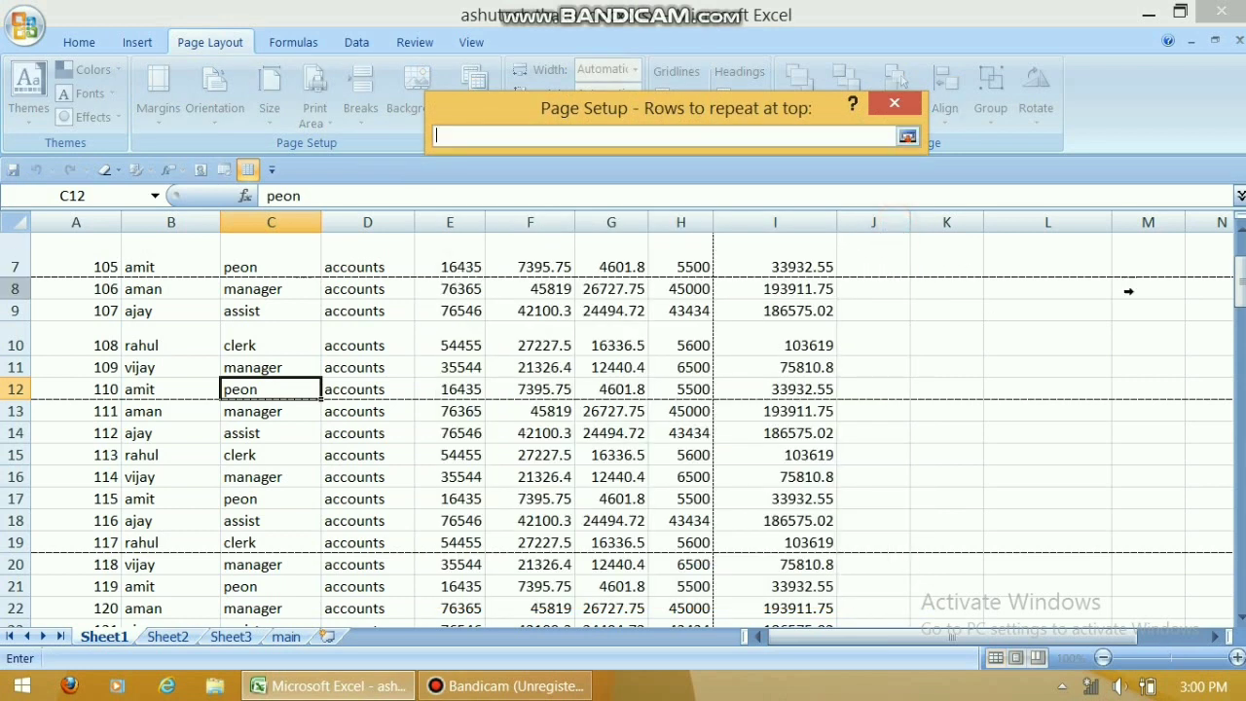
drag(1240, 285, 1239, 261)
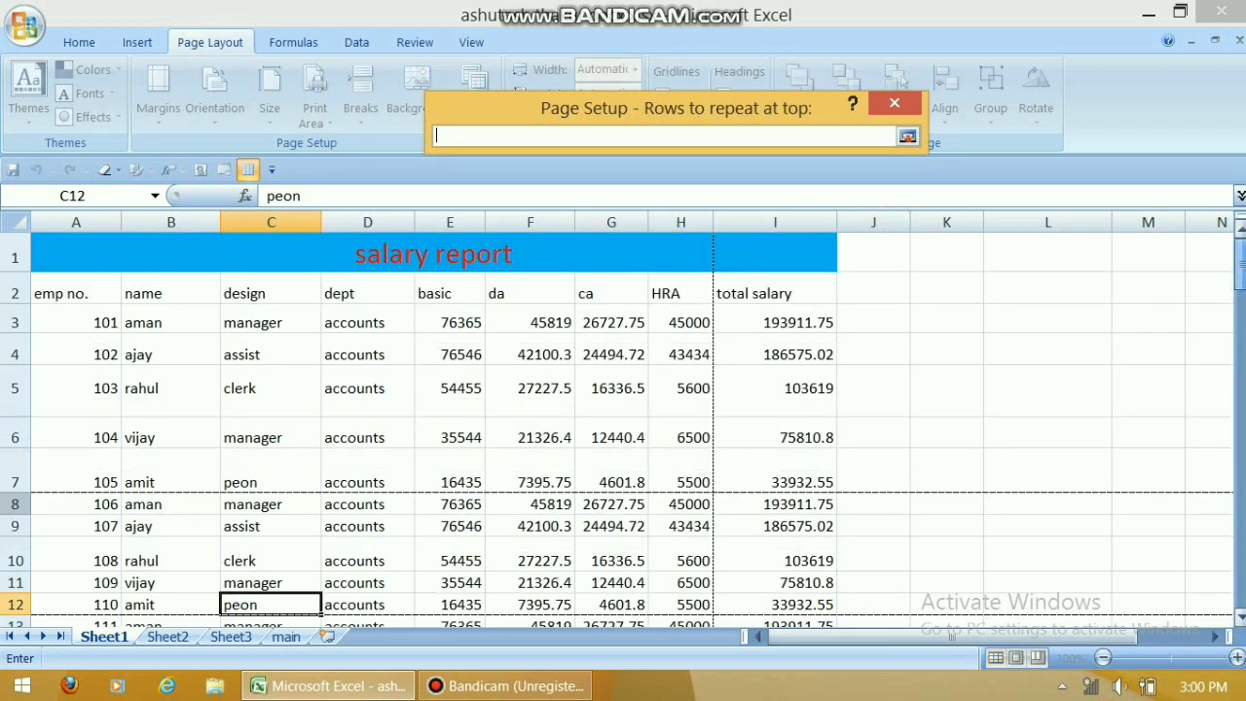
drag(14, 257, 15, 292)
click(907, 135)
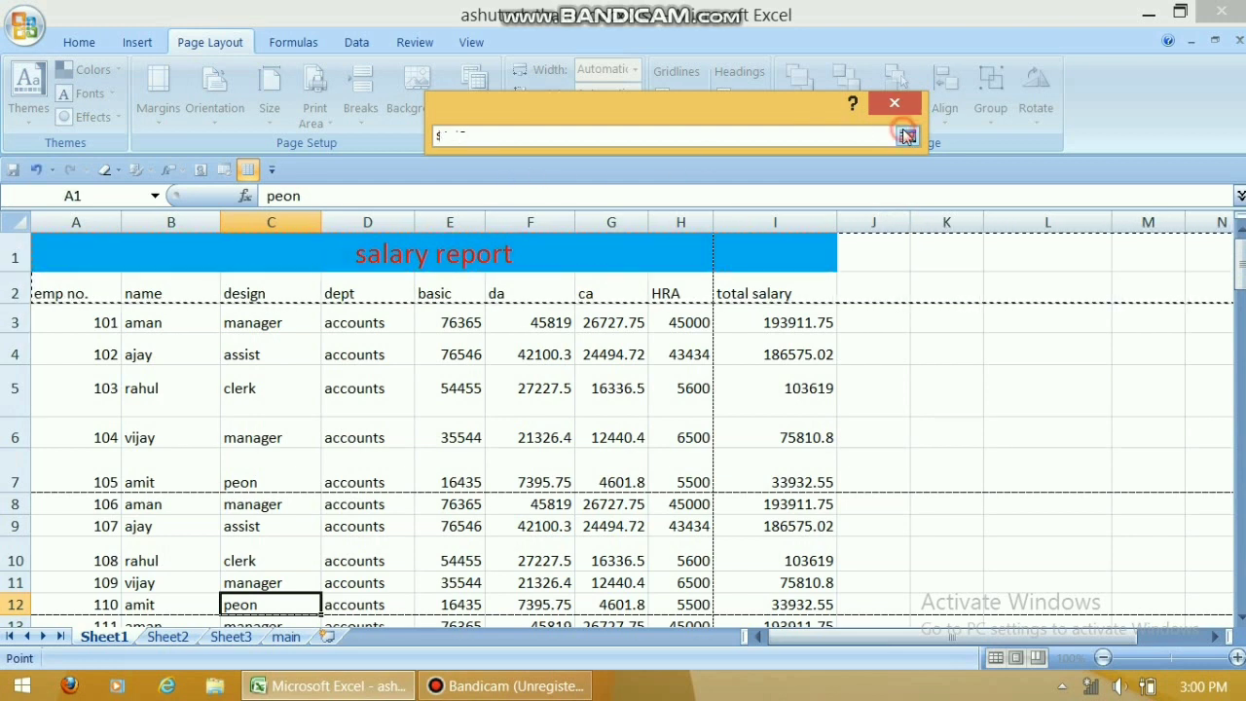
click(762, 585)
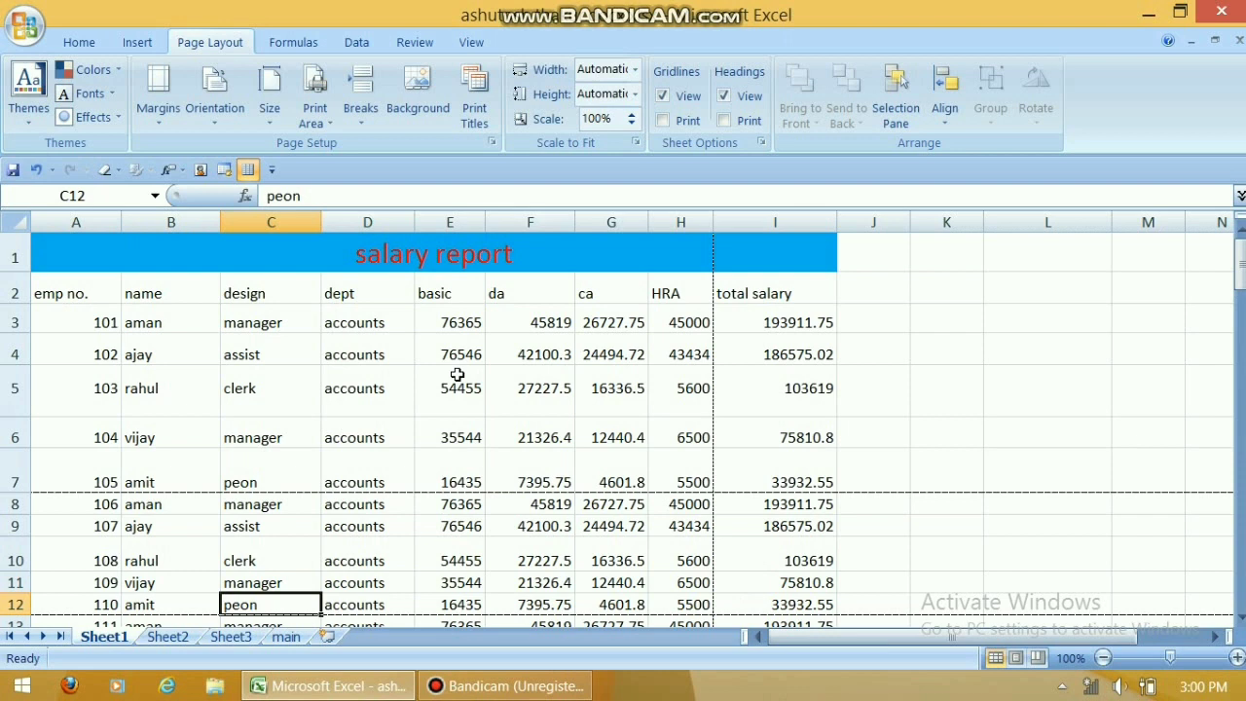
Page through the first four pages in print preview to check the repeated title rows, and return to the worksheet
click(15, 26)
mouse_move(97, 269)
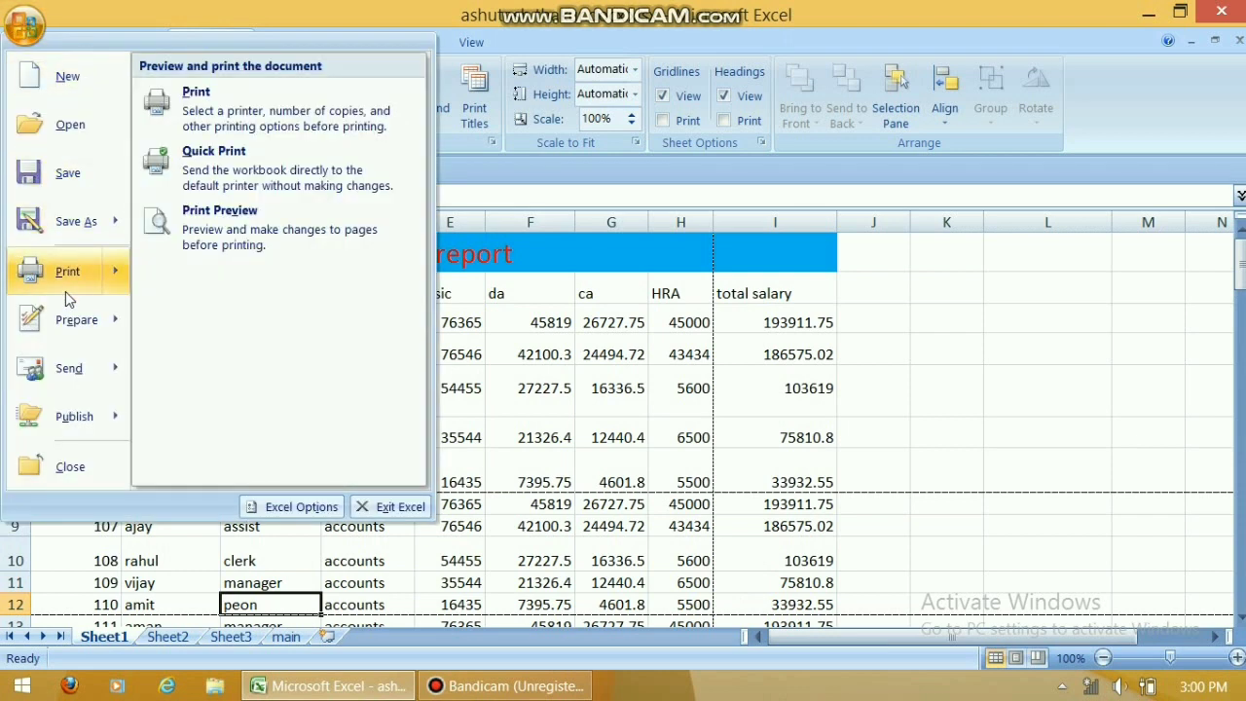
click(219, 221)
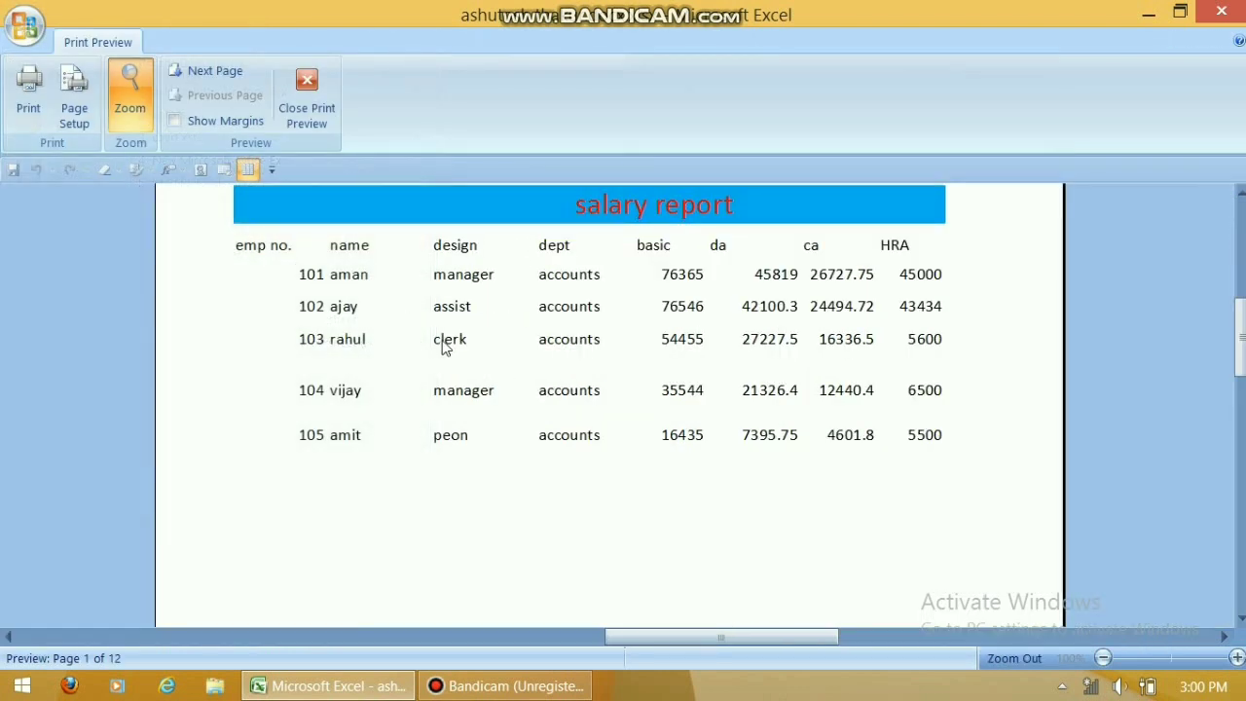
click(215, 68)
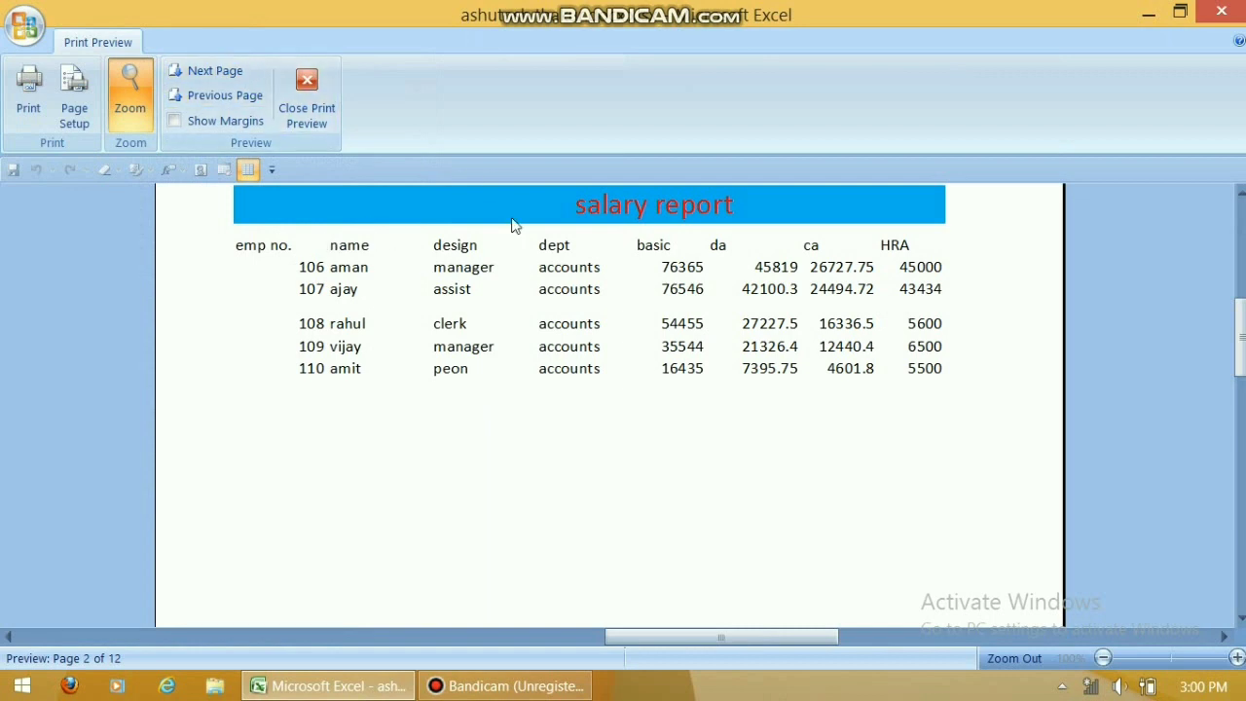
click(189, 75)
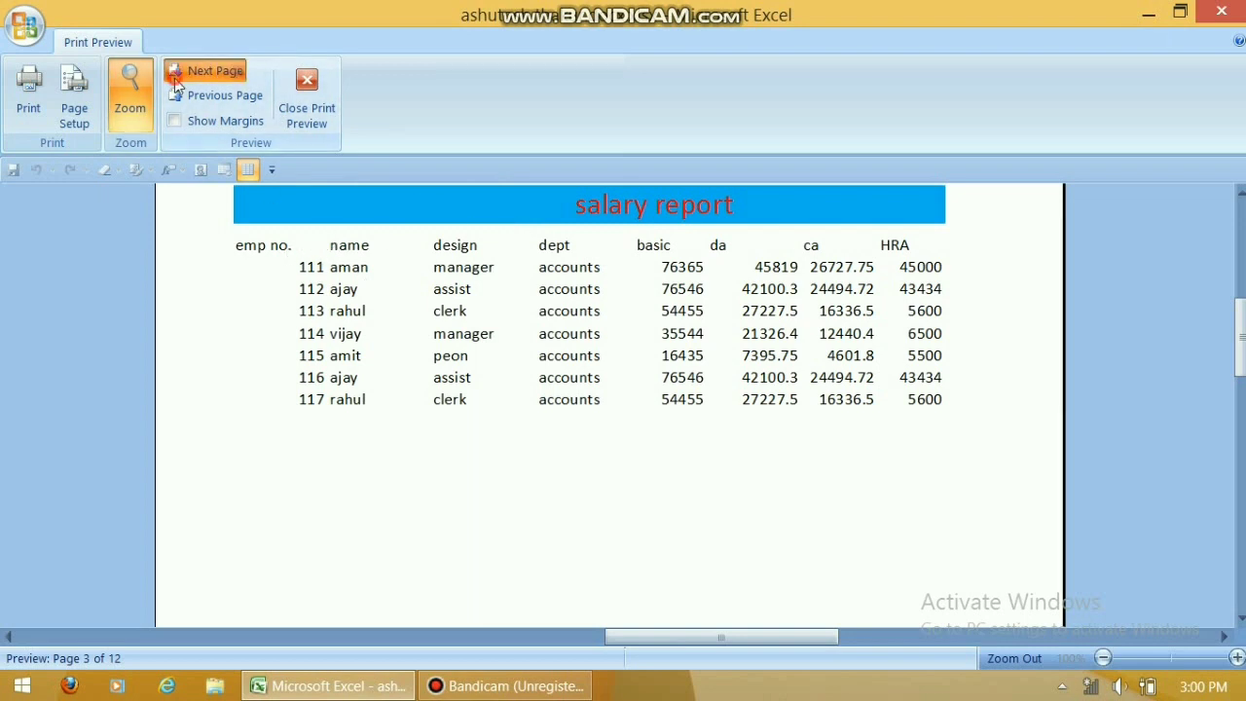
click(215, 70)
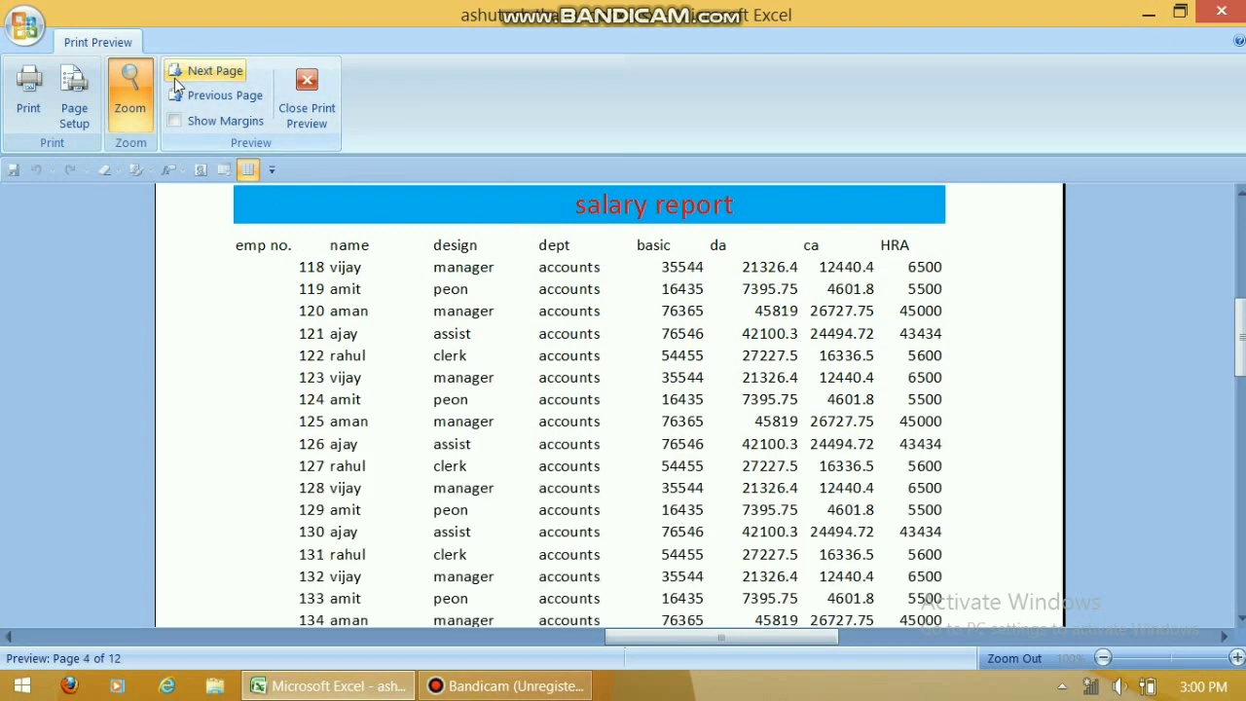
click(305, 90)
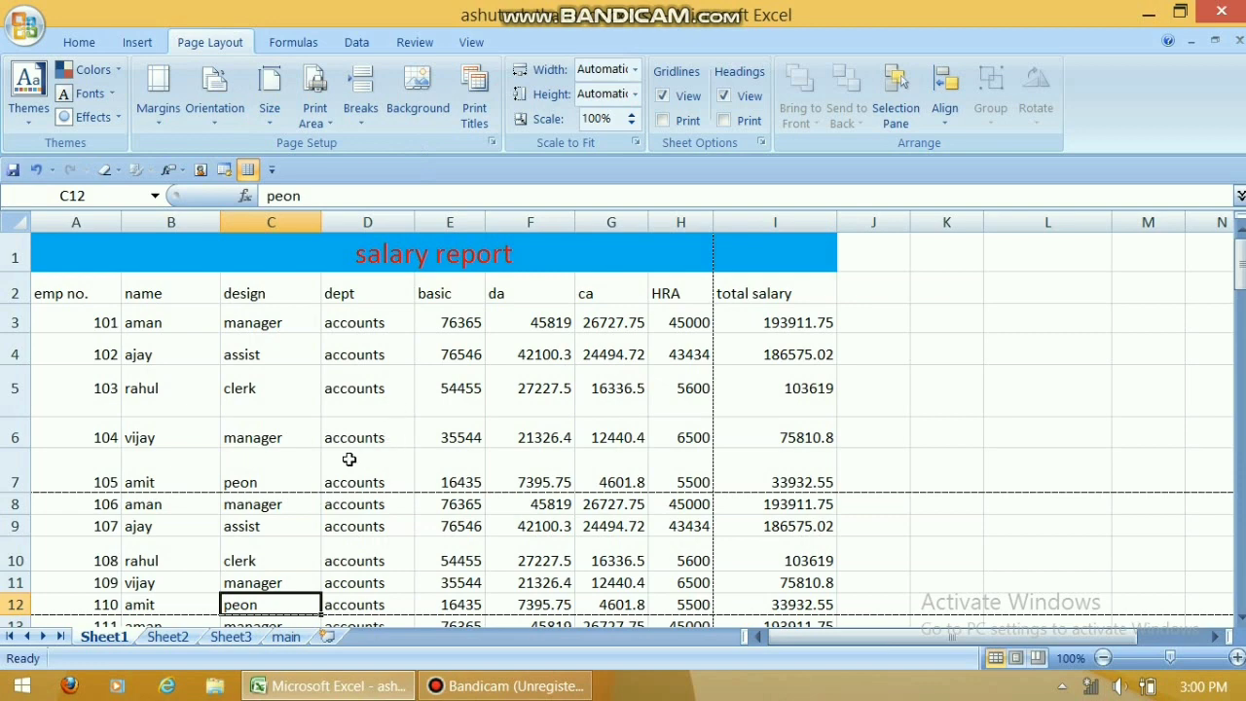
Apply All Borders to the whole salary table, A1:I127, and return to the top of the sheet
drag(217, 265, 432, 590)
click(82, 43)
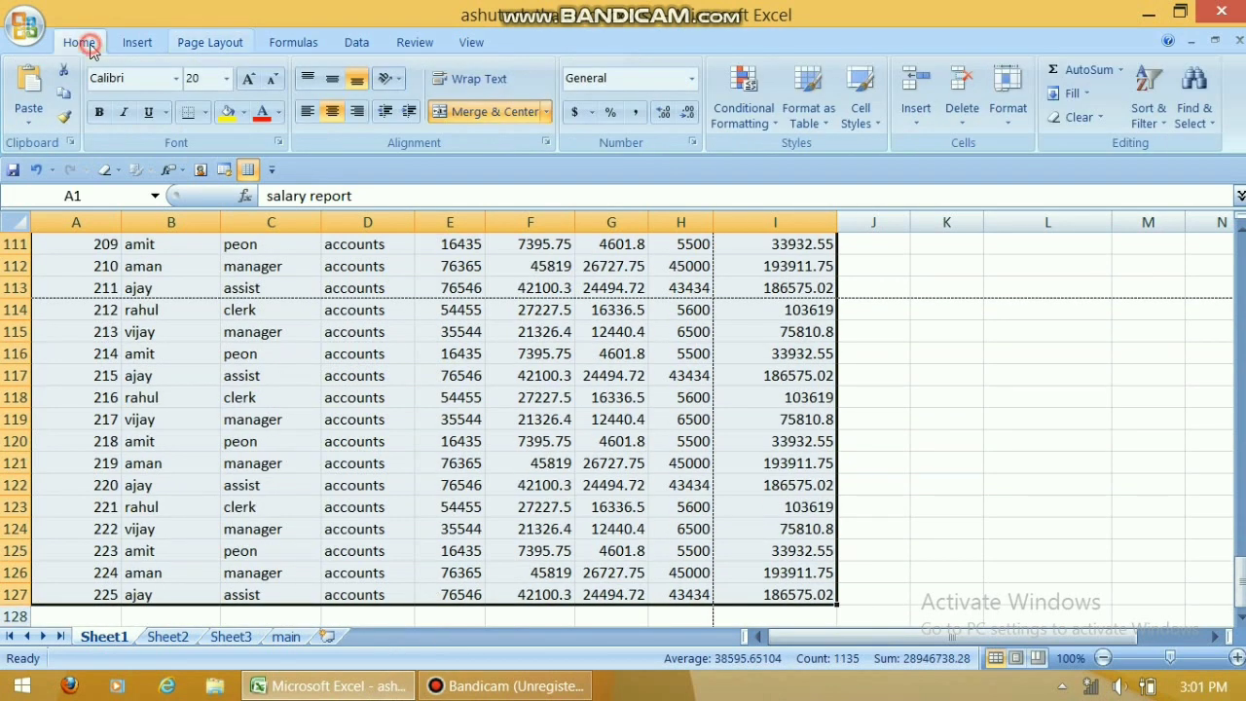
click(204, 112)
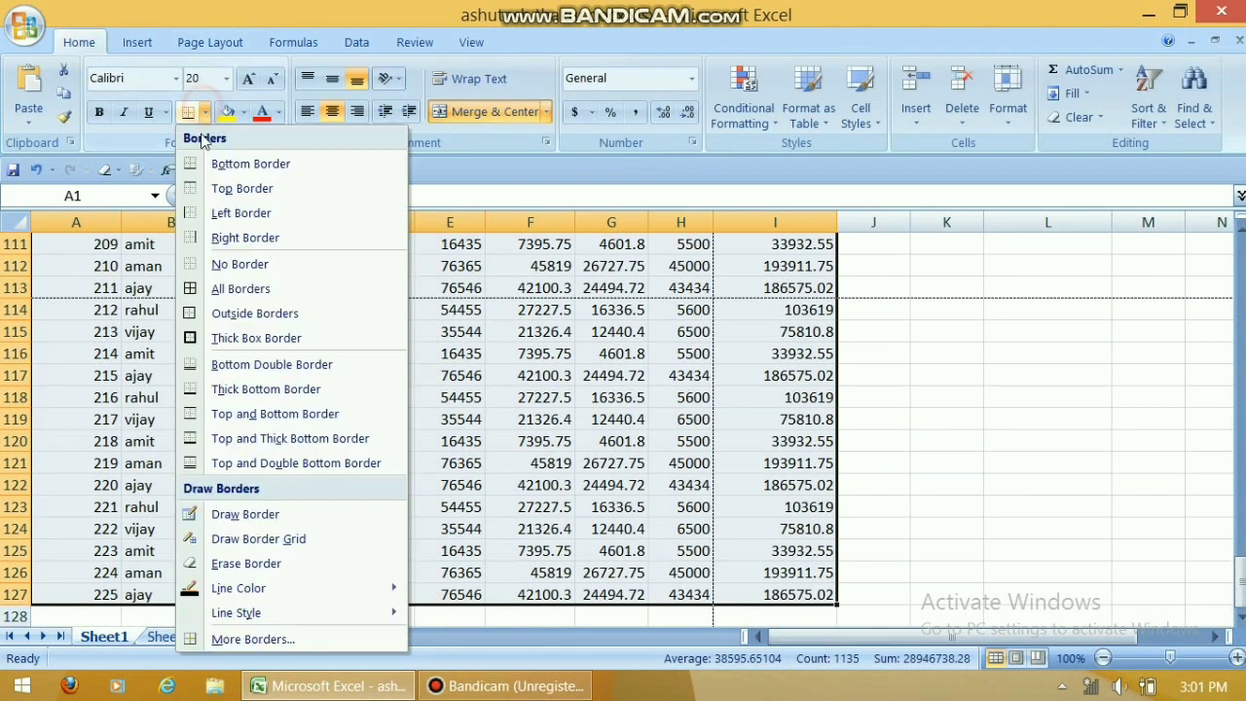
click(258, 289)
key(ctrl+Home)
click(394, 353)
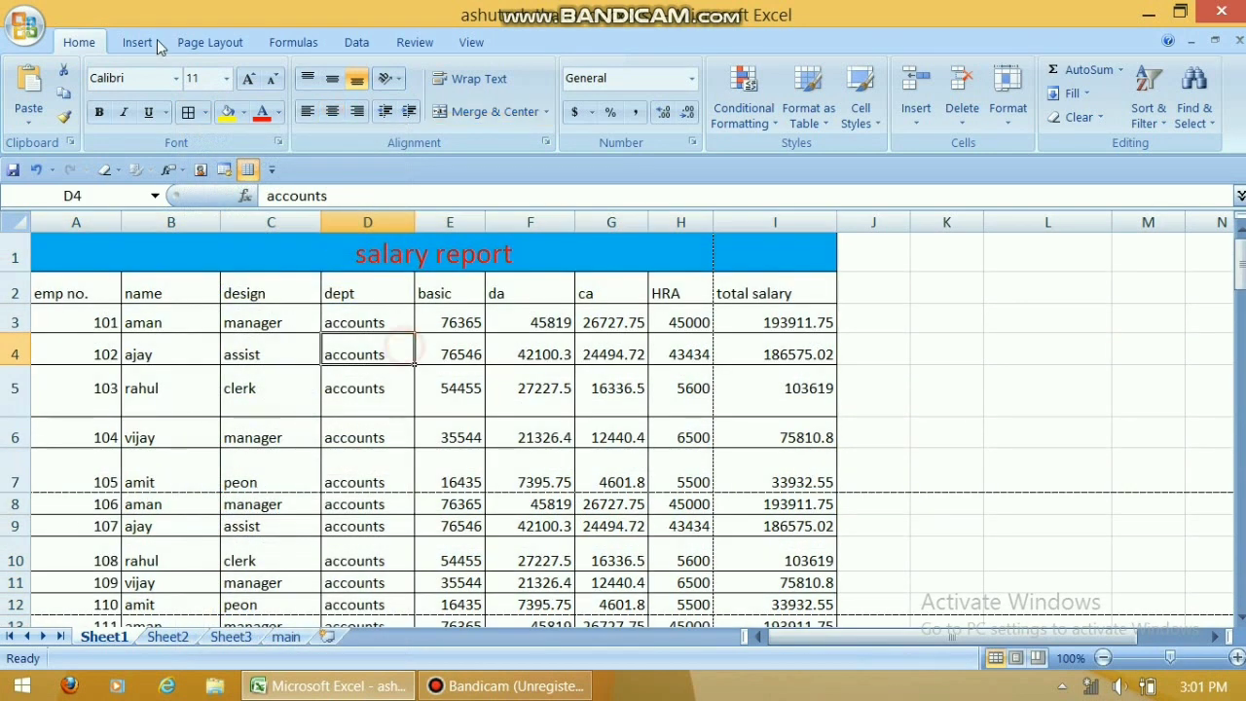
Check the bordered table on the first page in print preview and close the preview
click(29, 27)
mouse_move(109, 270)
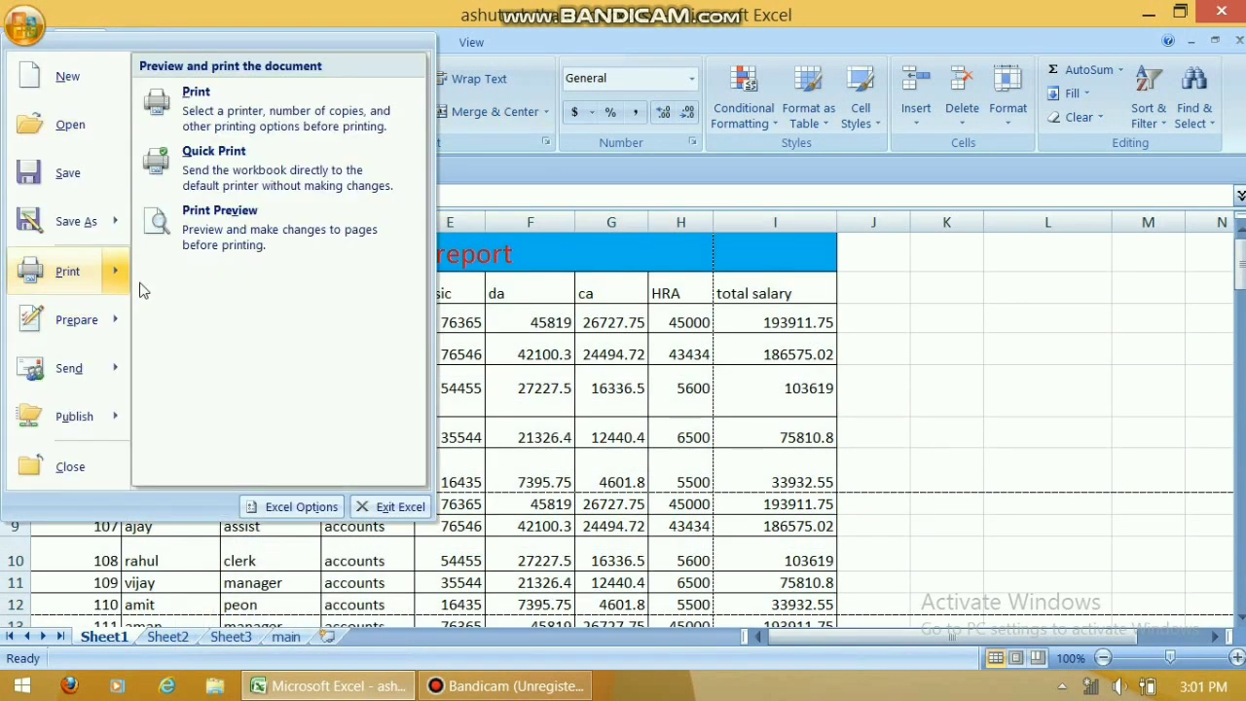
click(220, 233)
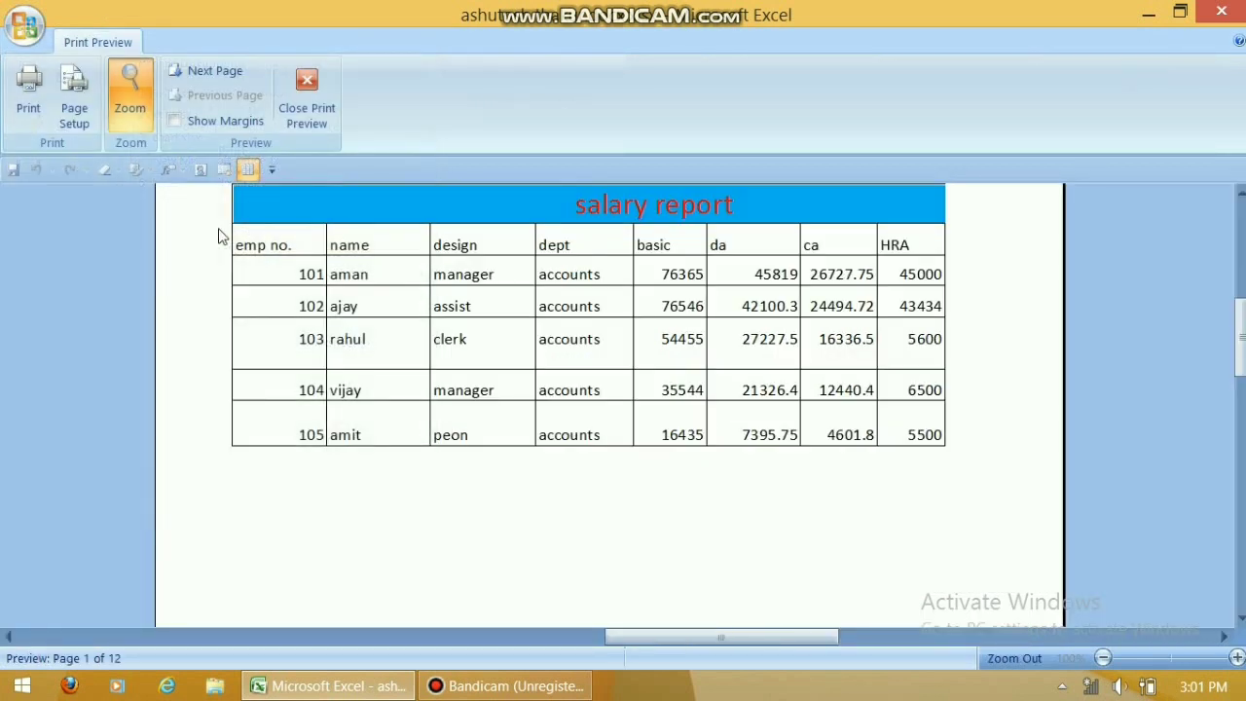
click(306, 98)
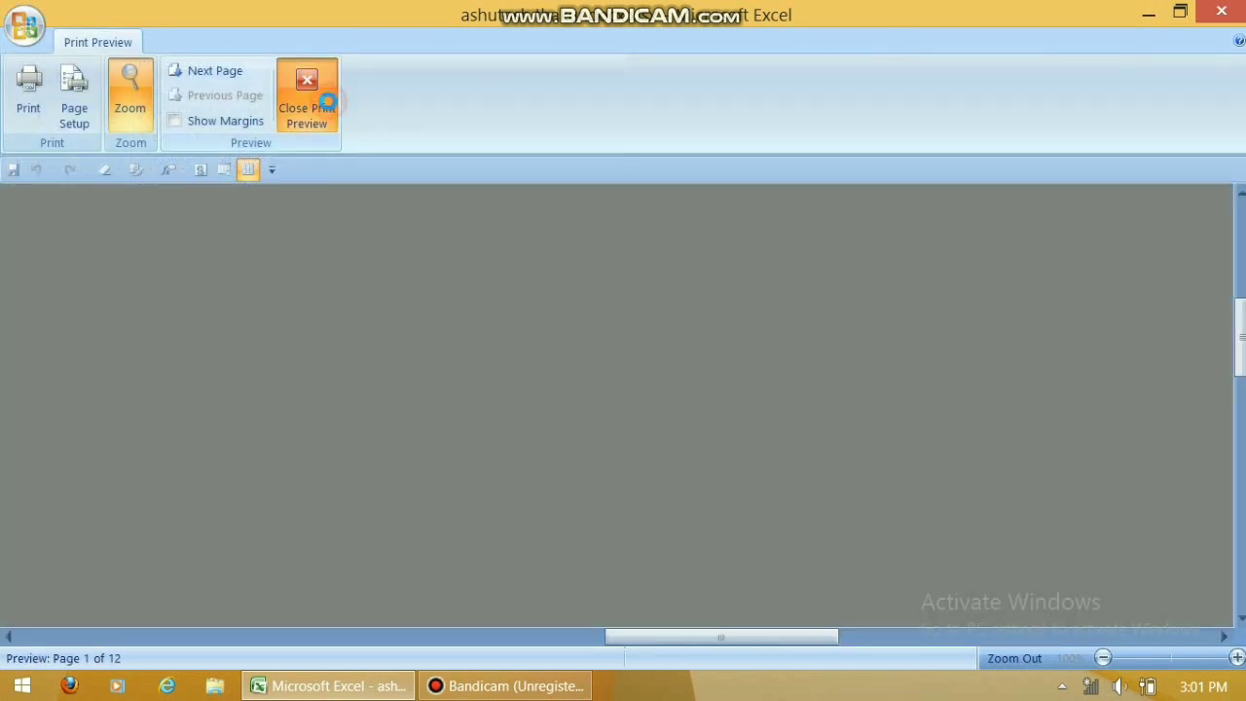